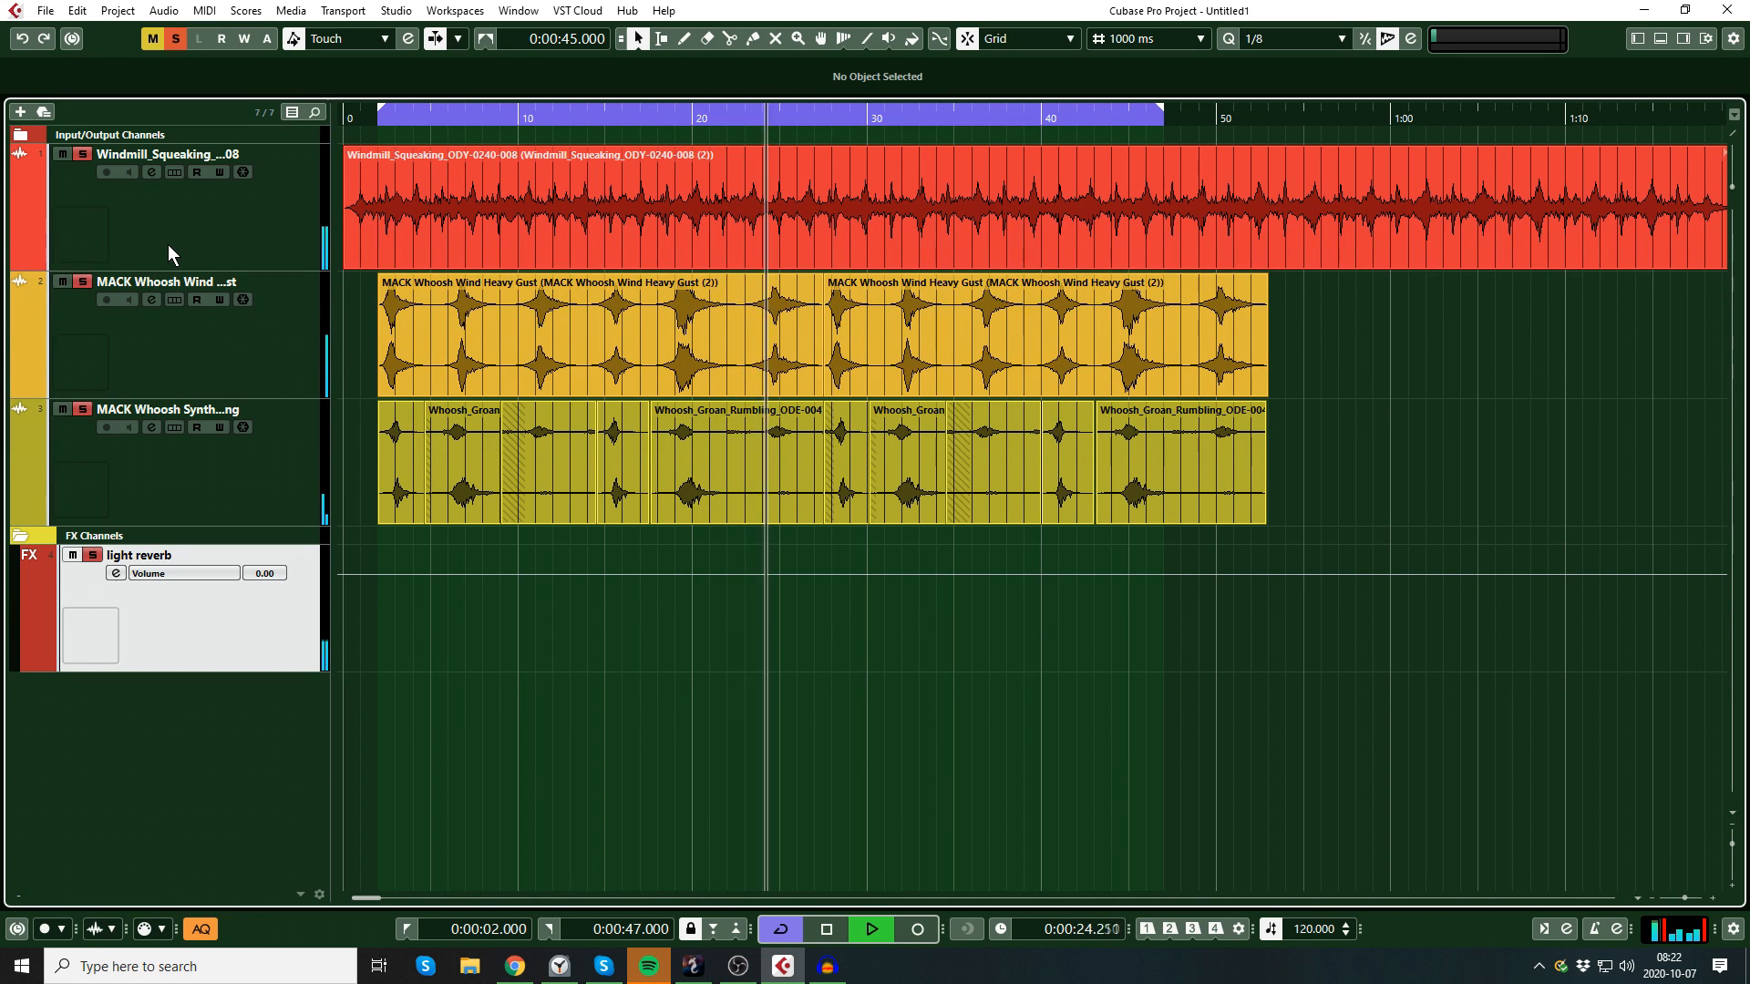
Step: Clear solo on all tracks, stop playback and set the locator range from 0:00 to 0:55
click(177, 39)
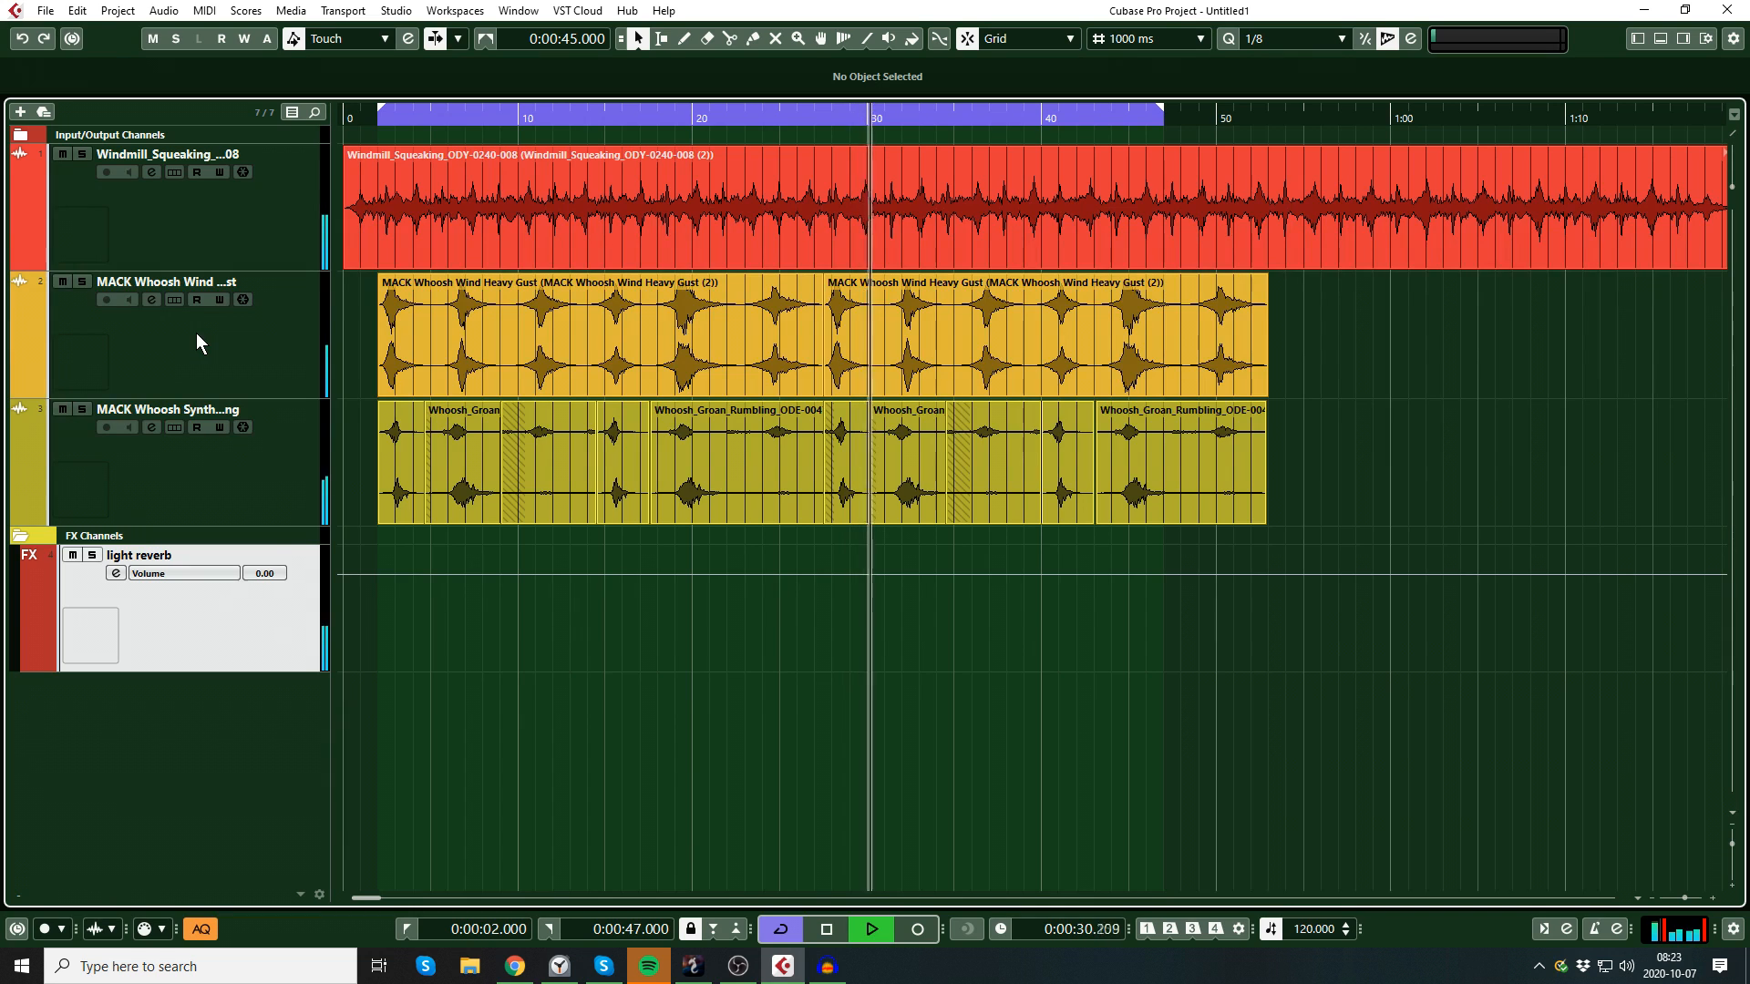
key(space)
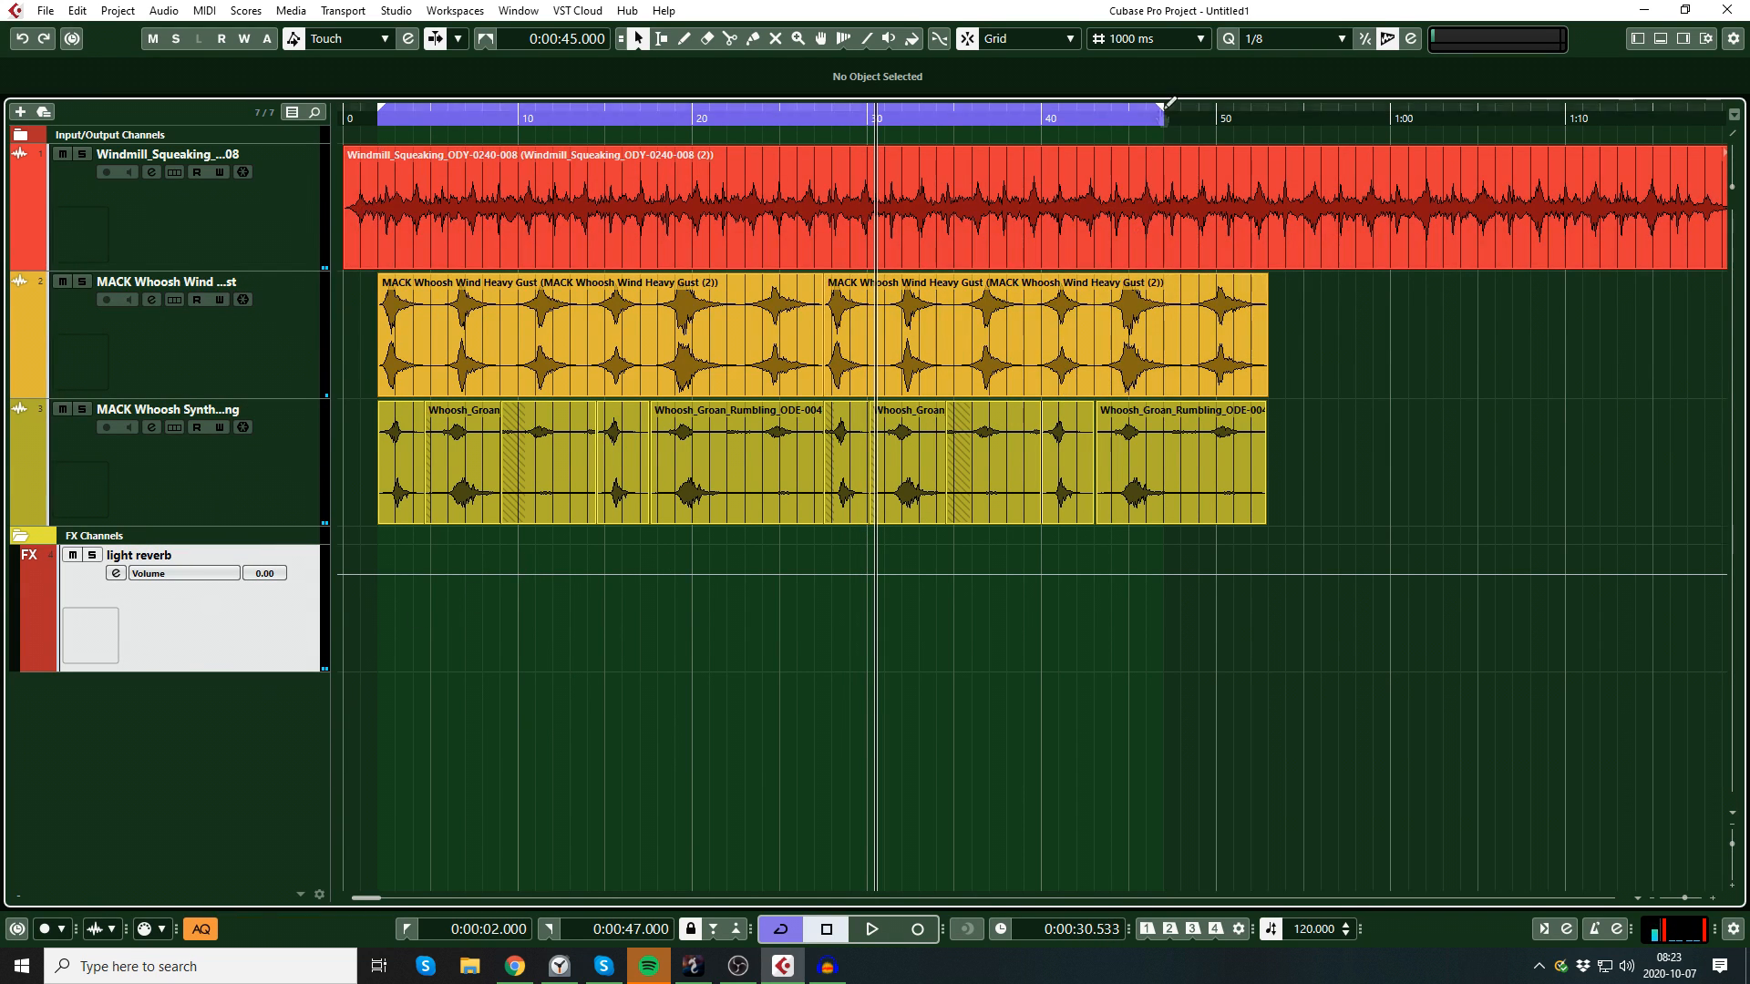
drag(1161, 109, 1226, 105)
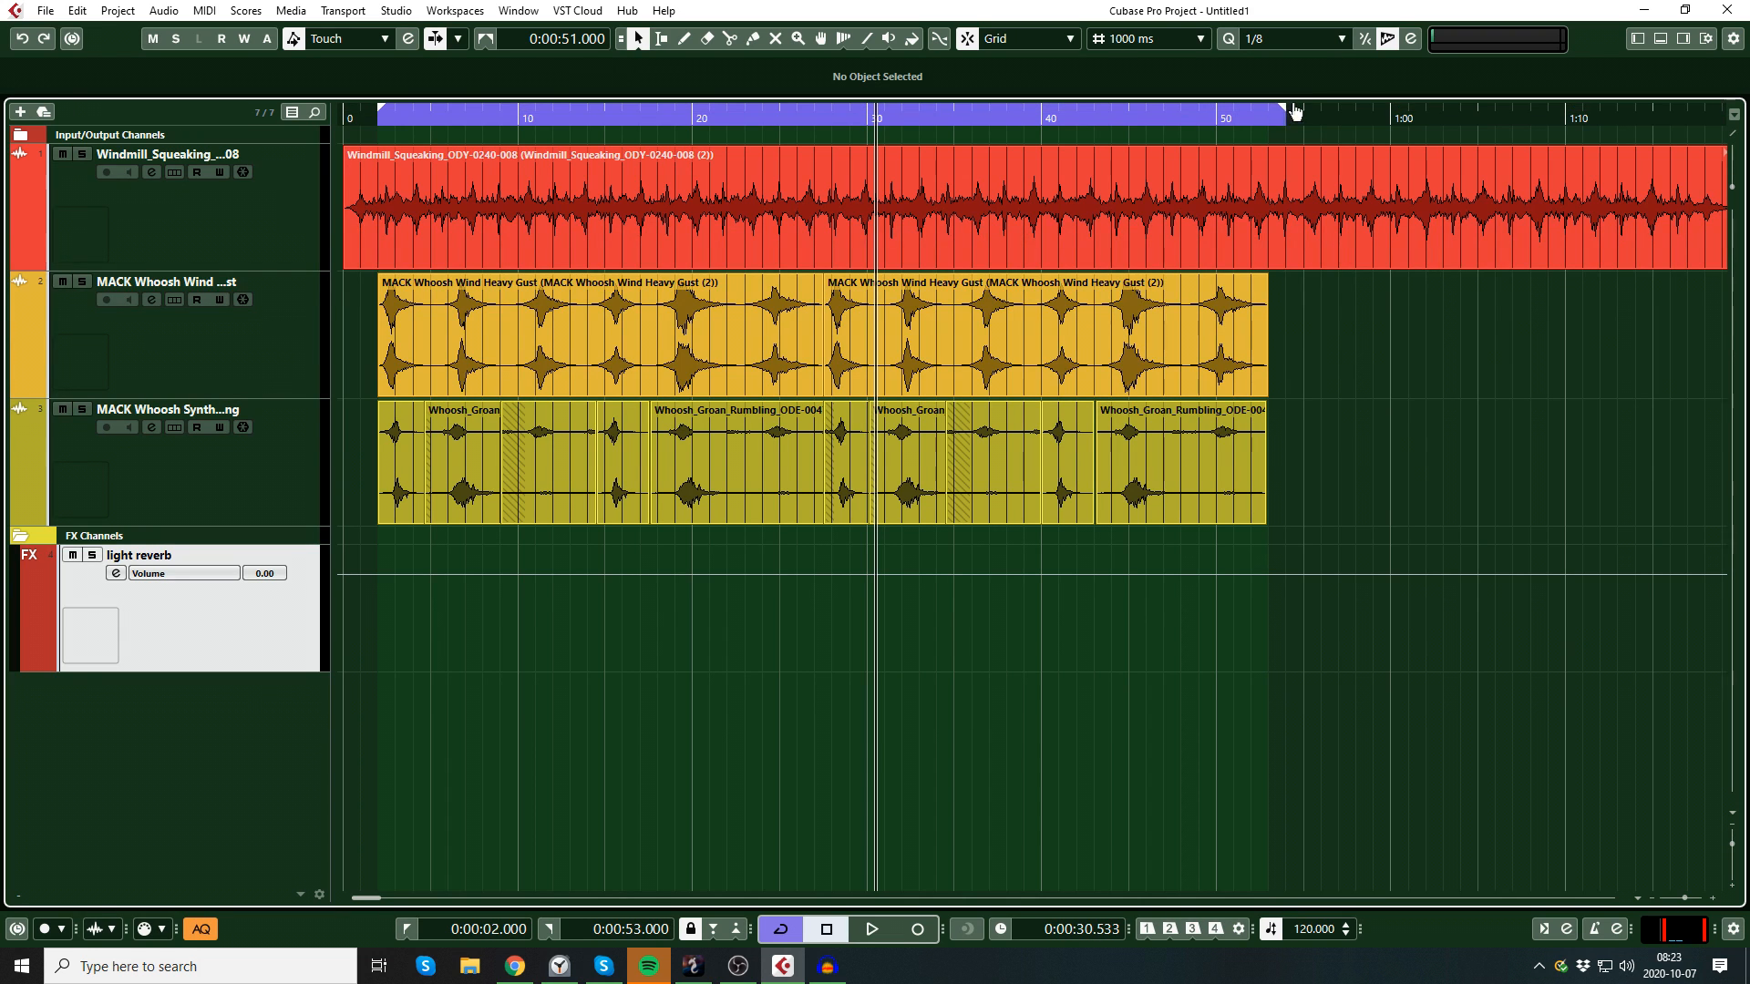
drag(1300, 109, 1302, 109)
drag(384, 114, 344, 121)
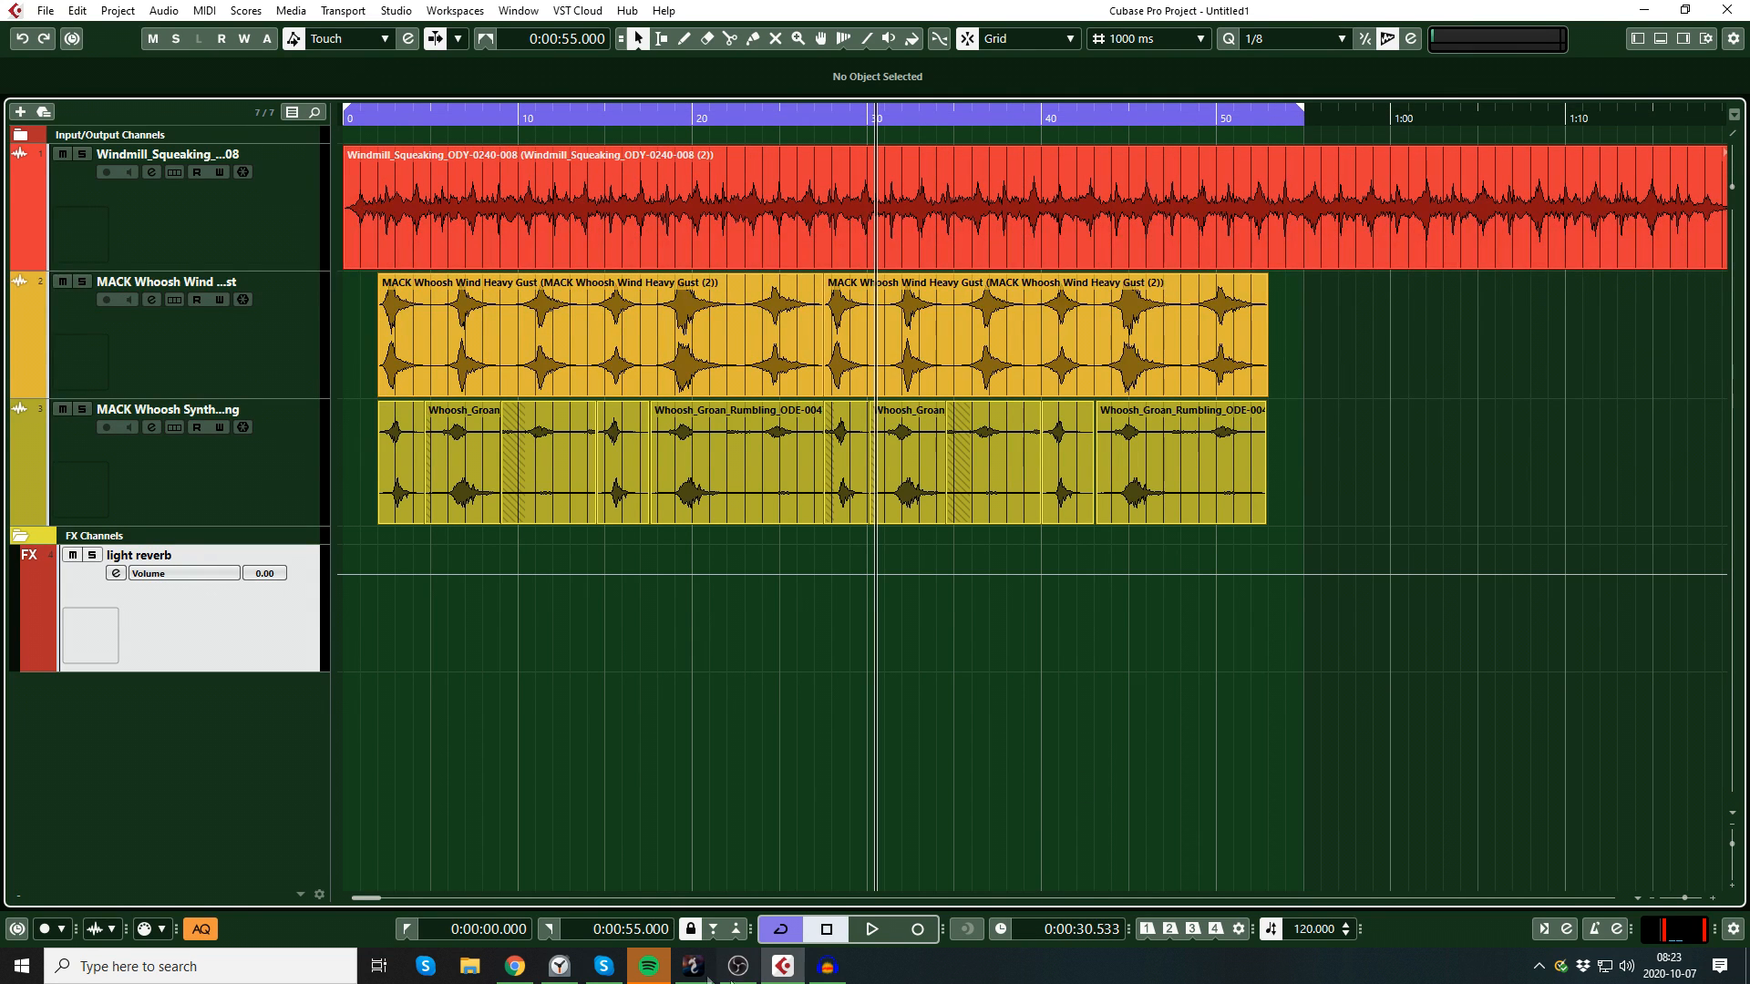
drag(347, 149, 378, 149)
key(ctrl+z)
Step: Export the locator range as the stereo Wave mixdown windmill2, copying it into the project folder on a new audio track
click(45, 10)
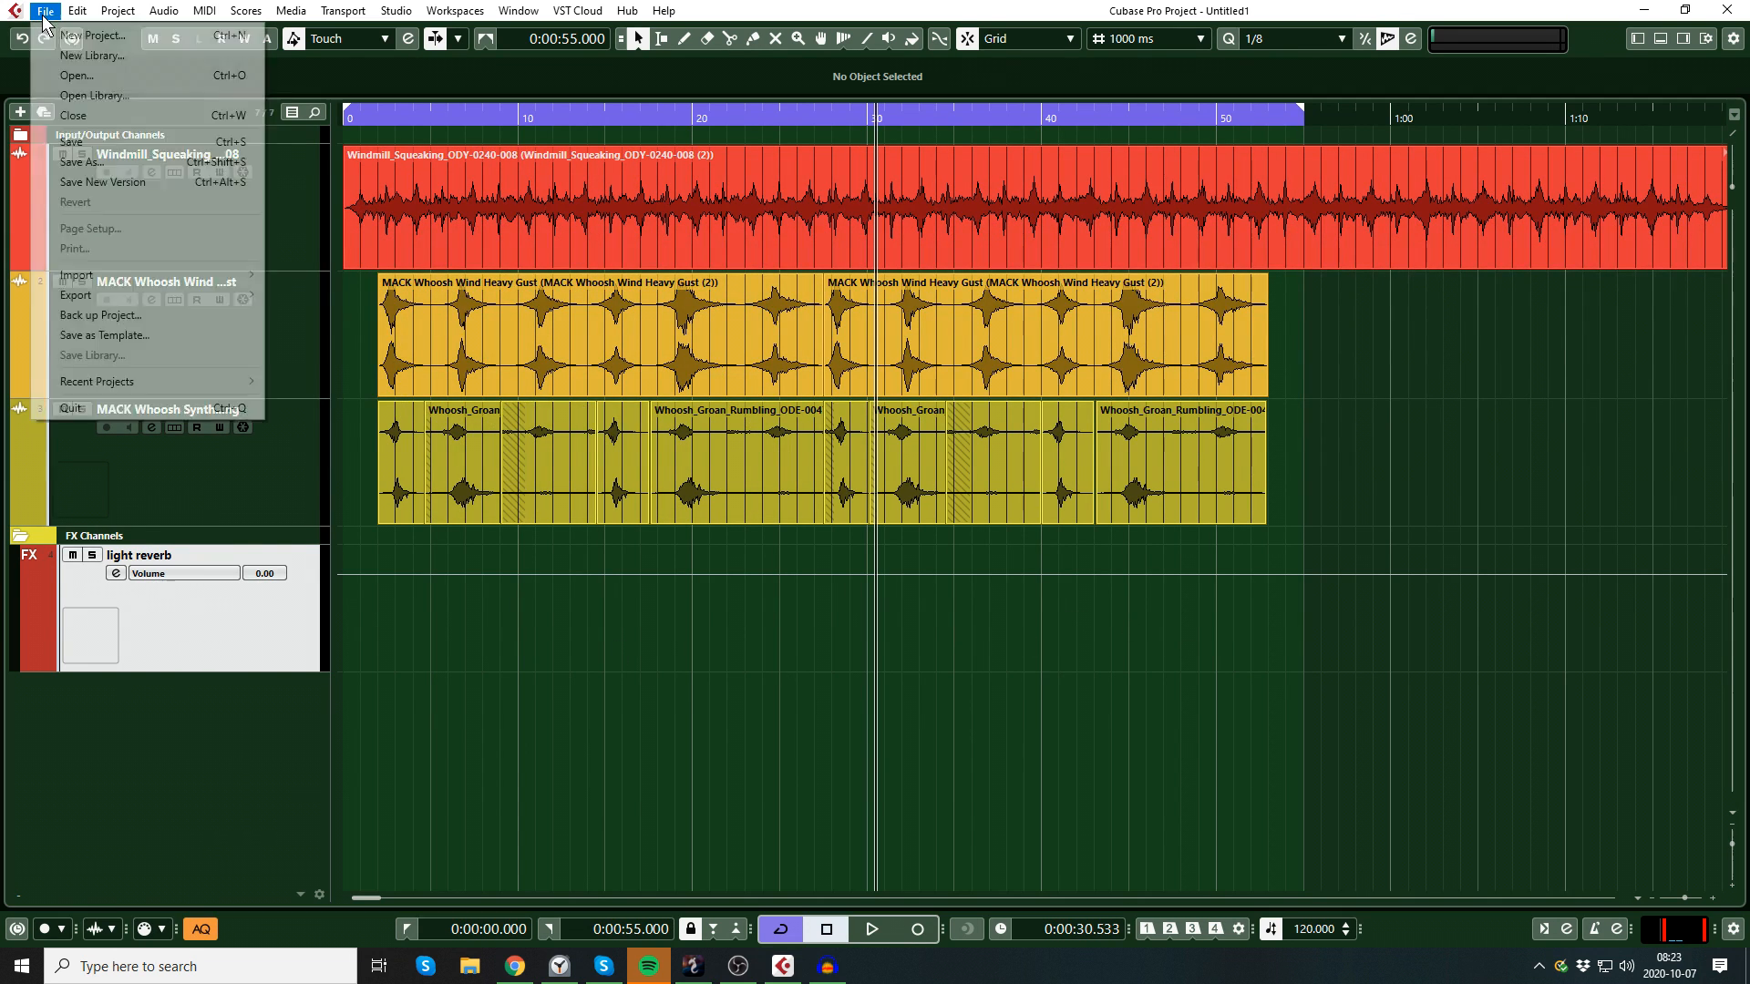
mouse_move(91, 297)
click(293, 299)
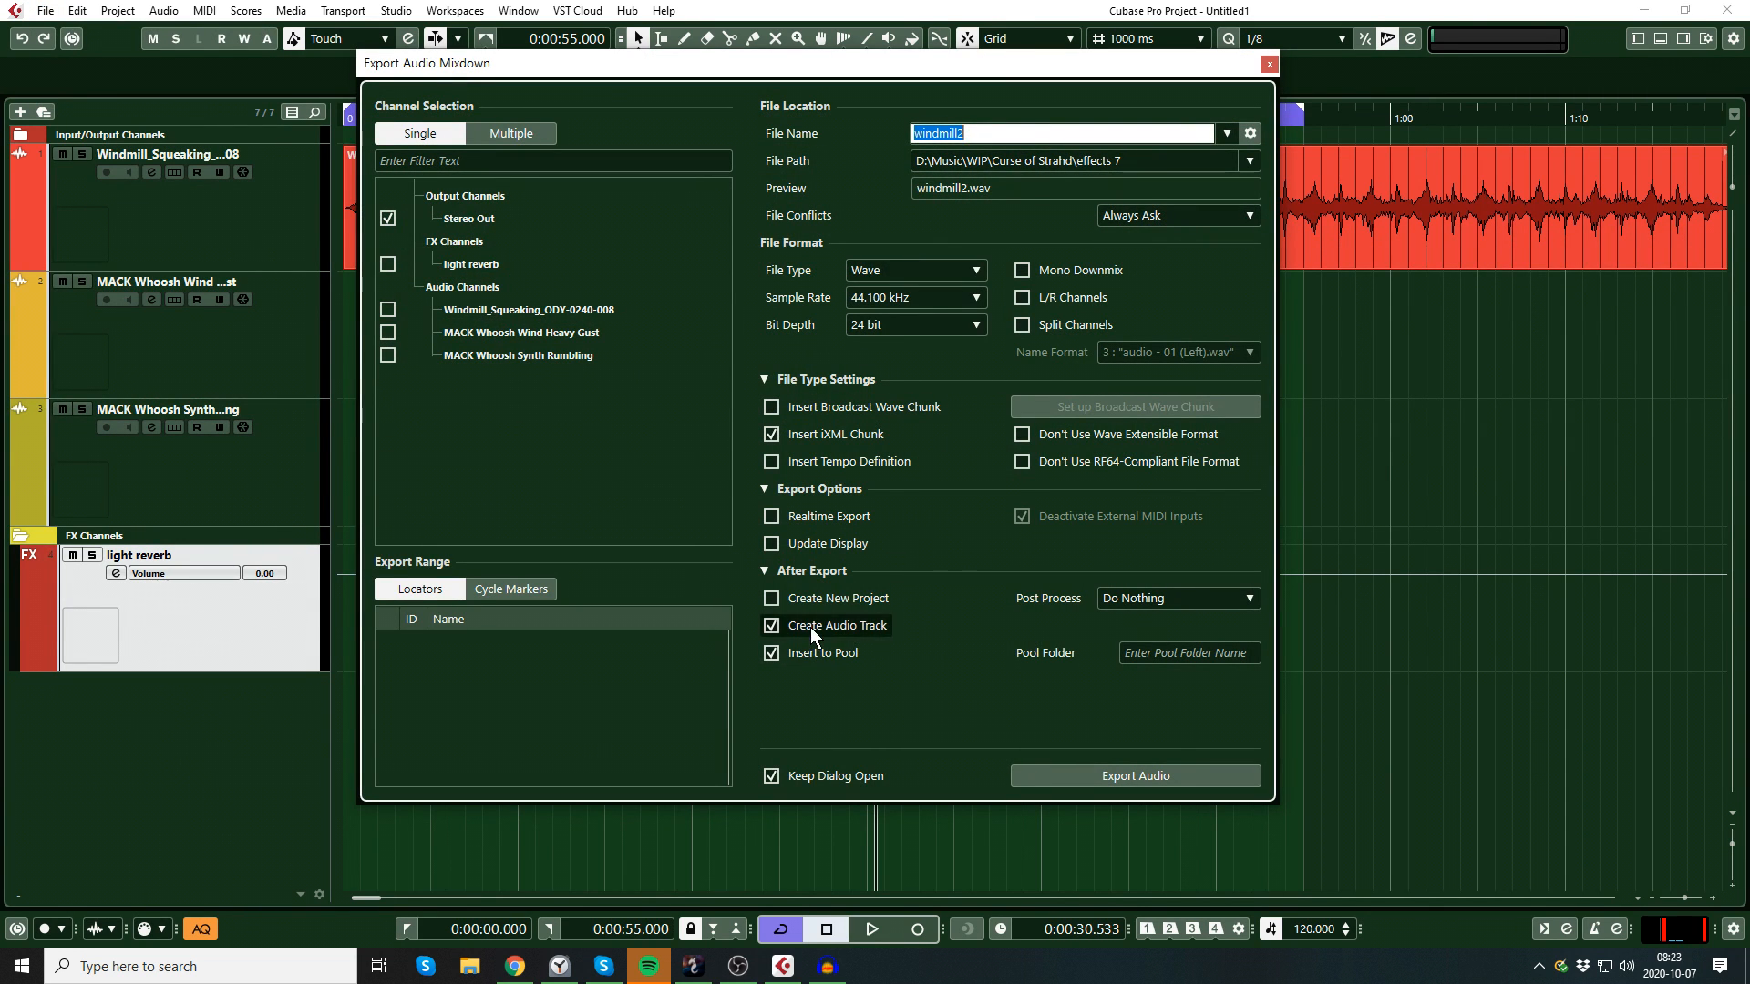
click(1097, 776)
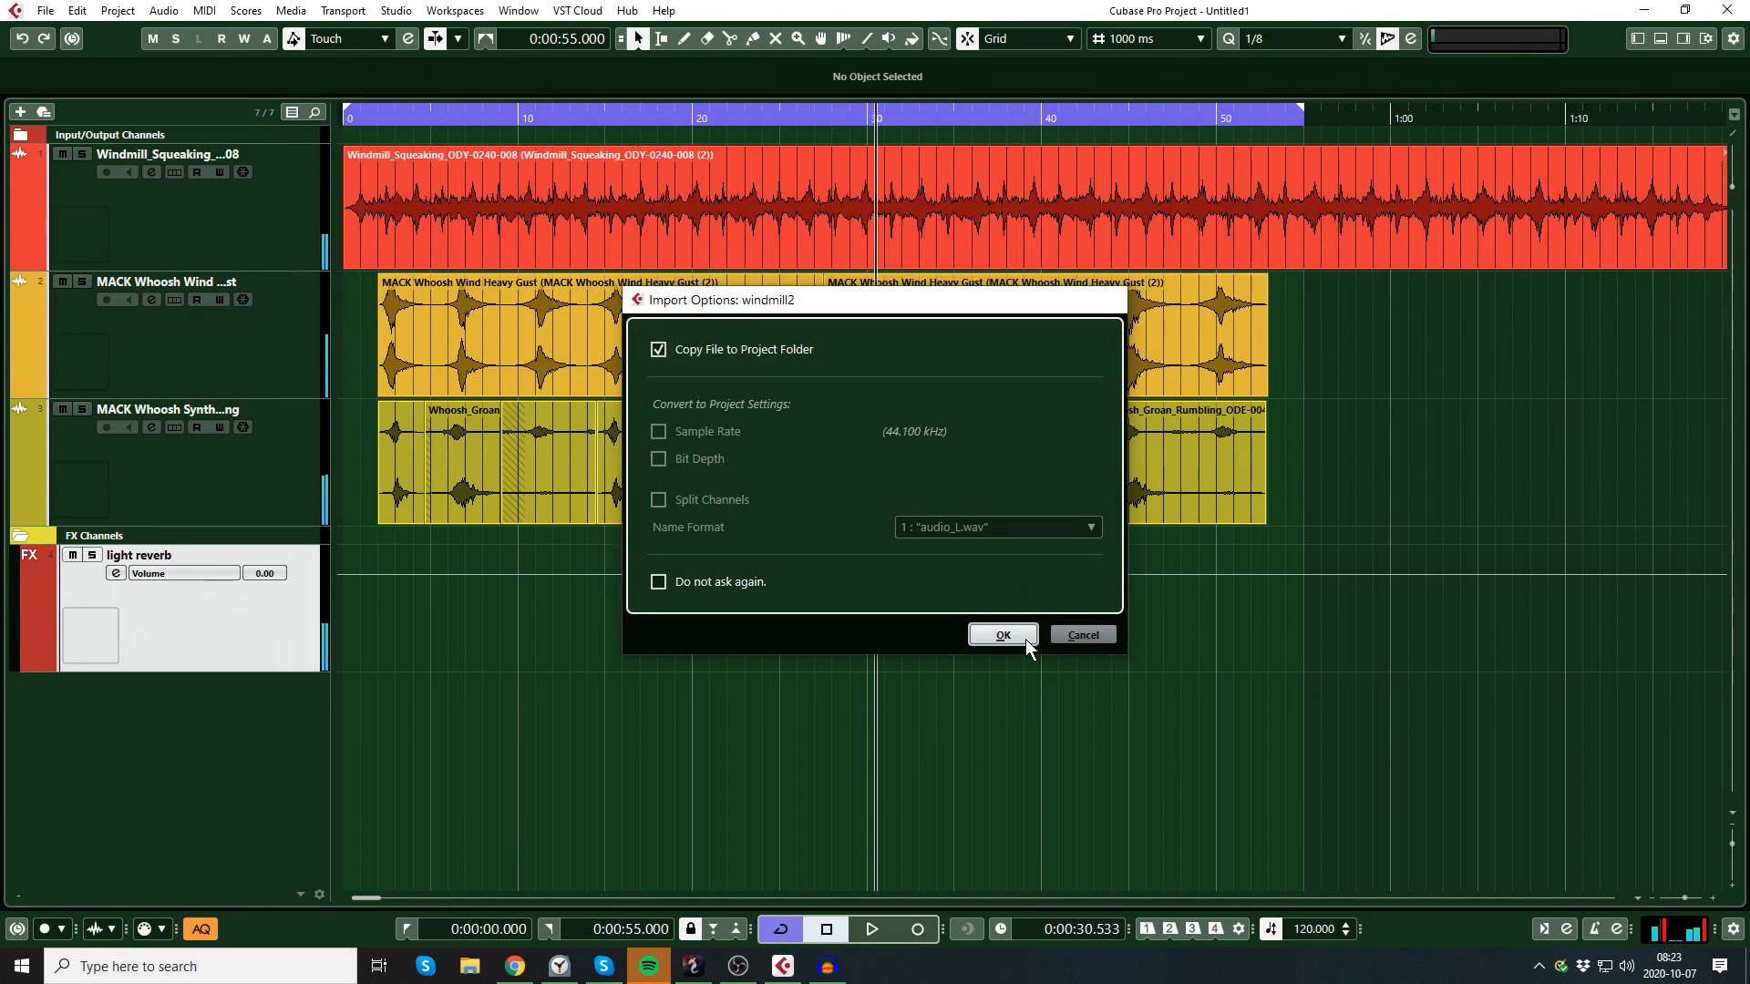
click(1025, 638)
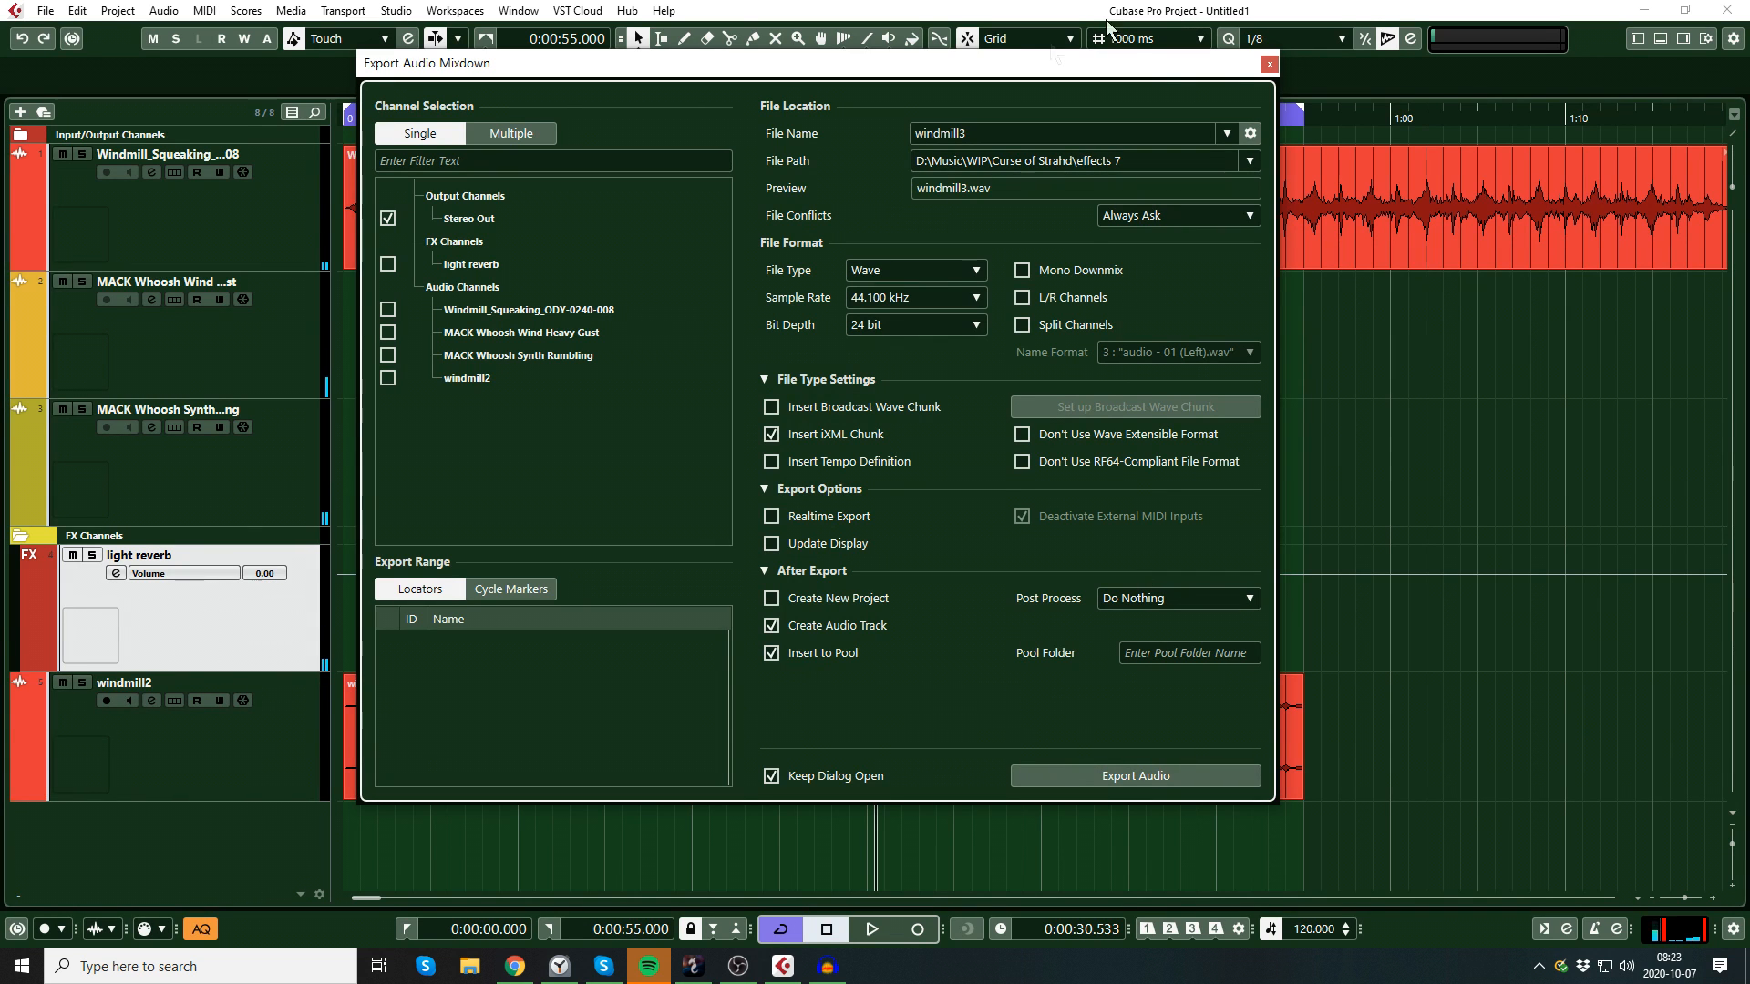
click(1272, 62)
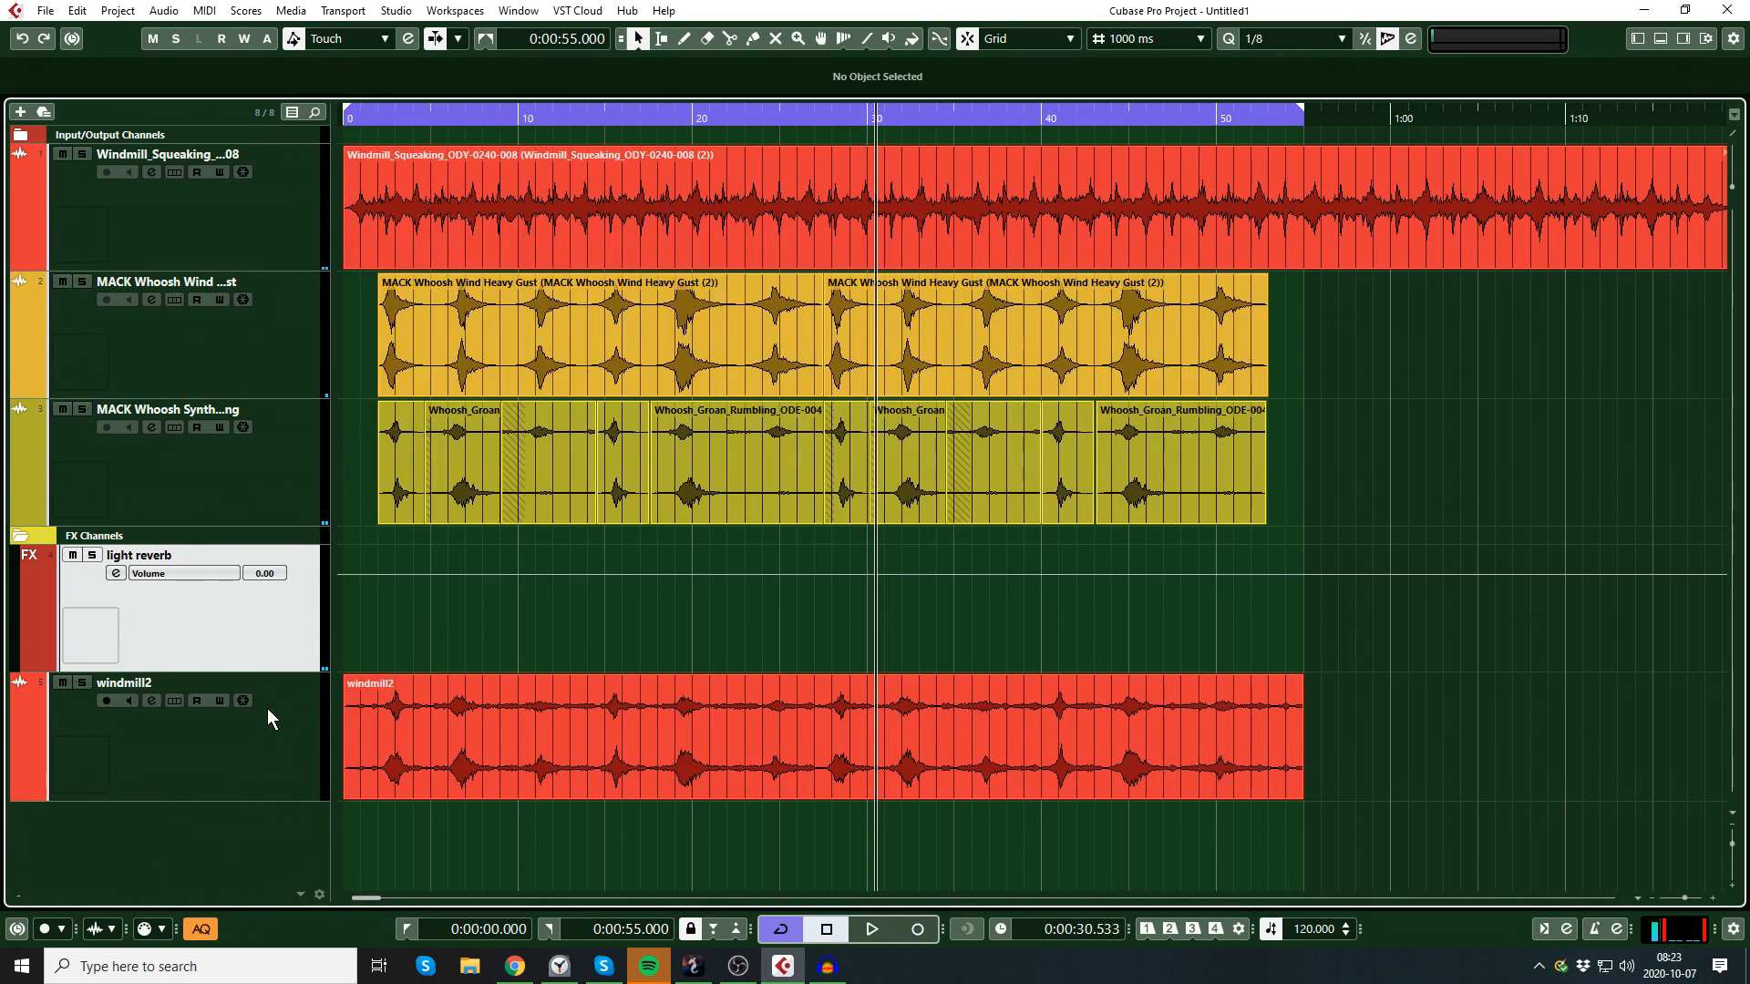
Step: Turn cycle mode off and listen to the windmill2 mixdown from about 0:20
click(692, 115)
click(692, 119)
key(space)
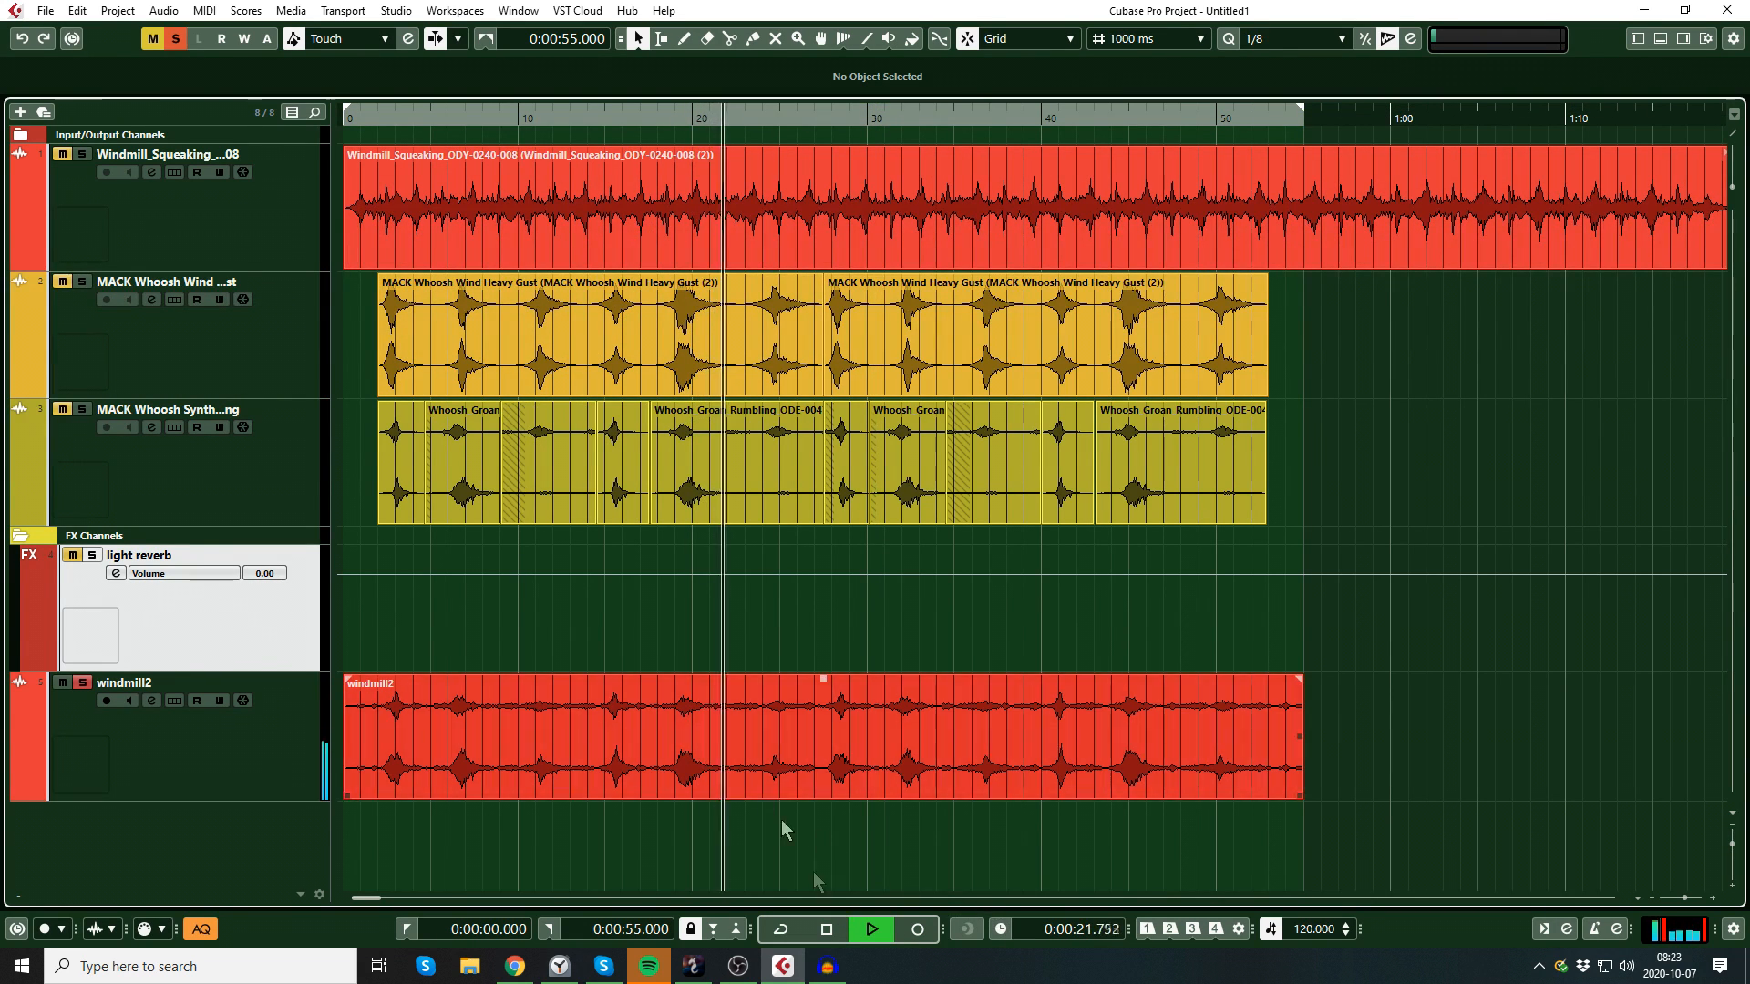
click(1680, 899)
drag(1680, 899, 1682, 900)
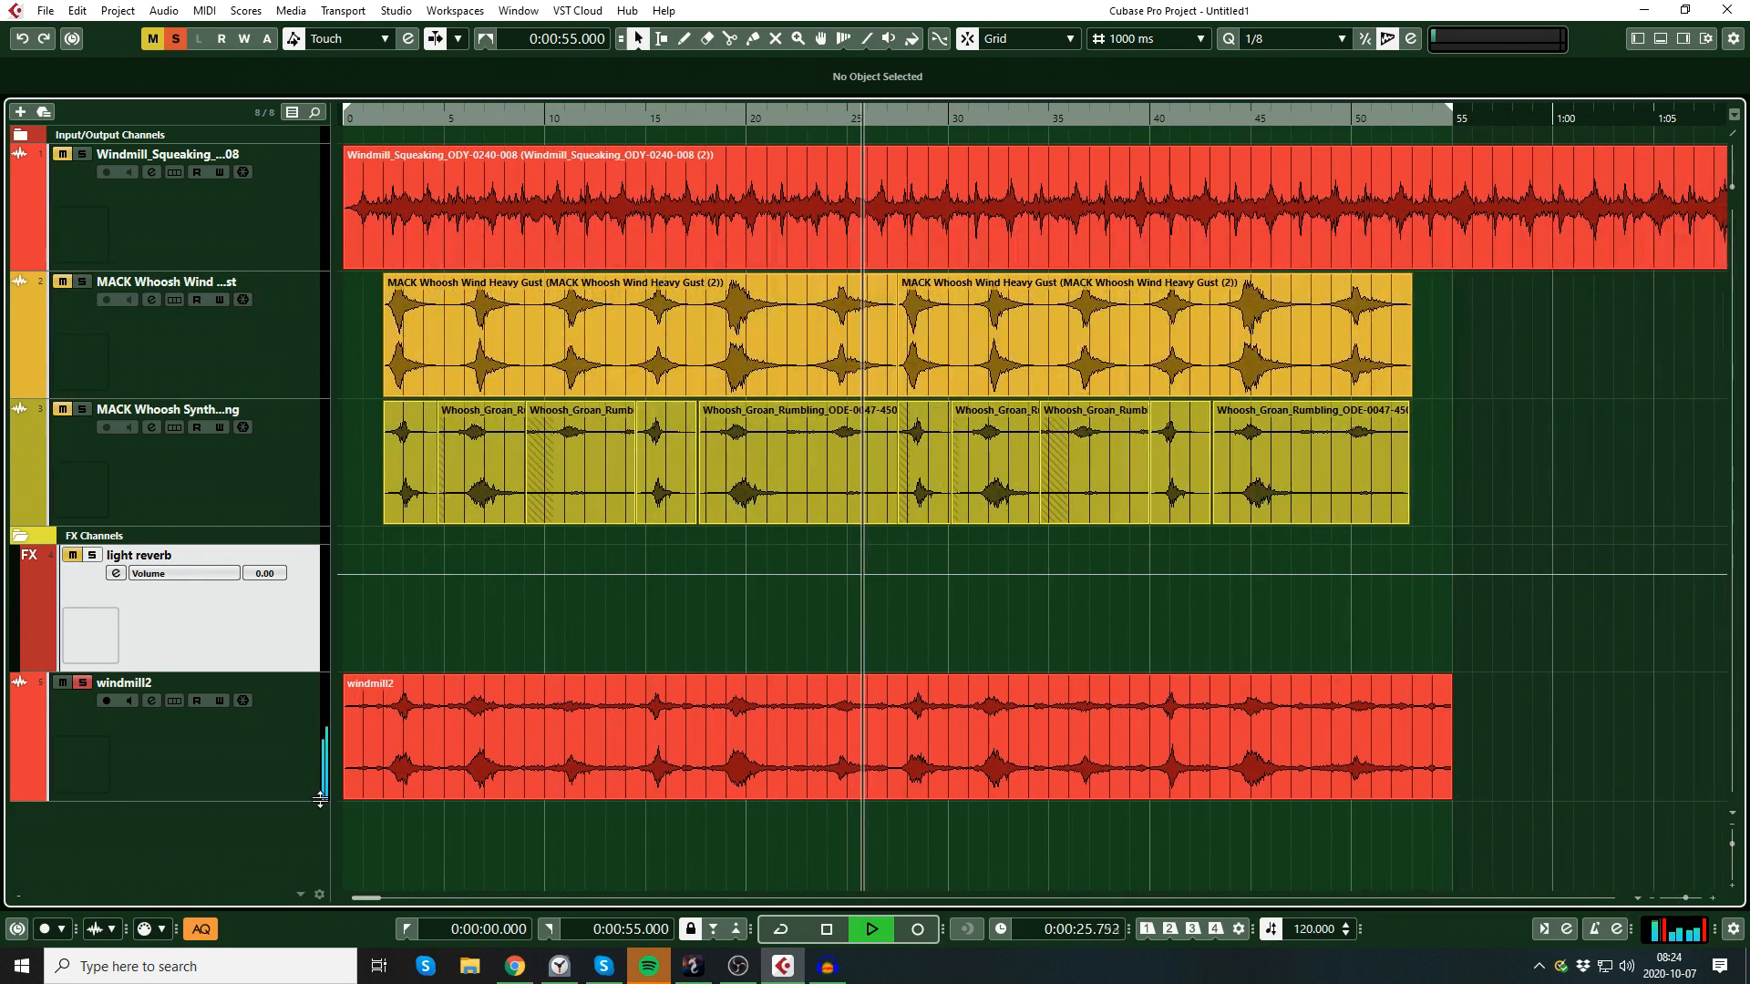
key(space)
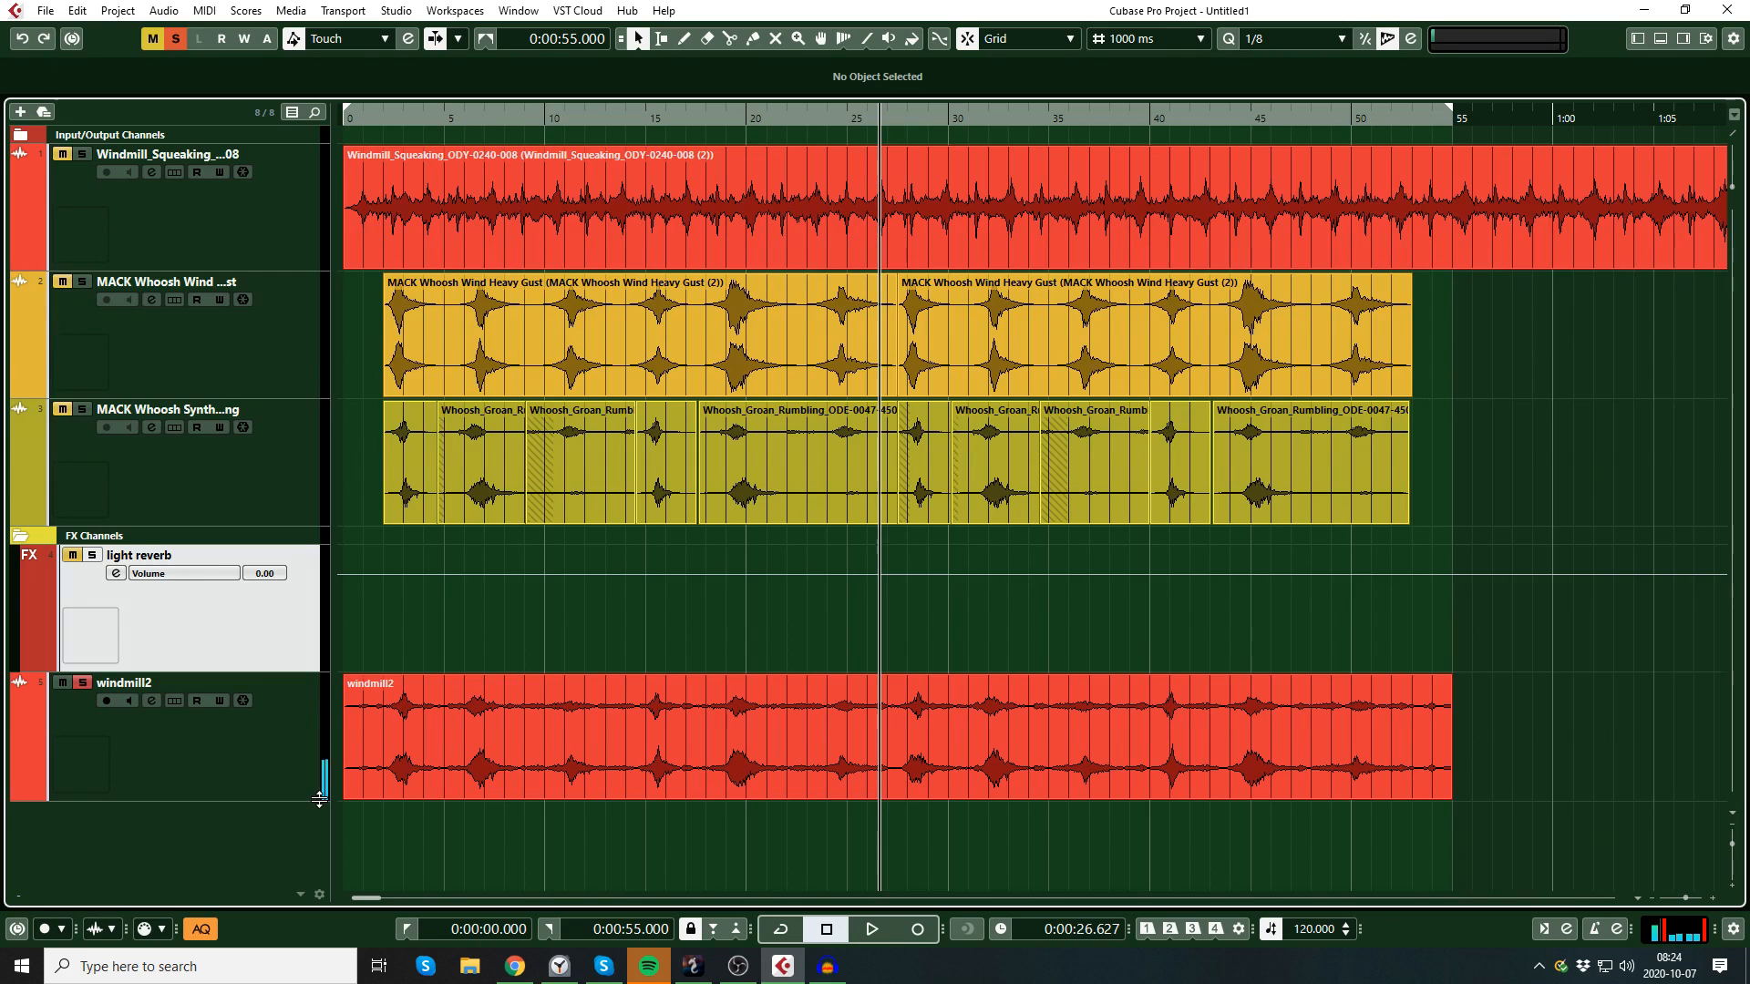
Step: Split the windmill2 event at 7 seconds
click(887, 771)
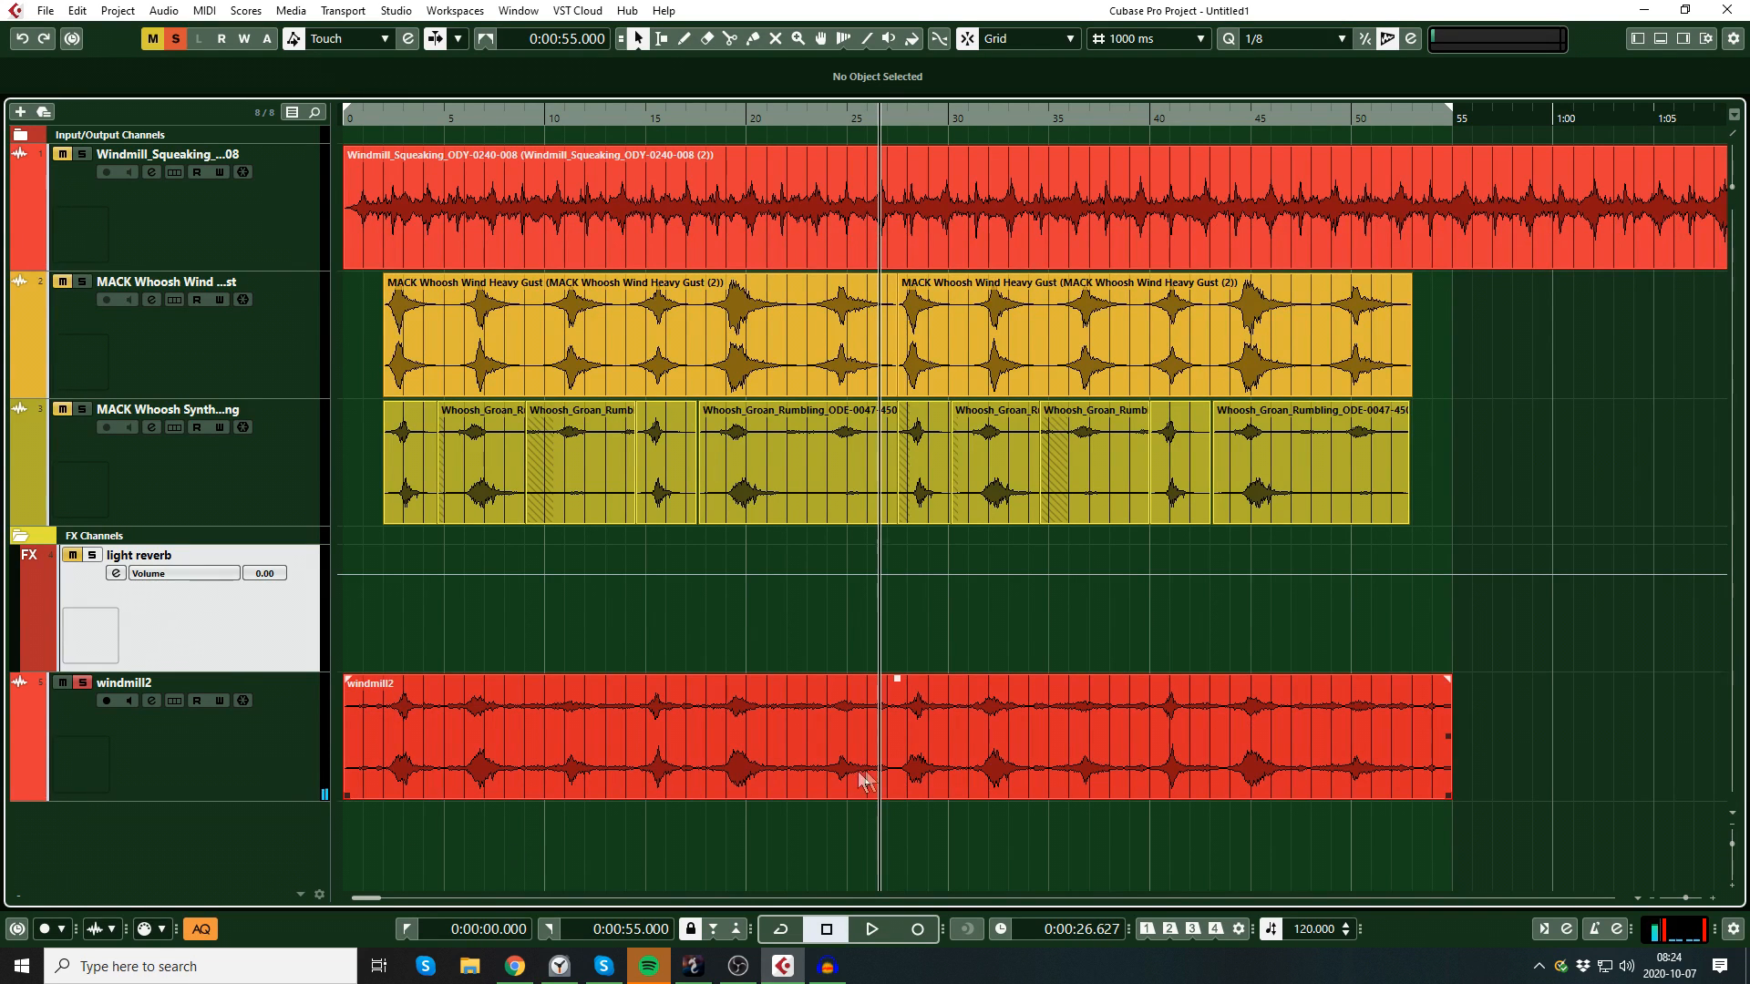
click(843, 831)
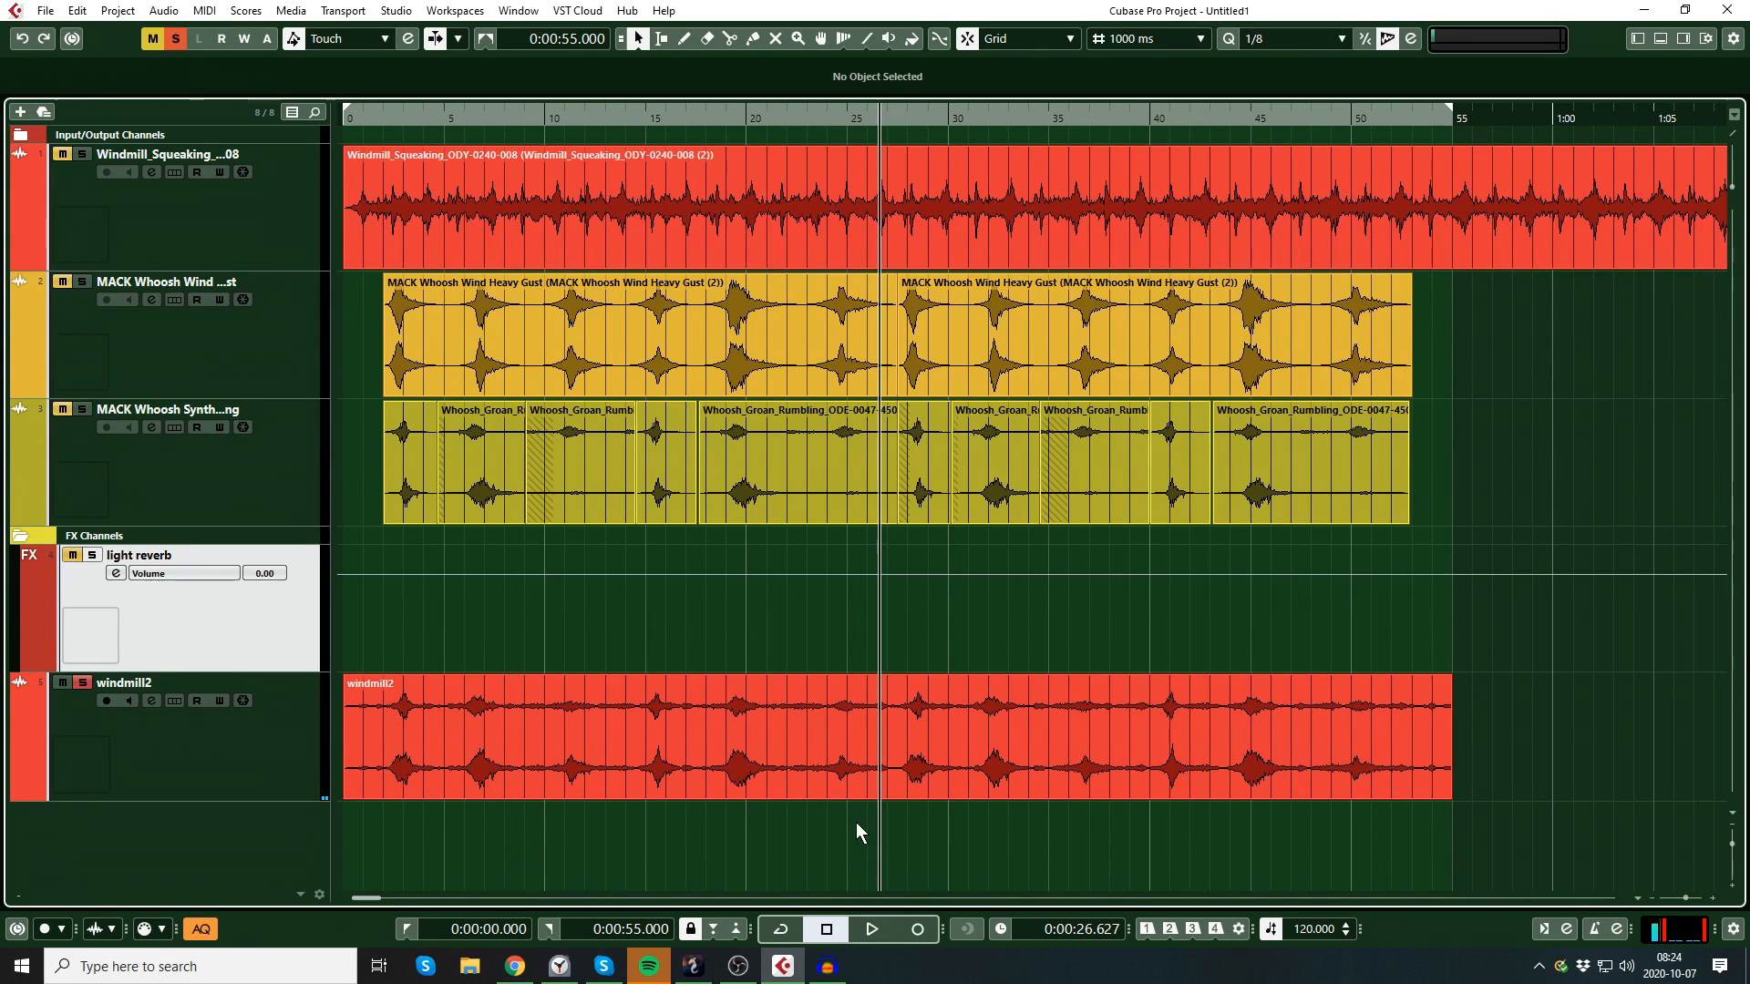
right_click(926, 825)
click(1021, 829)
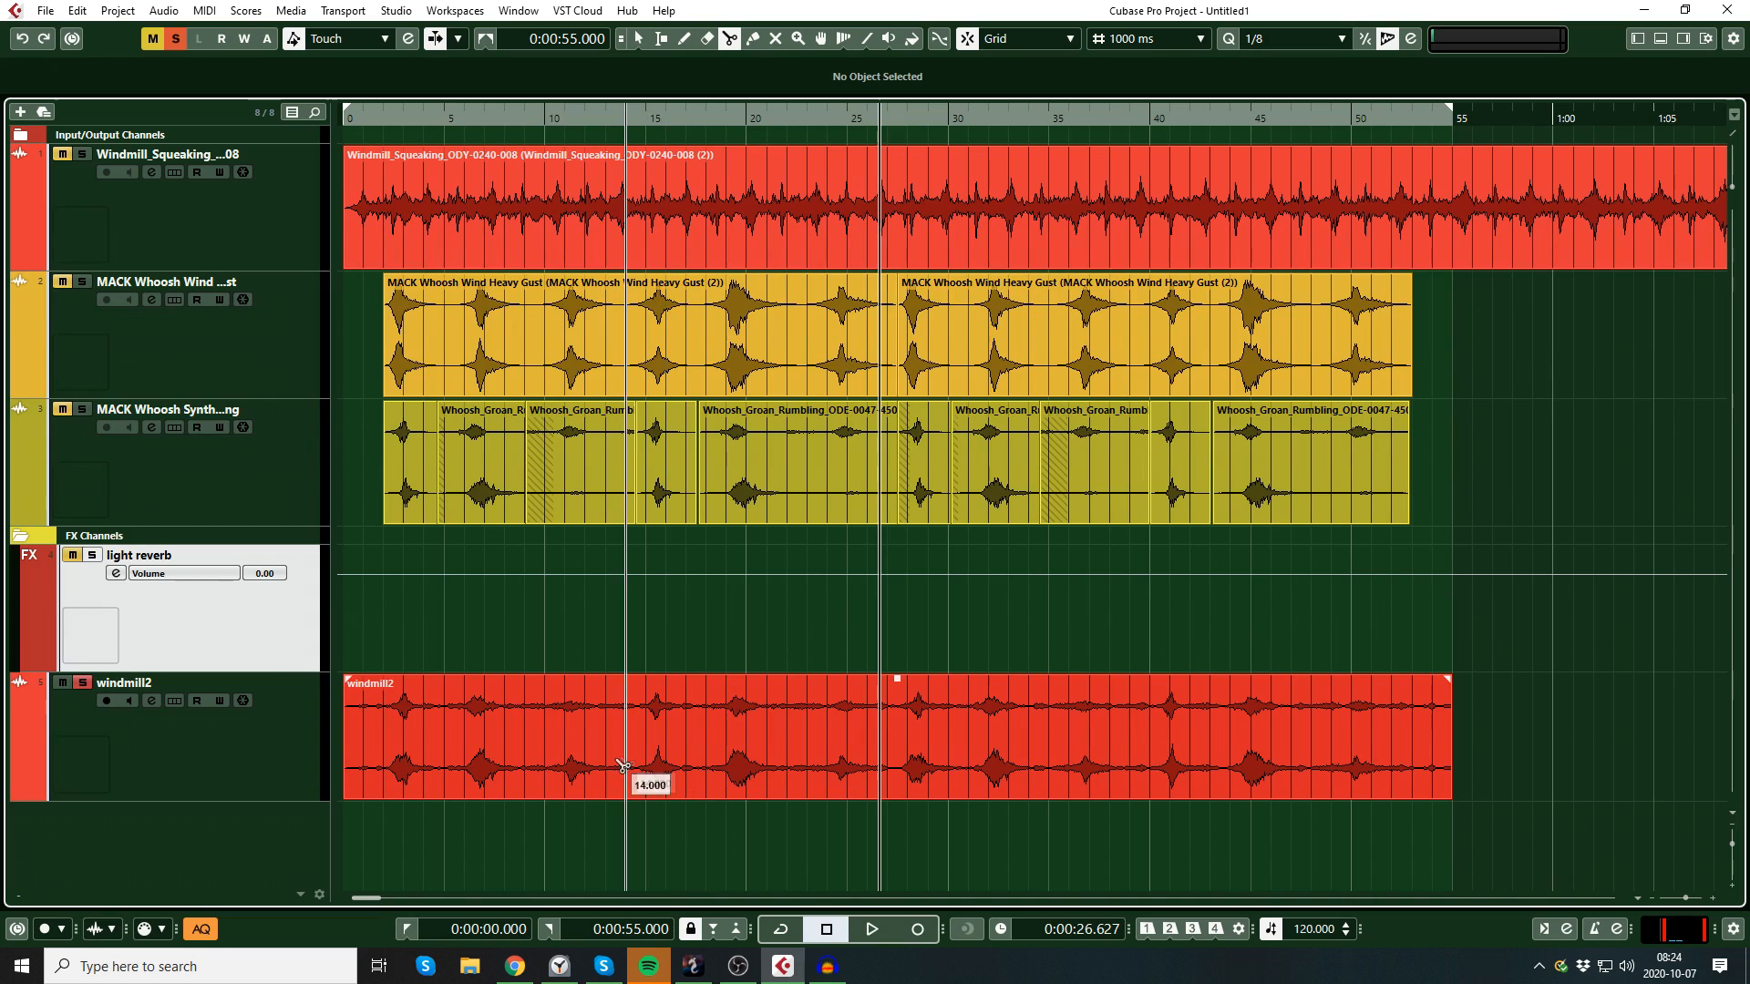
click(485, 779)
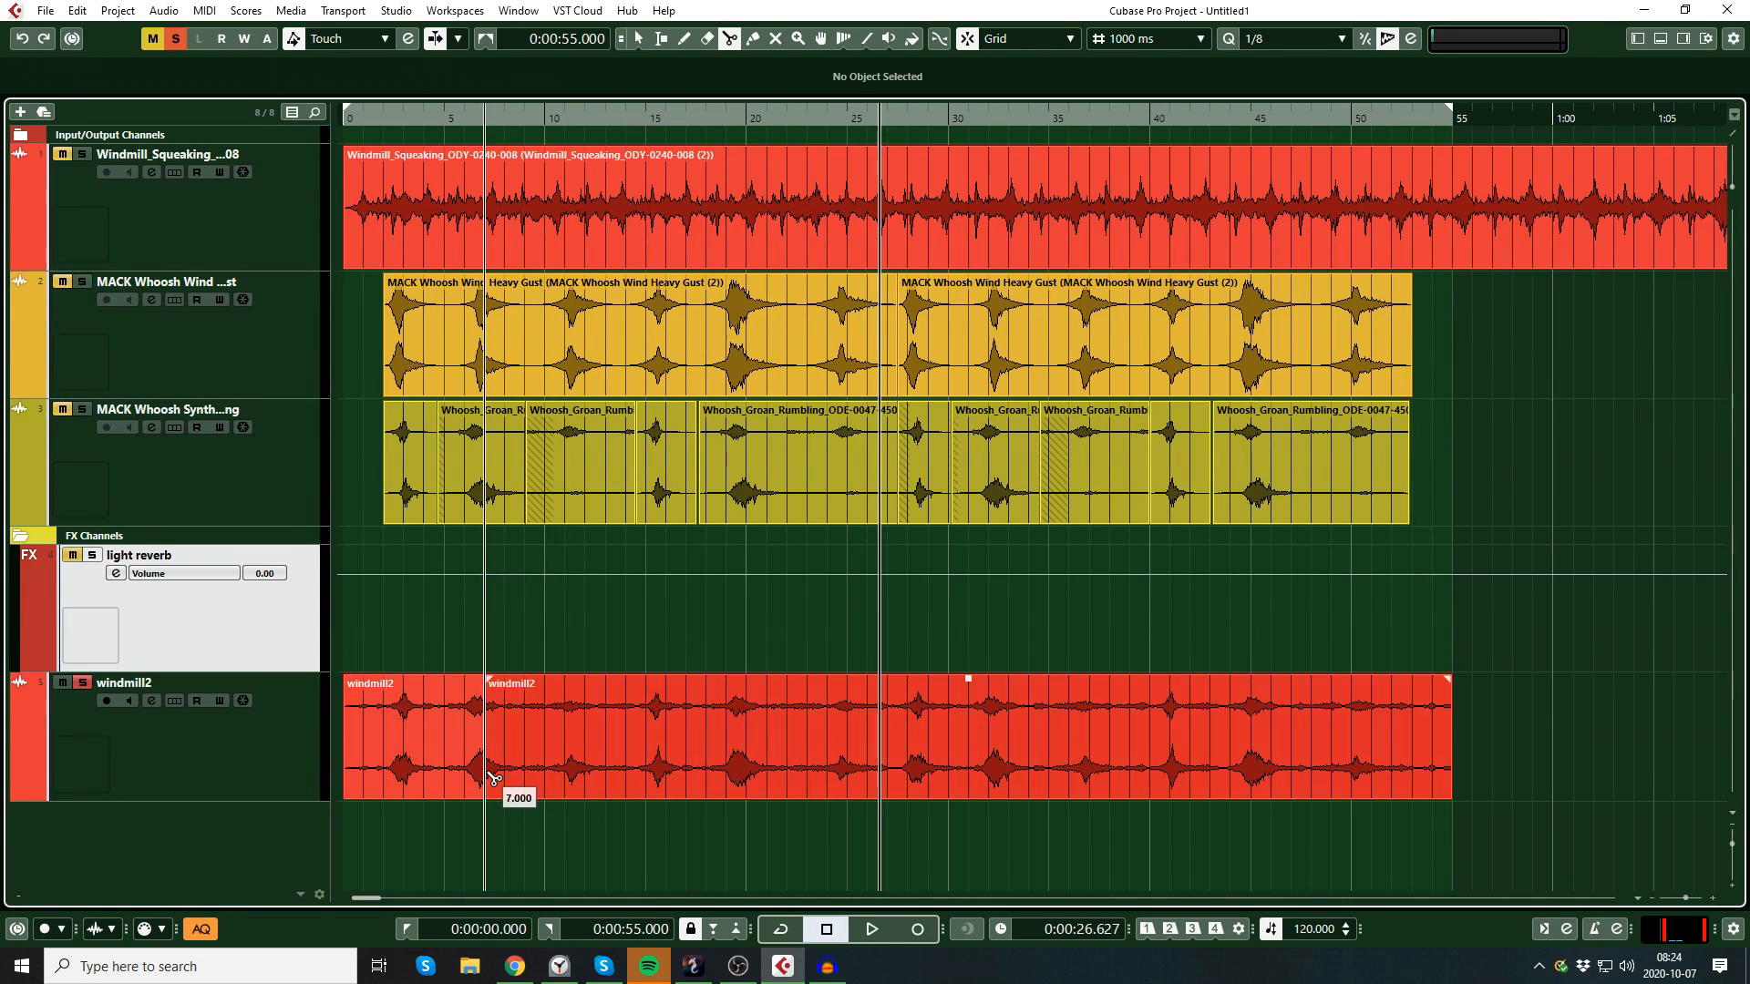
Step: Move the 7-second opening piece to 0:45 and shift the longer windmill2 piece to 0:00 so their ends overlap
right_click(622, 858)
click(631, 870)
click(441, 773)
drag(401, 766, 1511, 746)
drag(1192, 755, 1052, 755)
drag(1539, 765, 1321, 789)
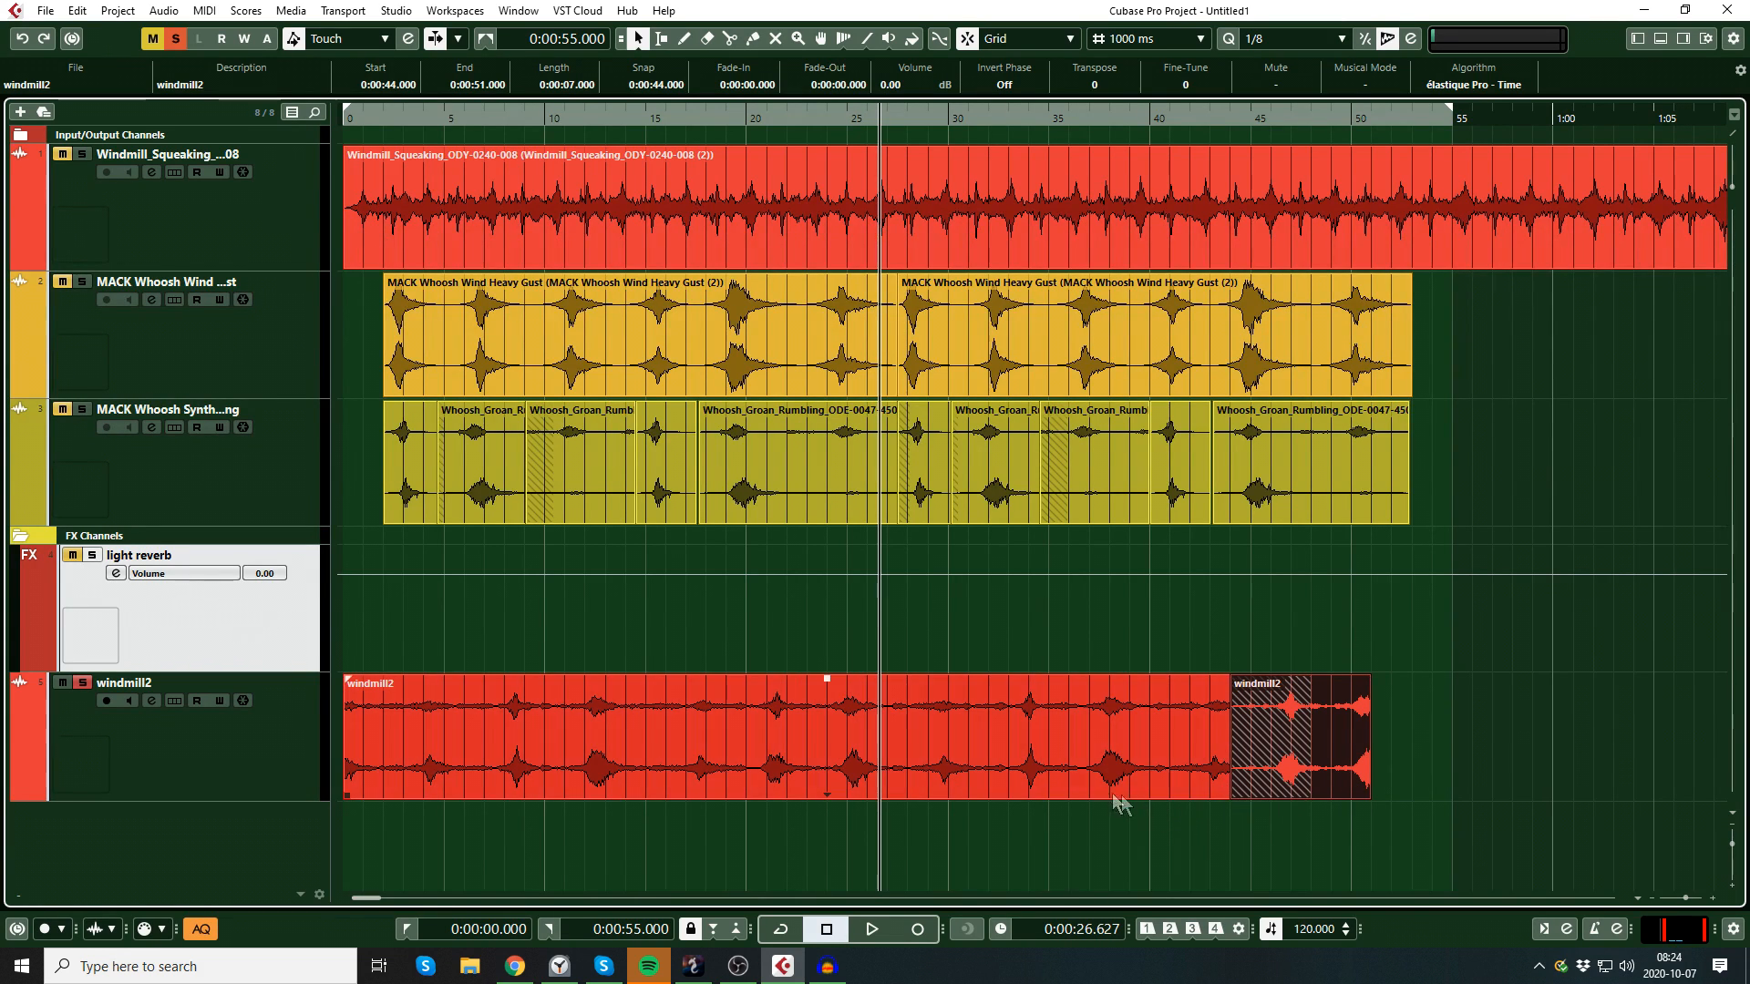
drag(1330, 773, 1349, 780)
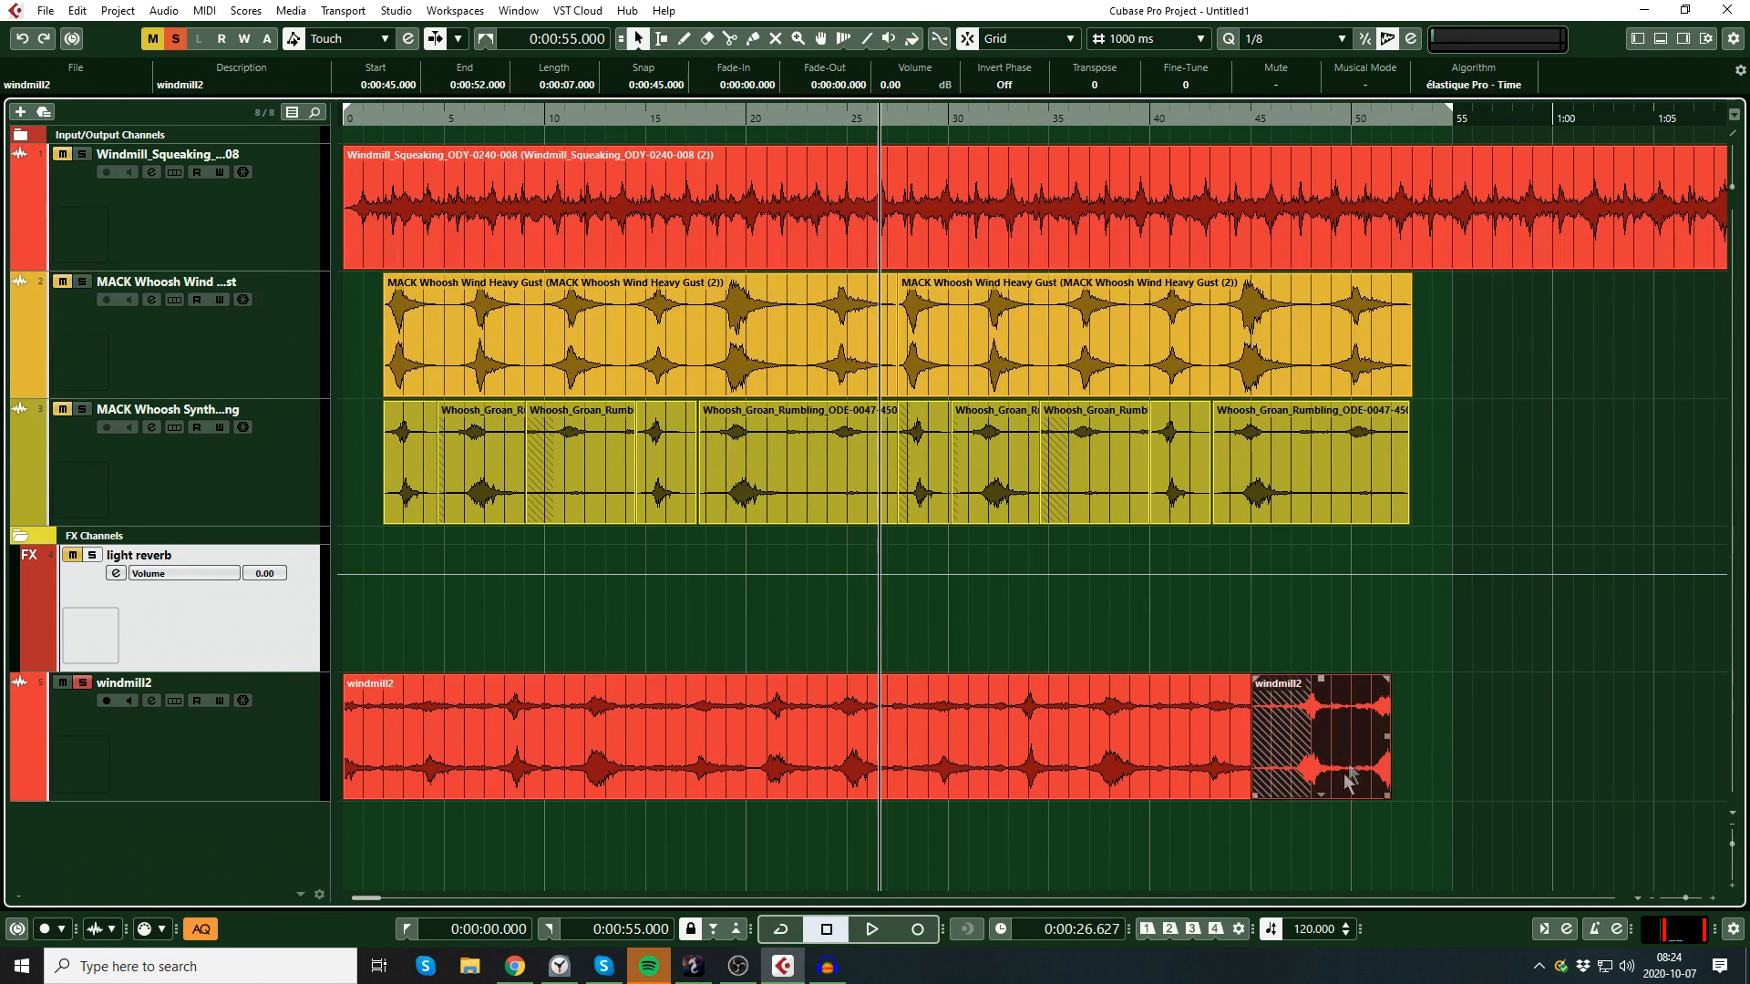
Step: Crossfade the two overlapping windmill2 pieces and shorten the crossfade to about 1.5 seconds
click(1276, 826)
click(1239, 756)
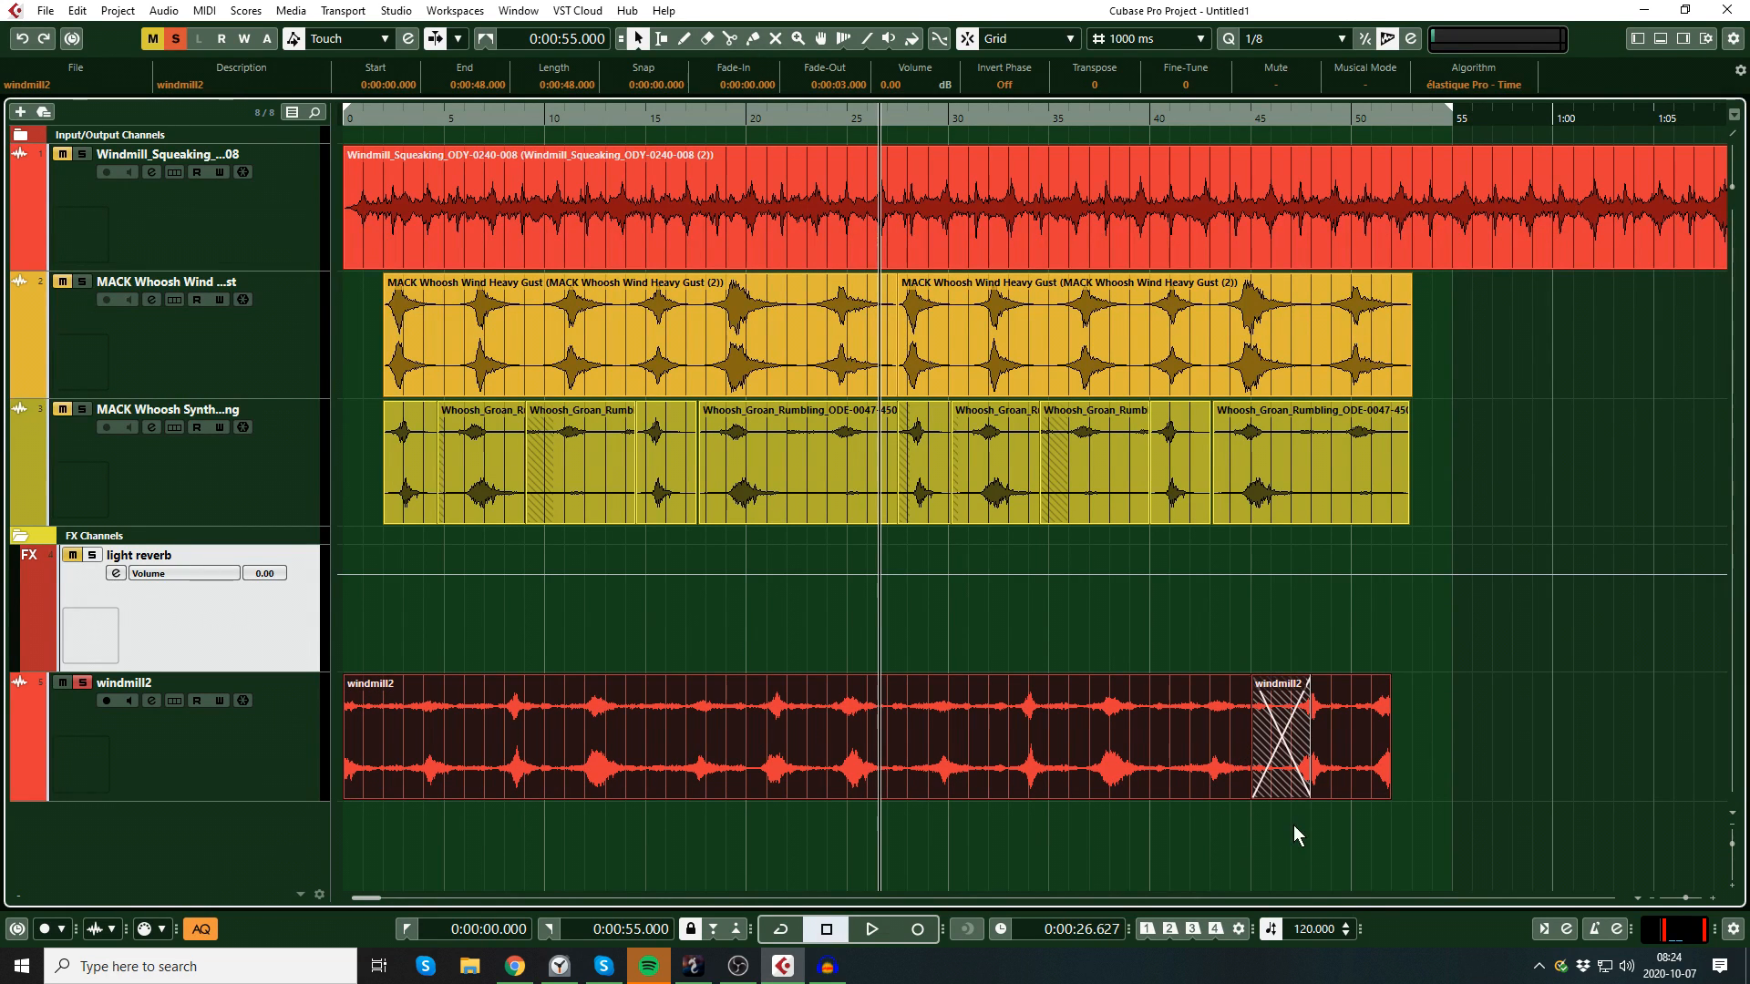
drag(1309, 799, 1281, 809)
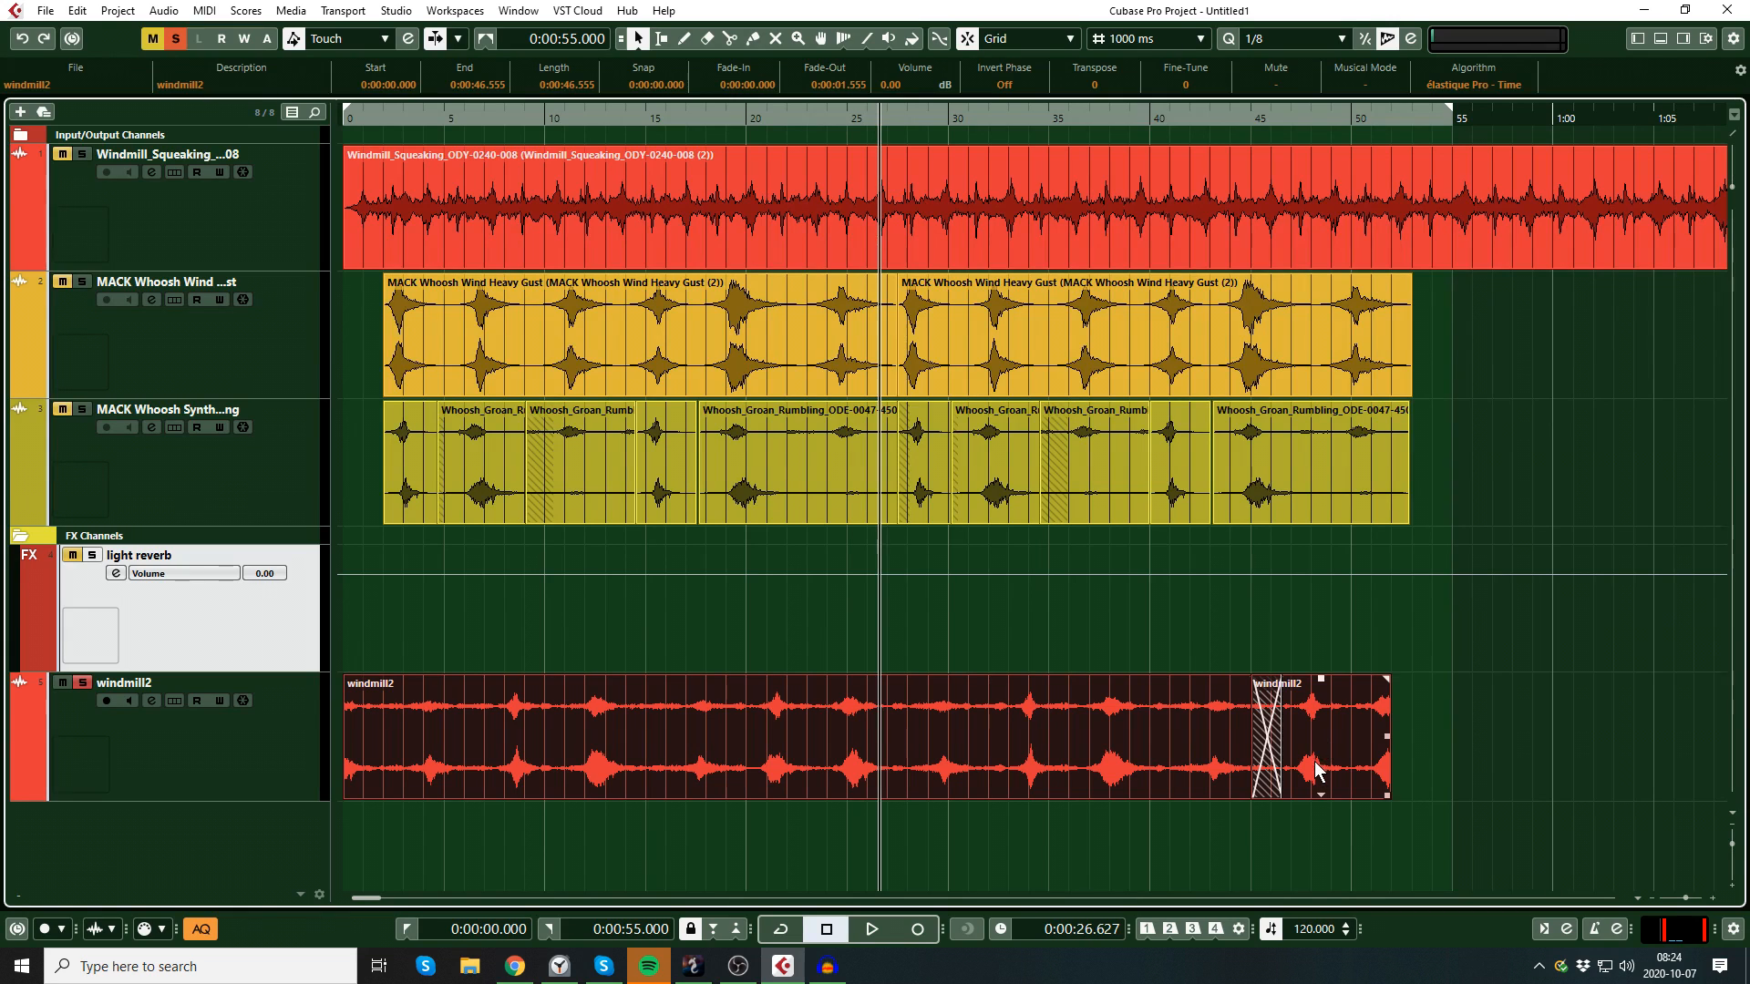
Step: Play windmill2 from 0:40 across the crossfade and turn cycle mode on
click(1158, 120)
key(space)
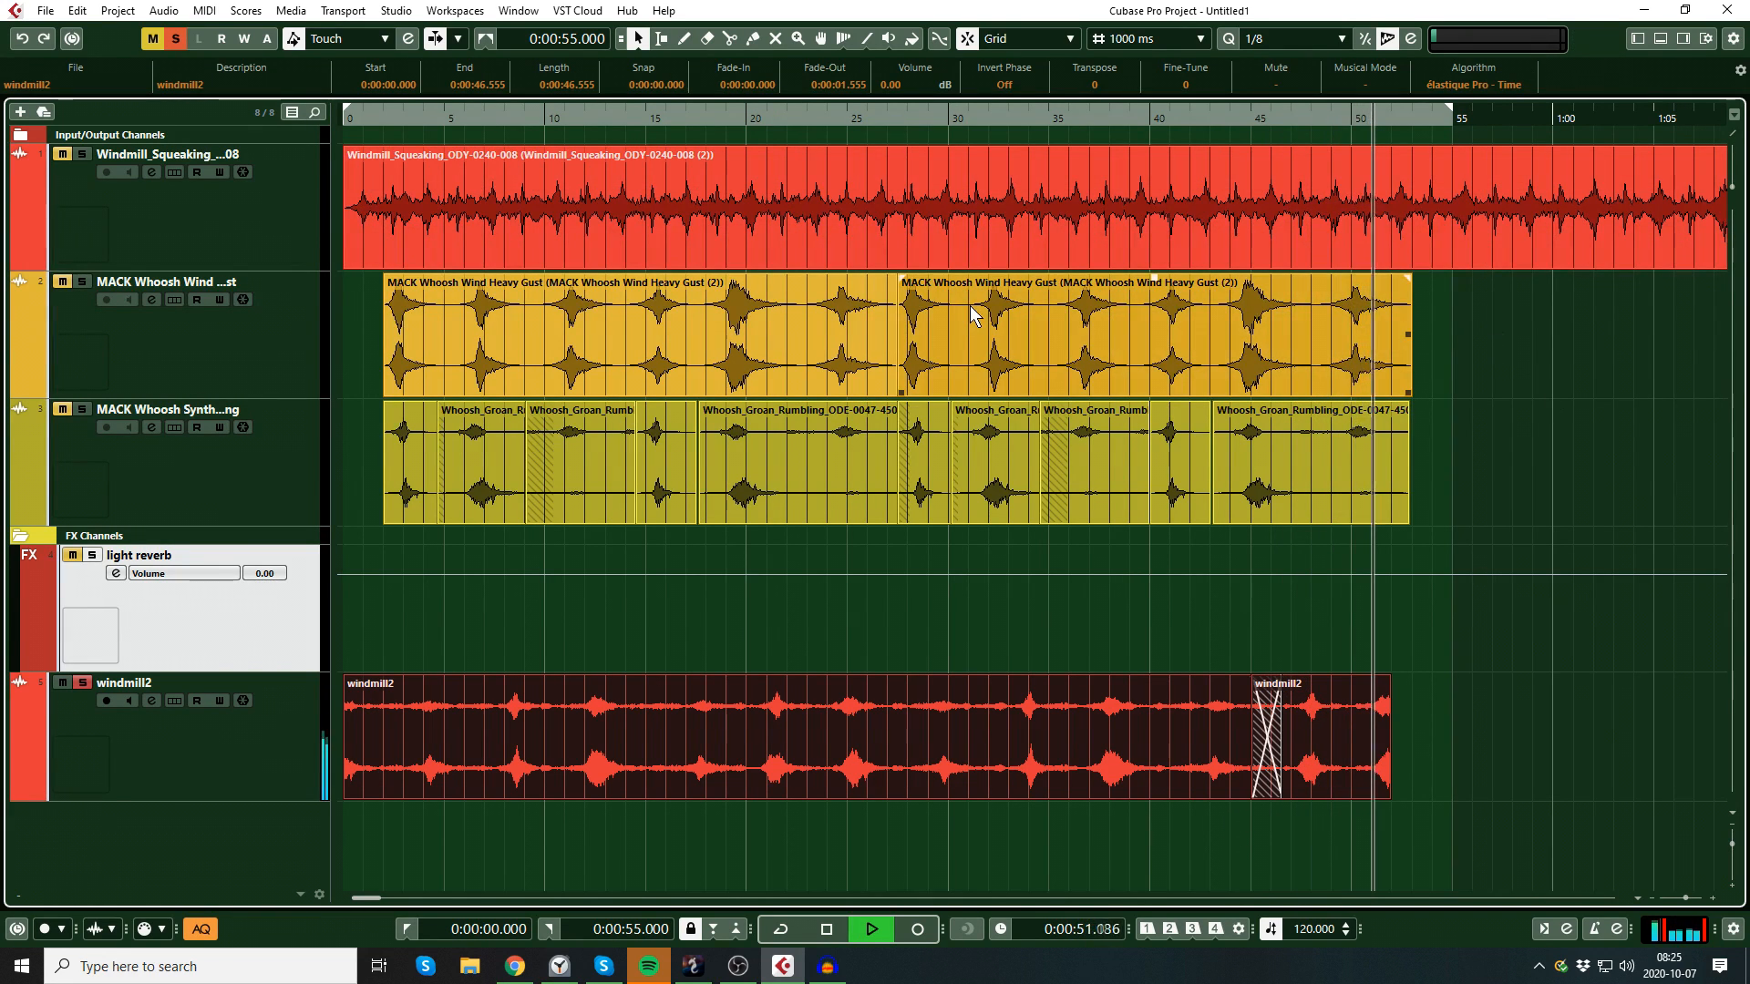
key(KP_Divide)
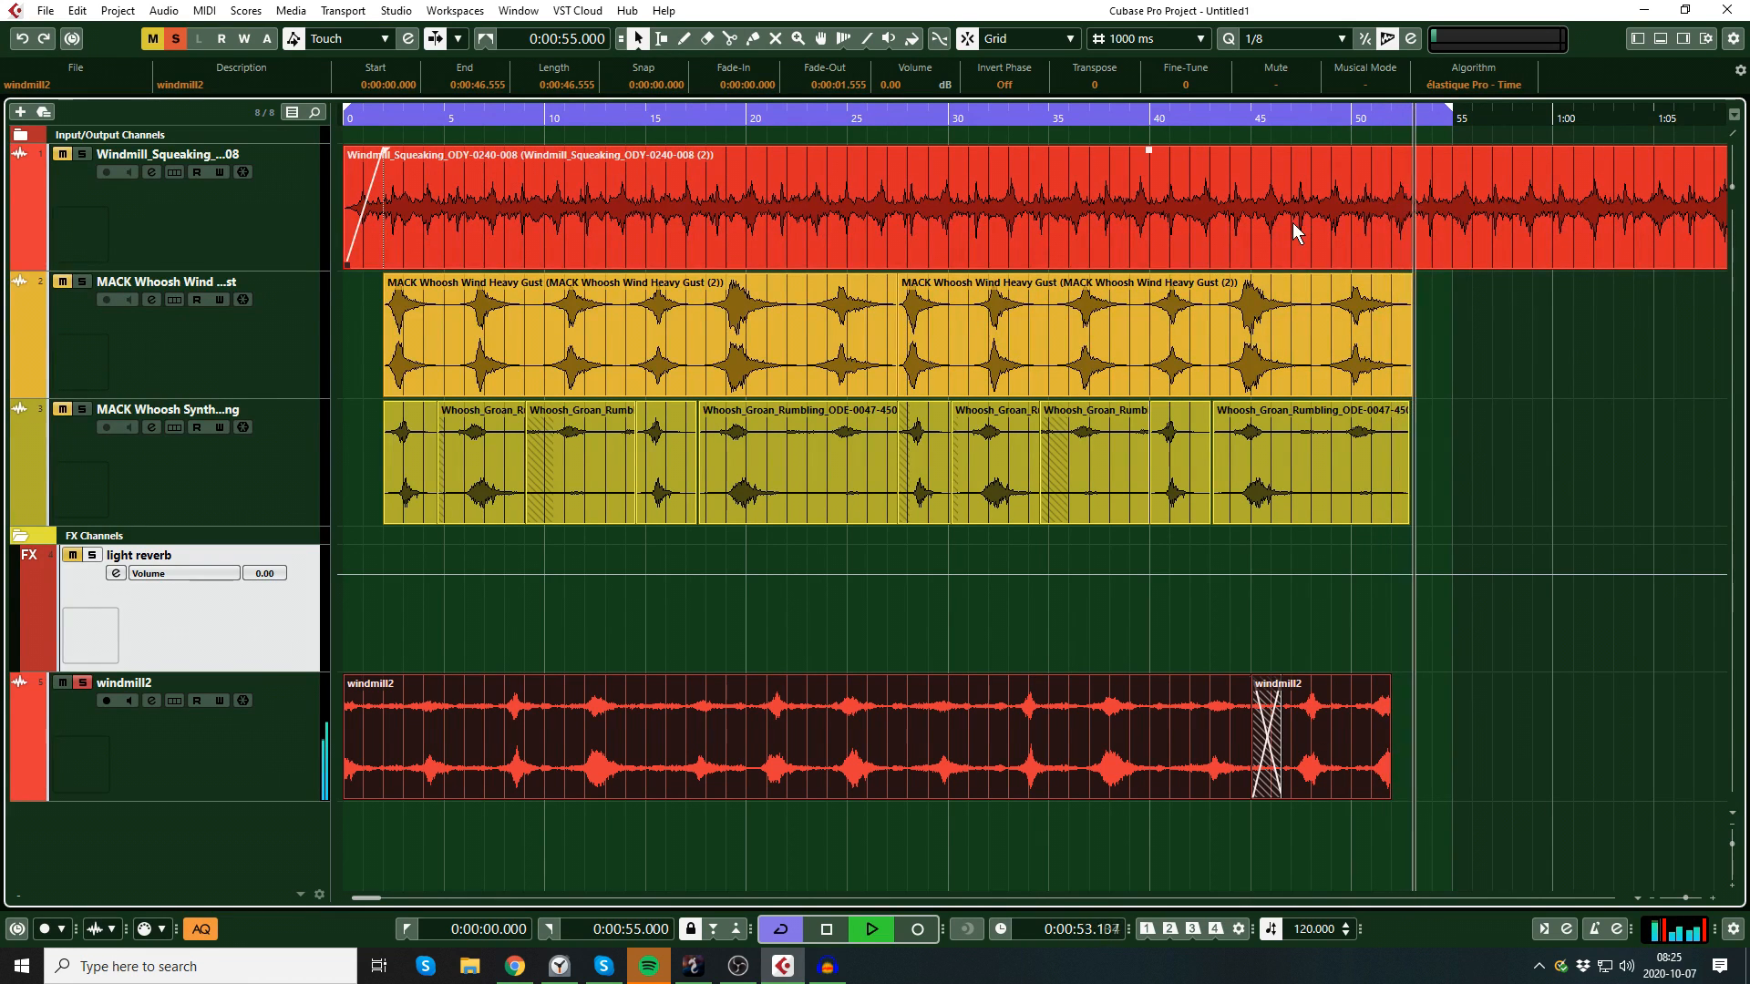
key(space)
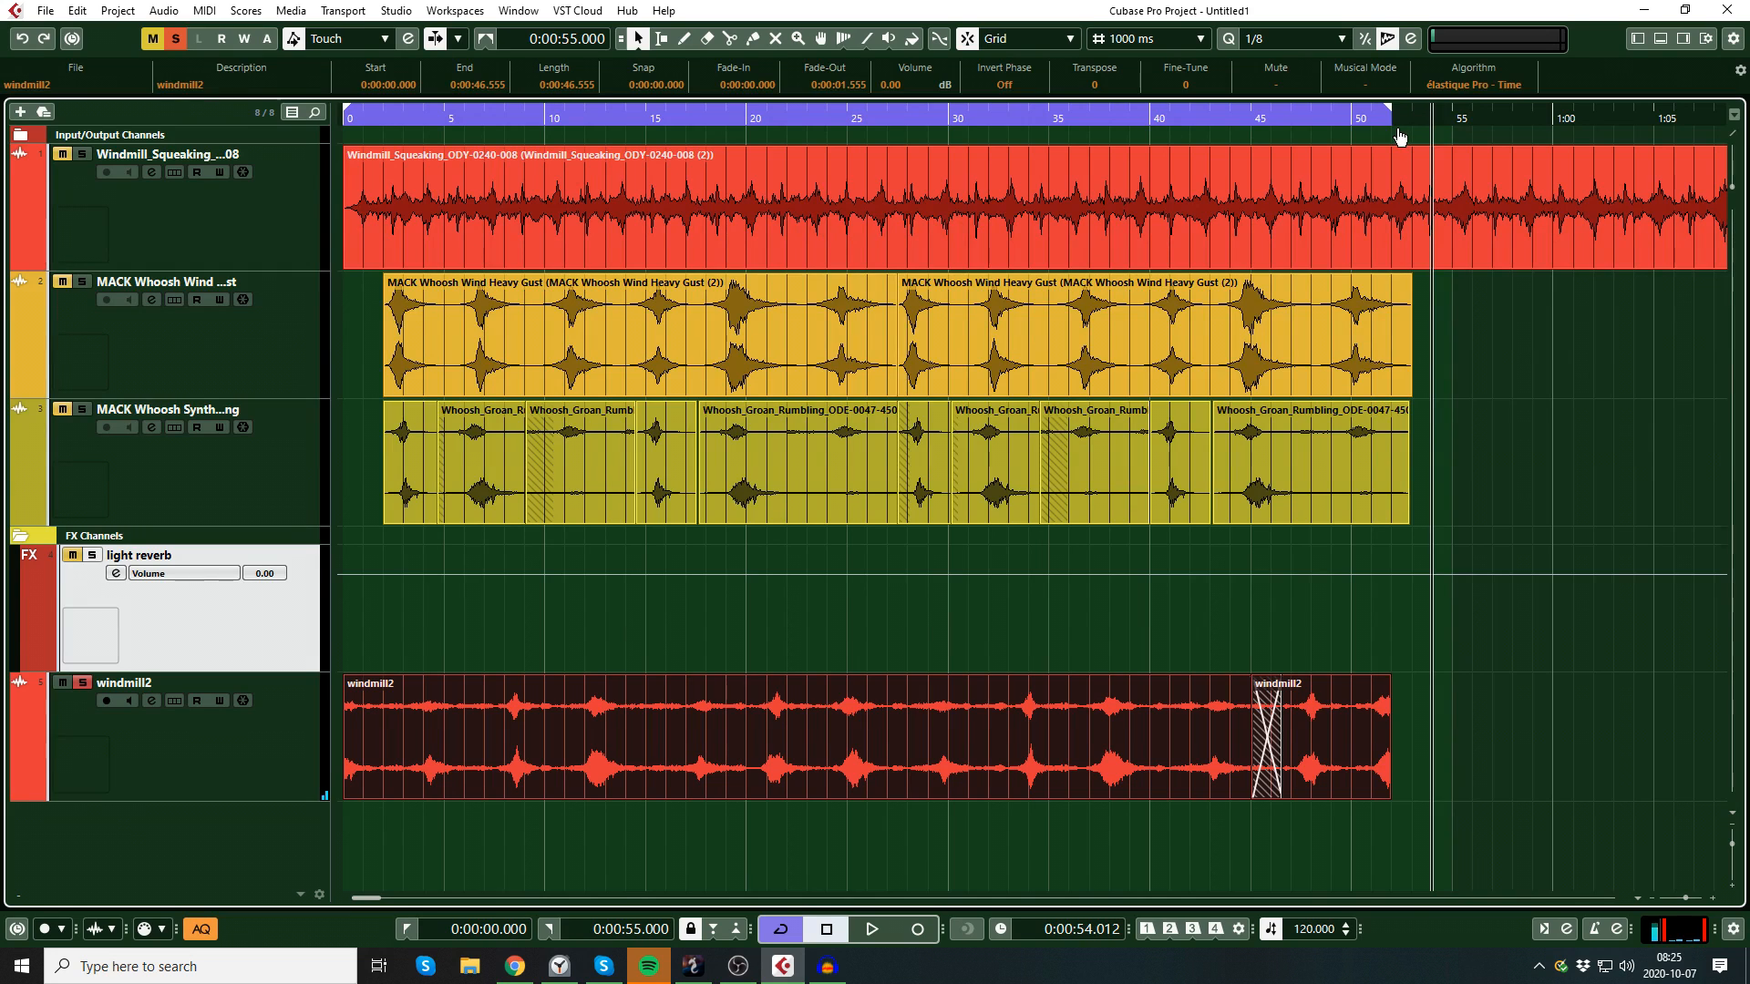
Step: Set the cycle range to end at 0:52 and play from 0:43 through the loop point back to the start
click(1203, 123)
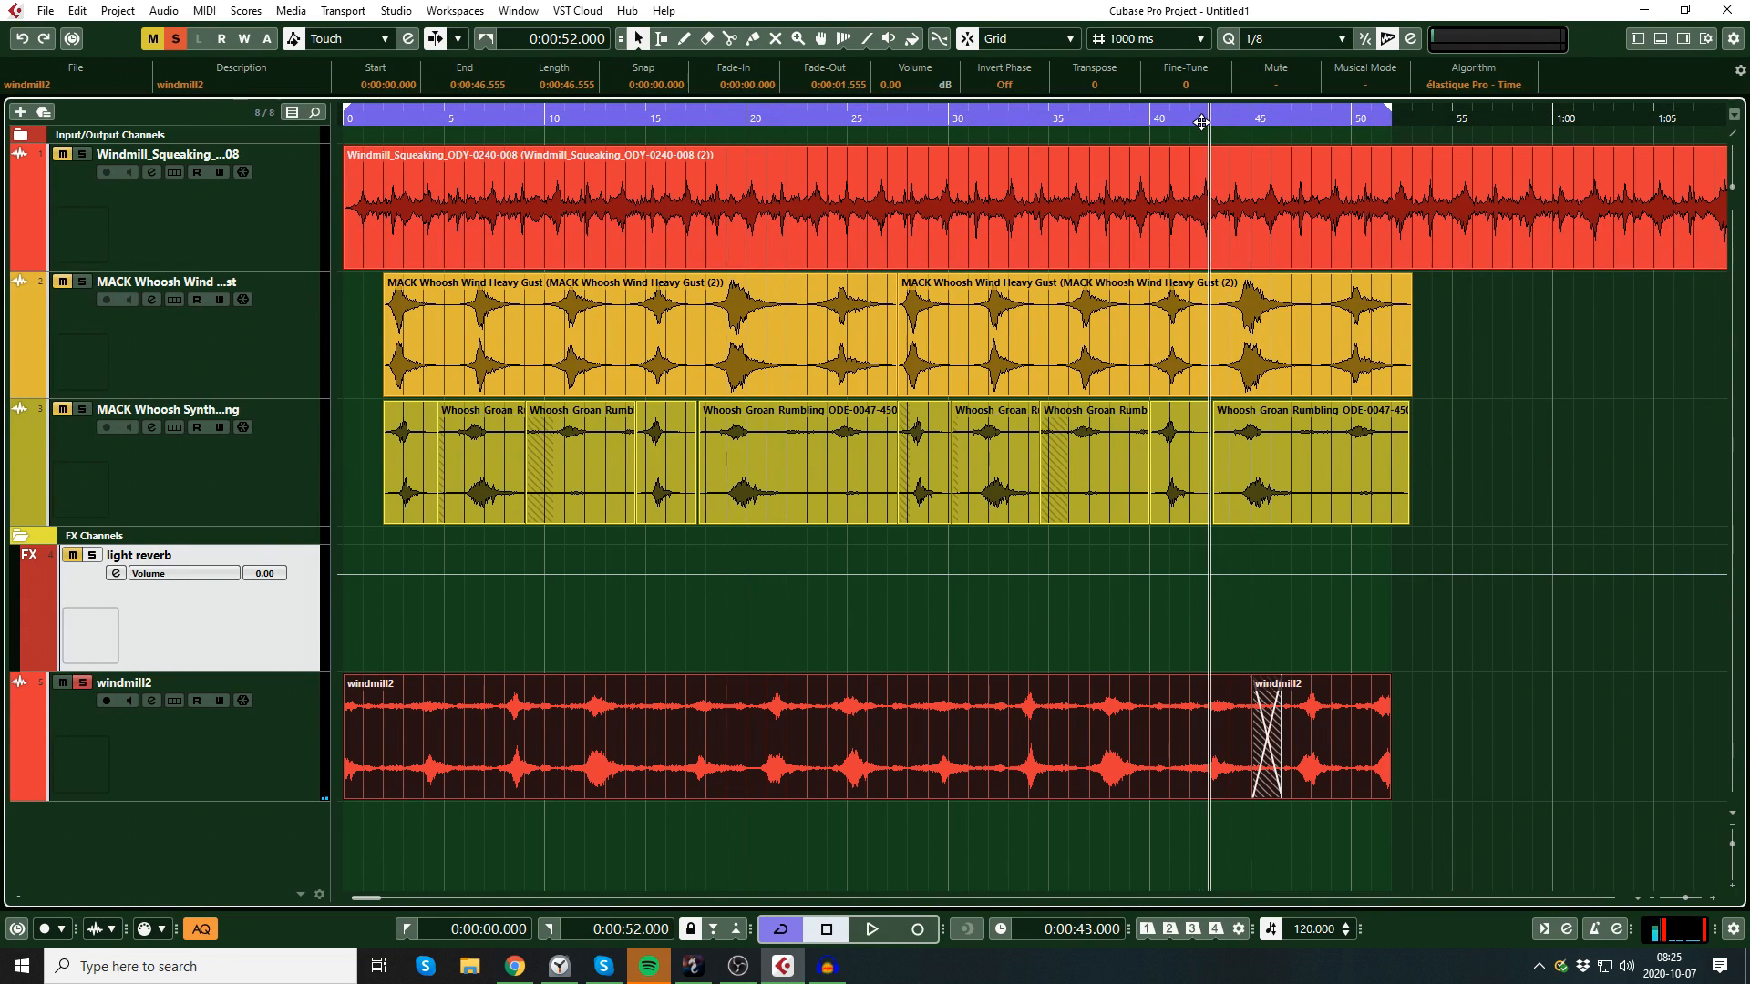
key(space)
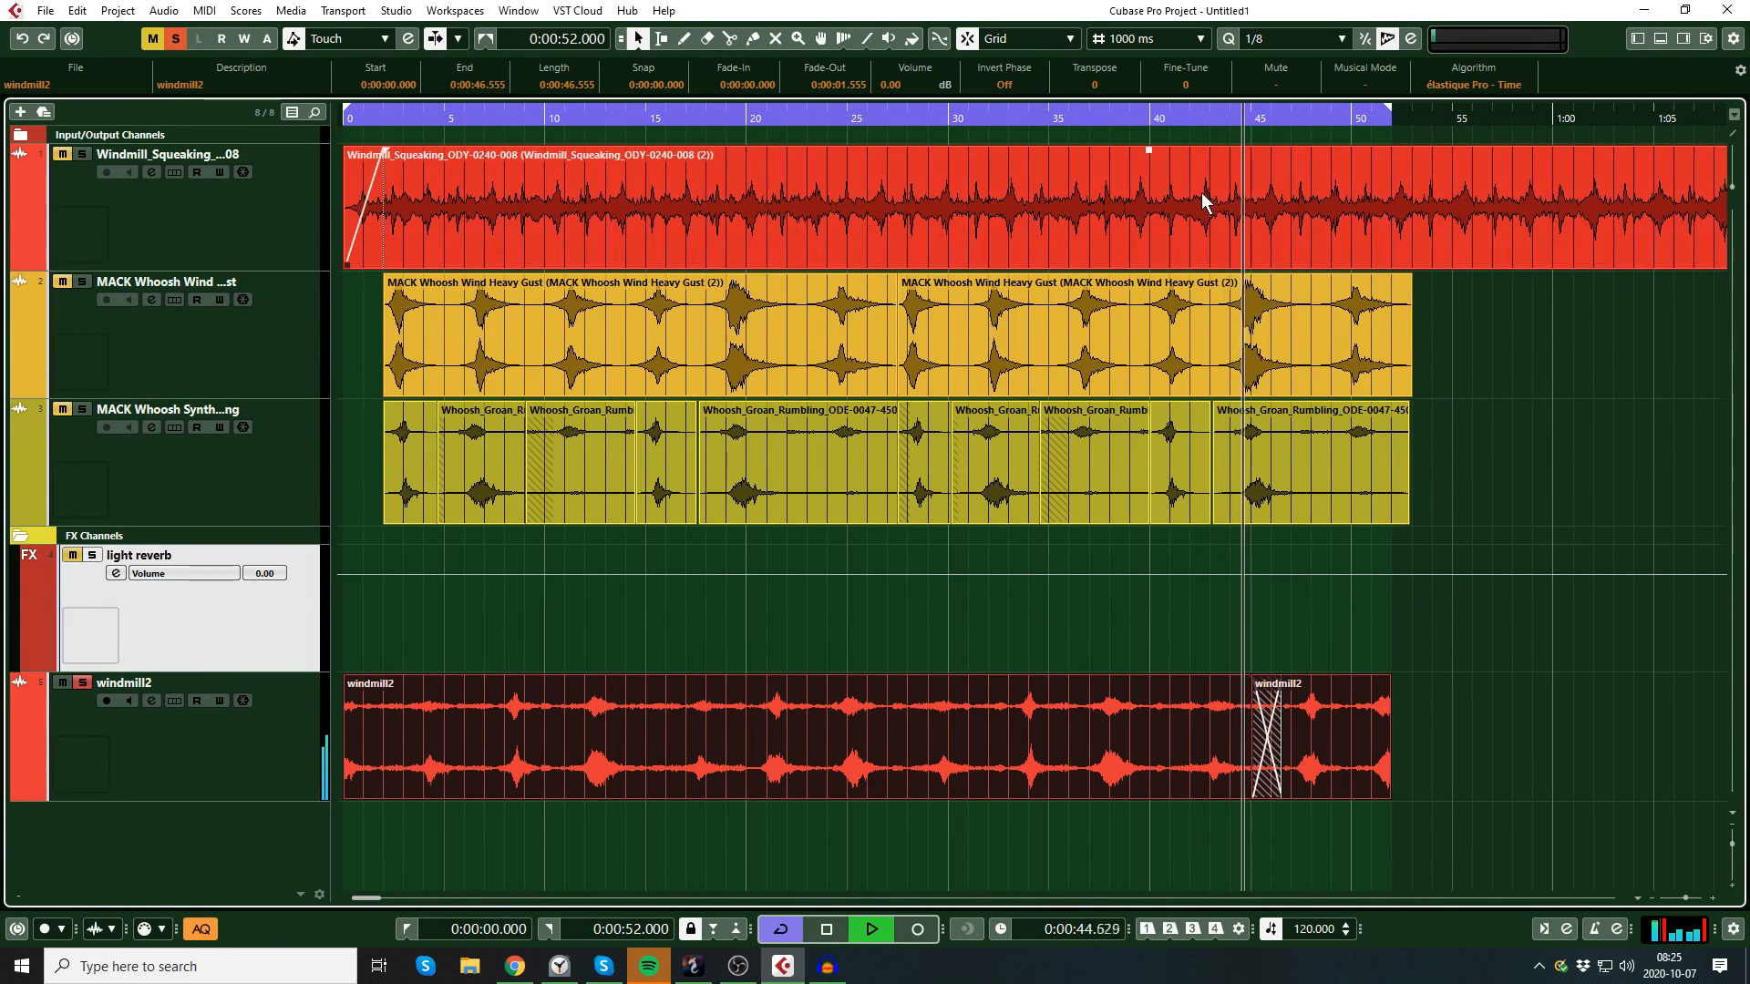
click(1214, 328)
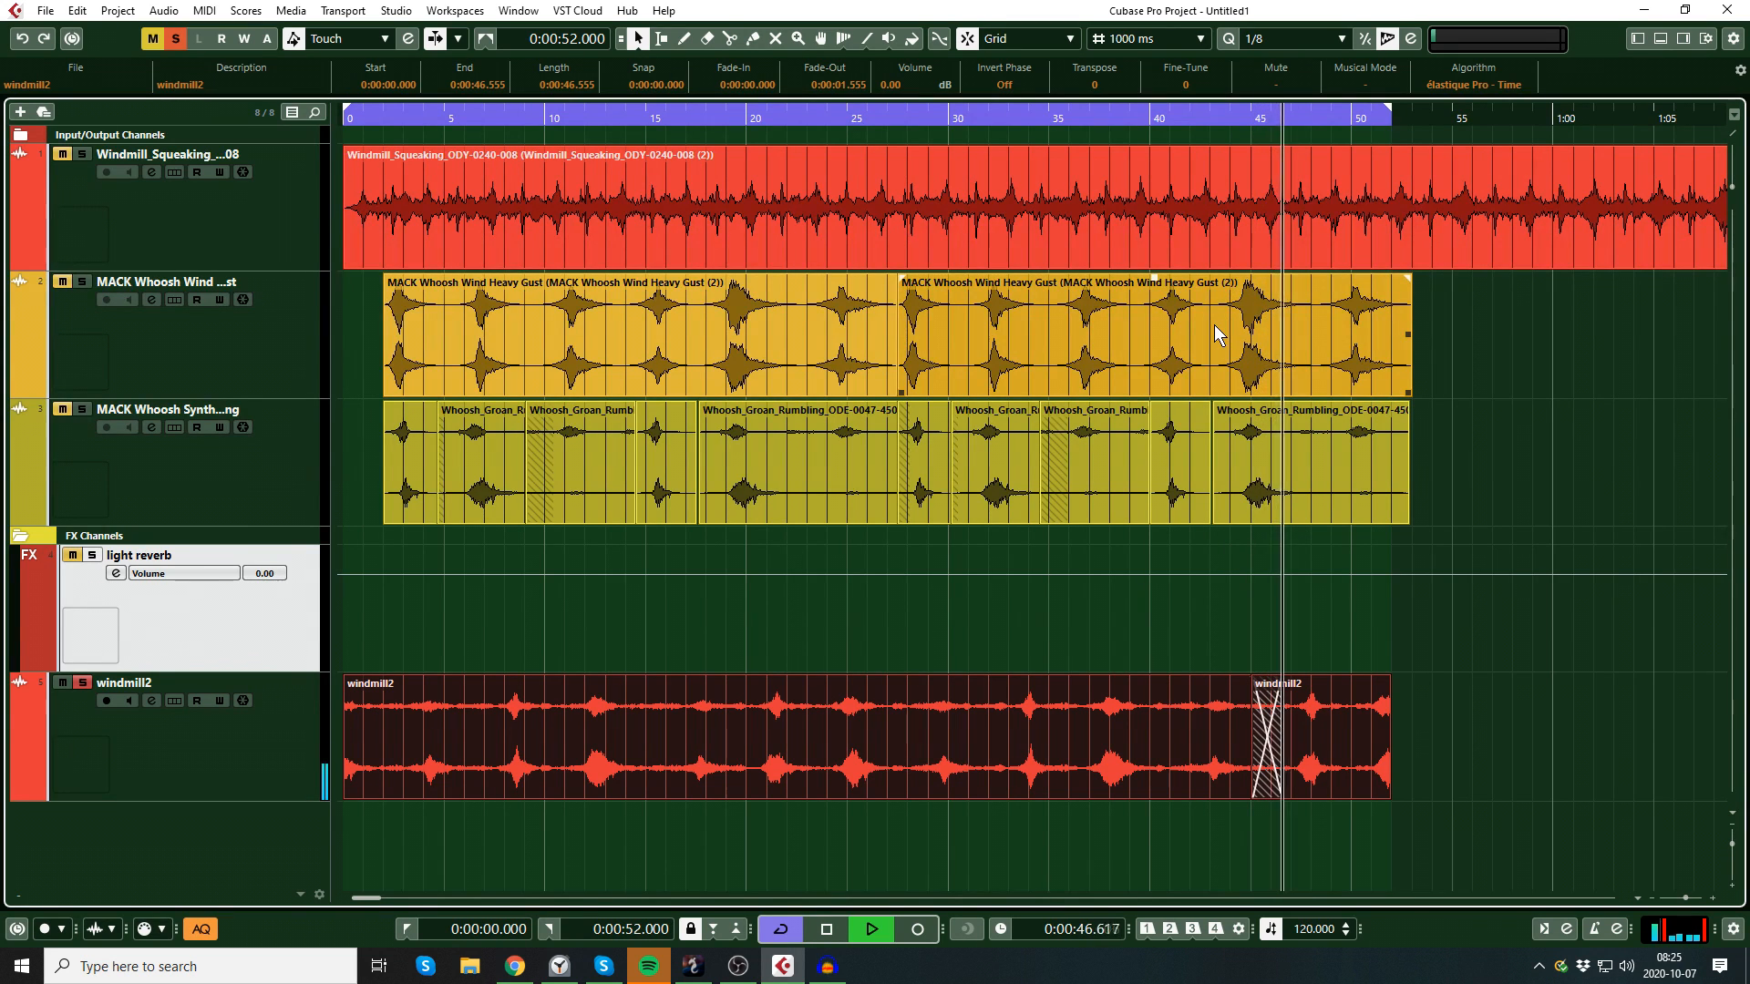
click(1291, 446)
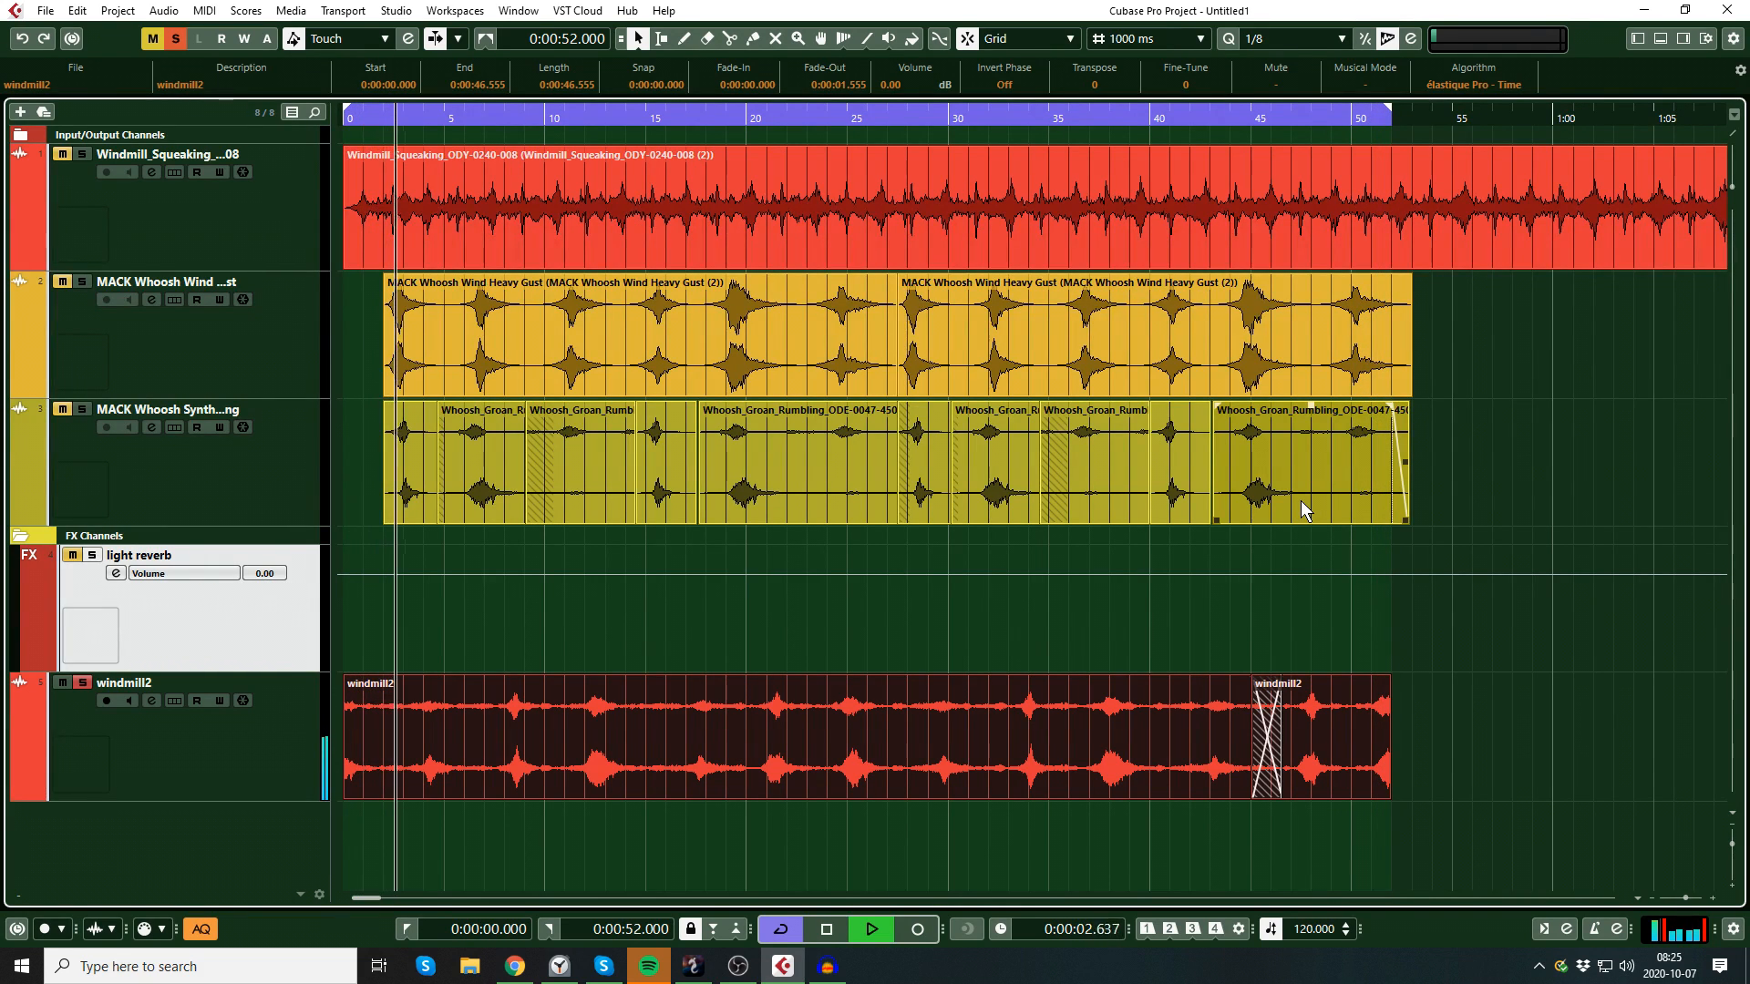
key(space)
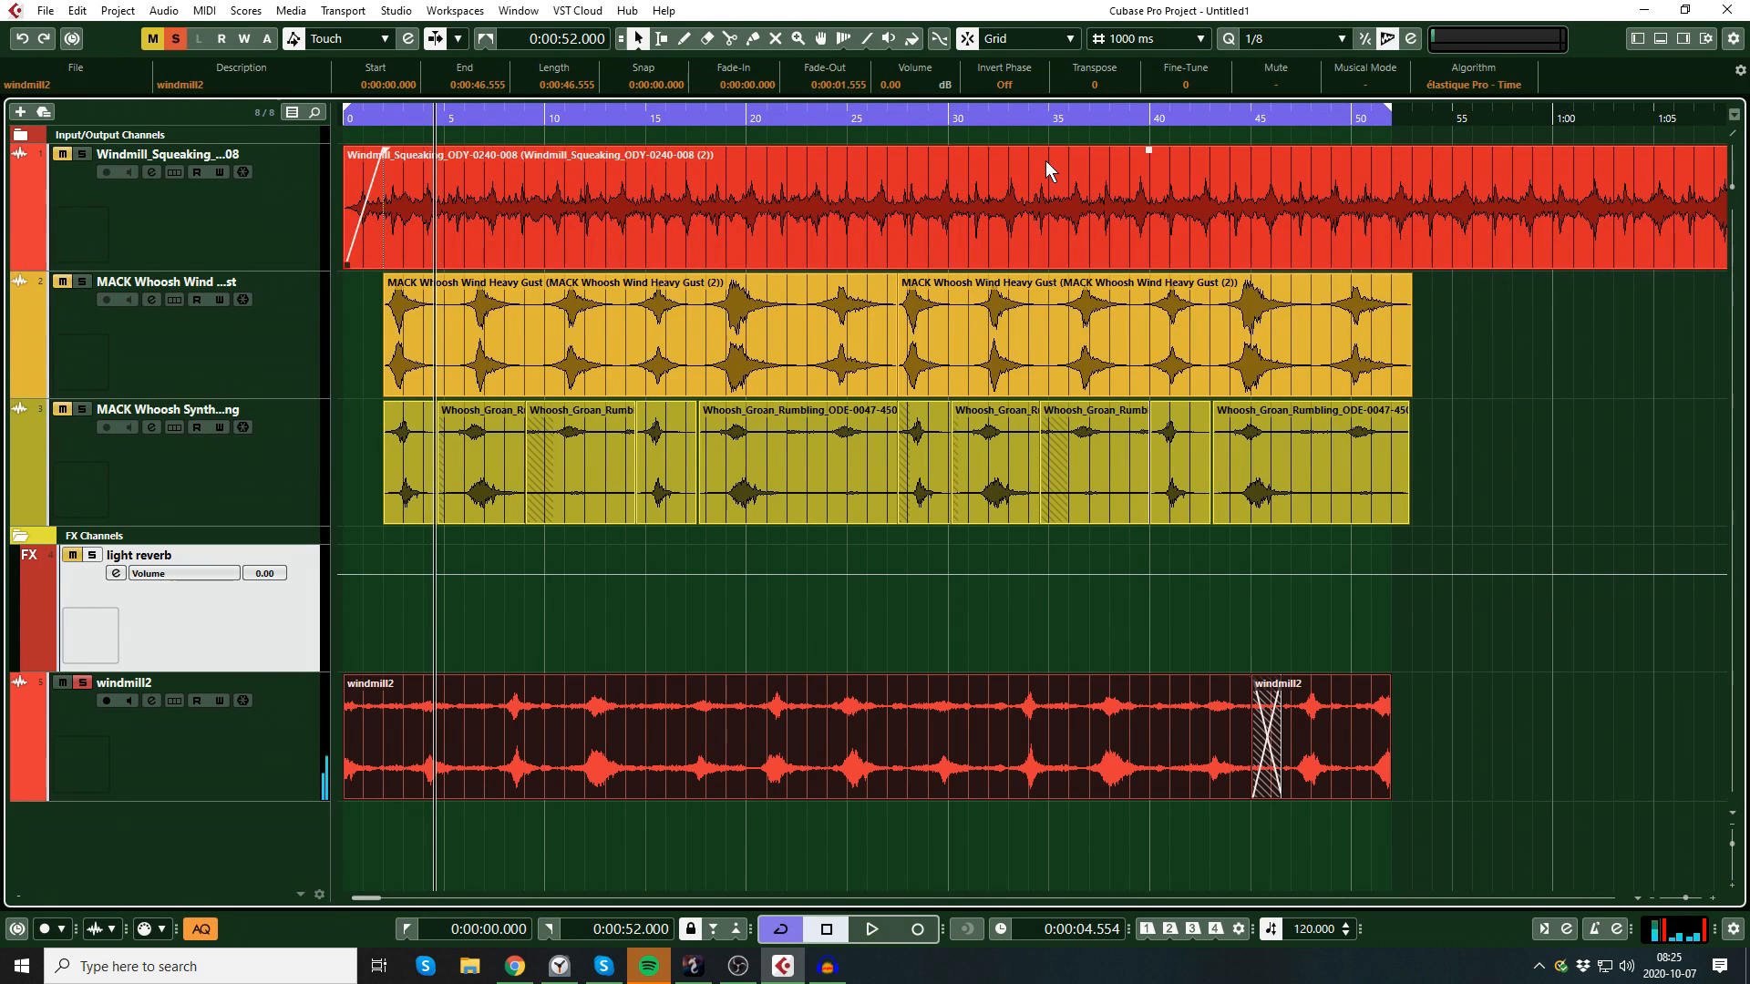
Step: Export the 52-second loop as the Wave mixdown windmill3, copying it into the project folder on a new audio track
click(46, 11)
mouse_move(128, 296)
click(289, 297)
click(1207, 777)
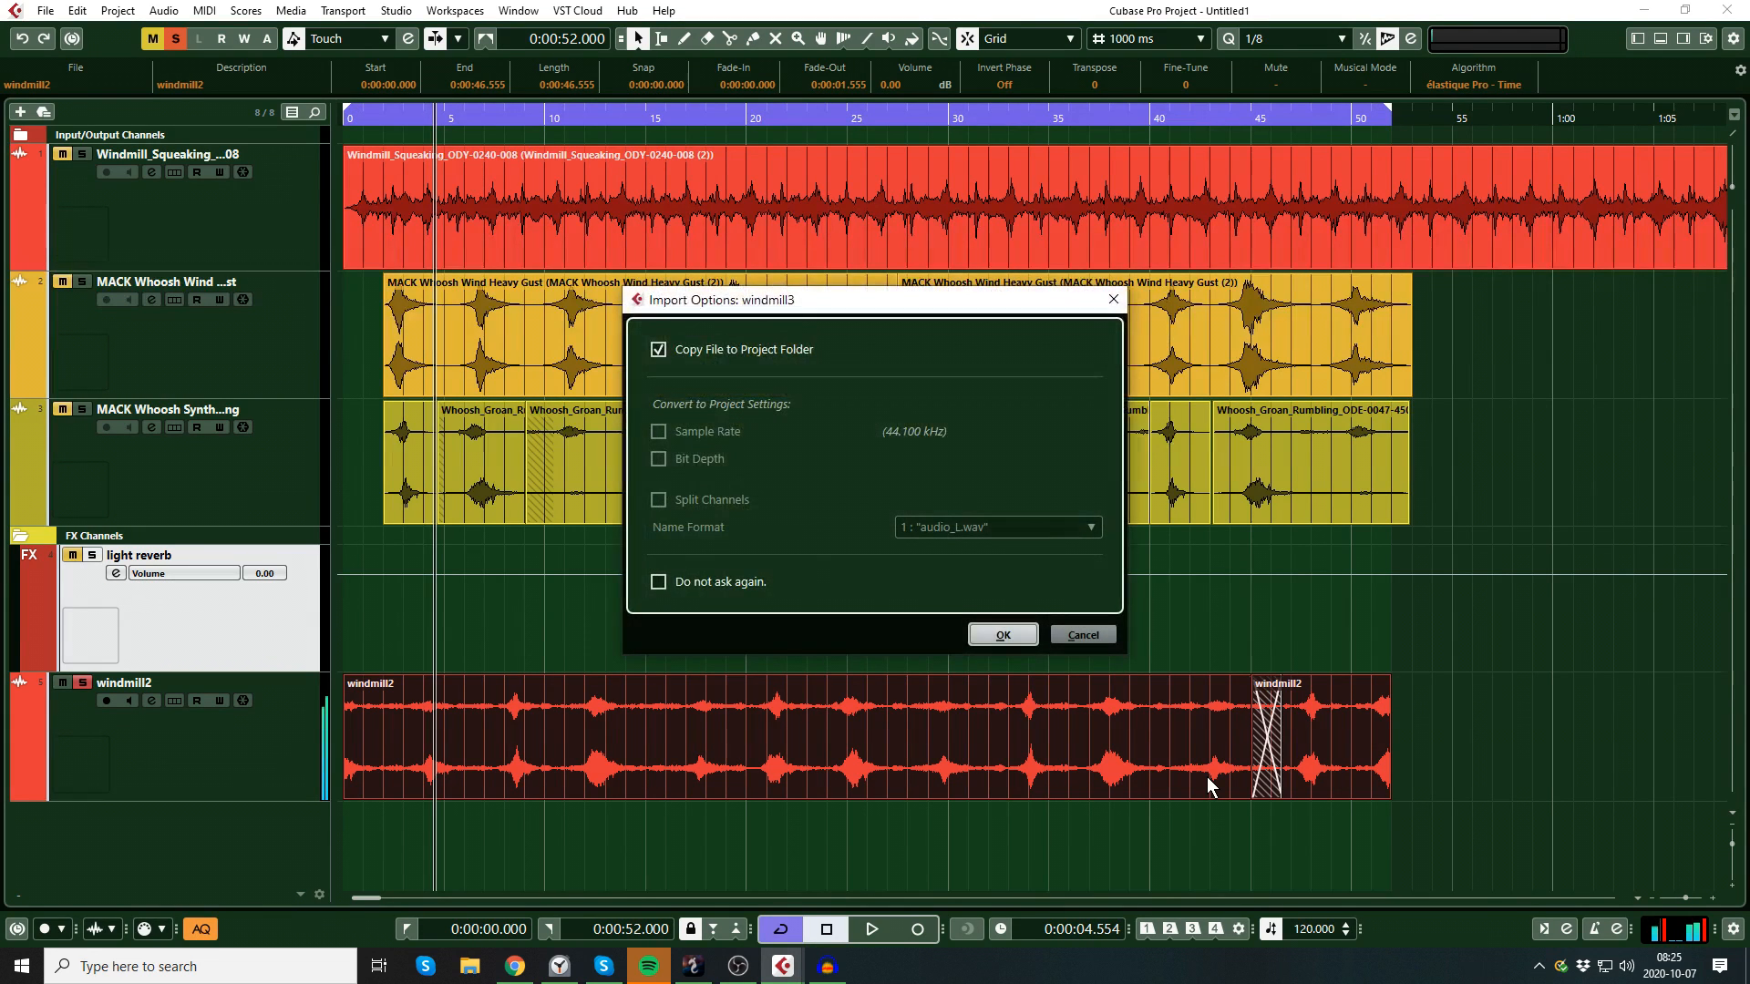
click(999, 635)
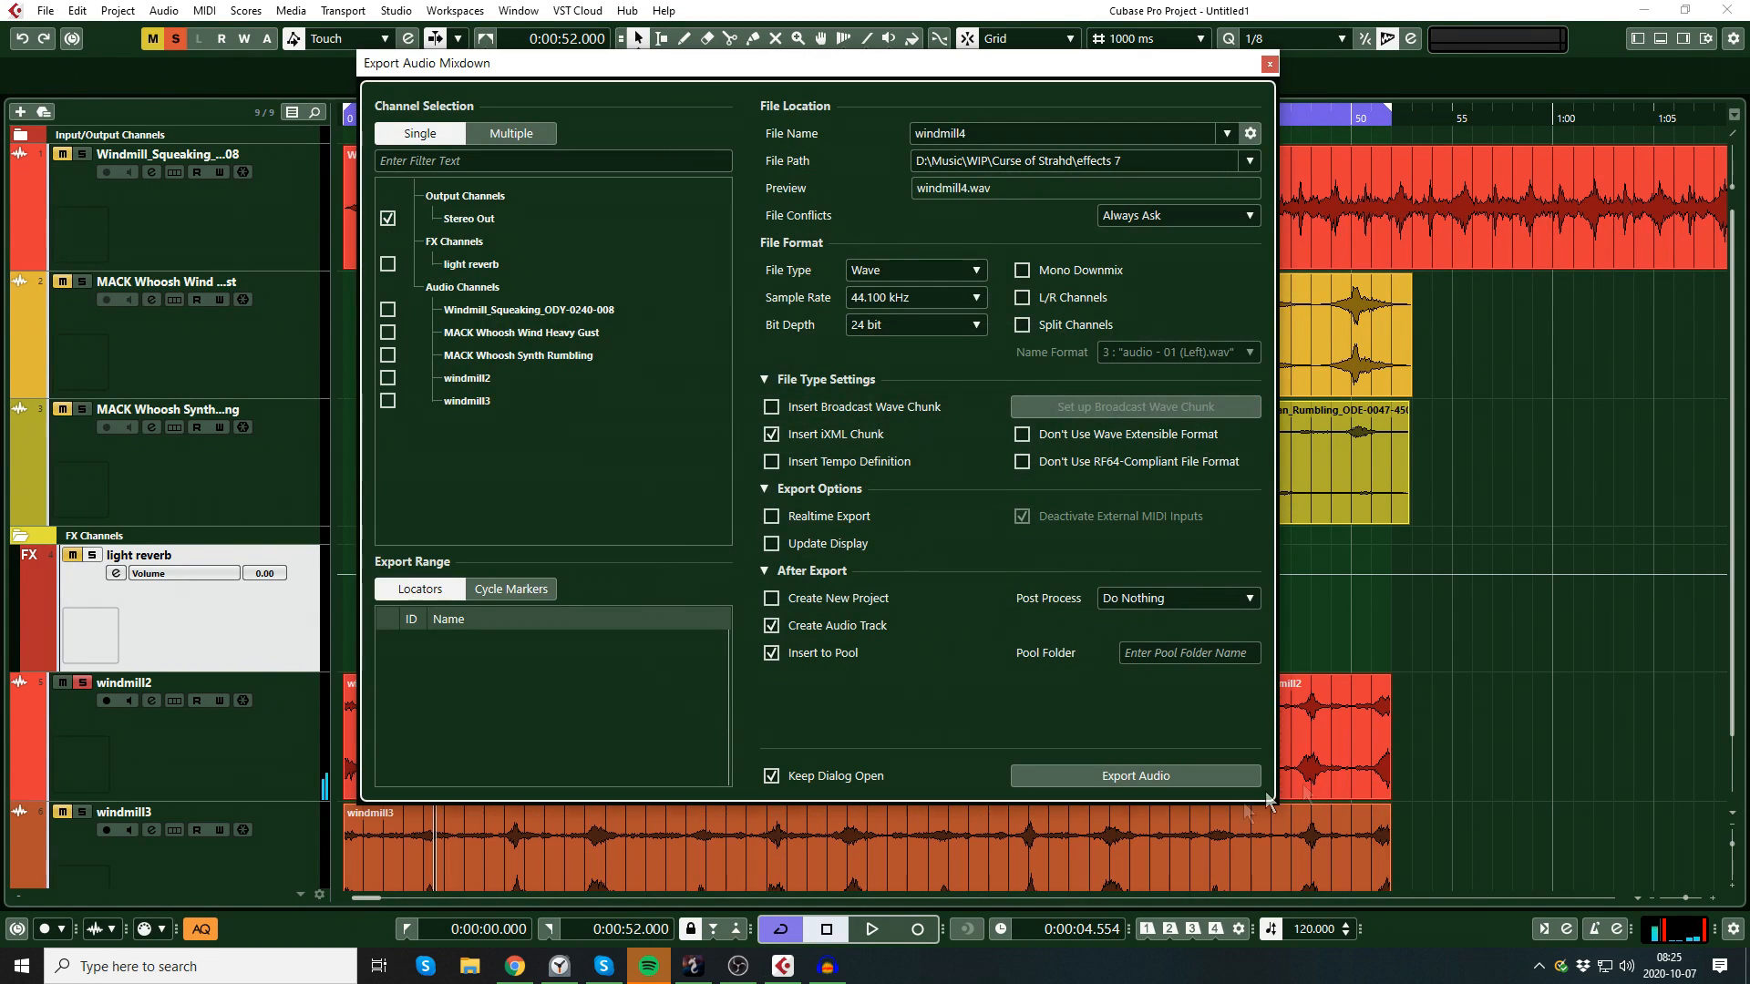
click(1267, 63)
Step: Extend the end of the second windmill2 piece to 0:54 and set the right locator to match
scroll(1245, 537, down, 1)
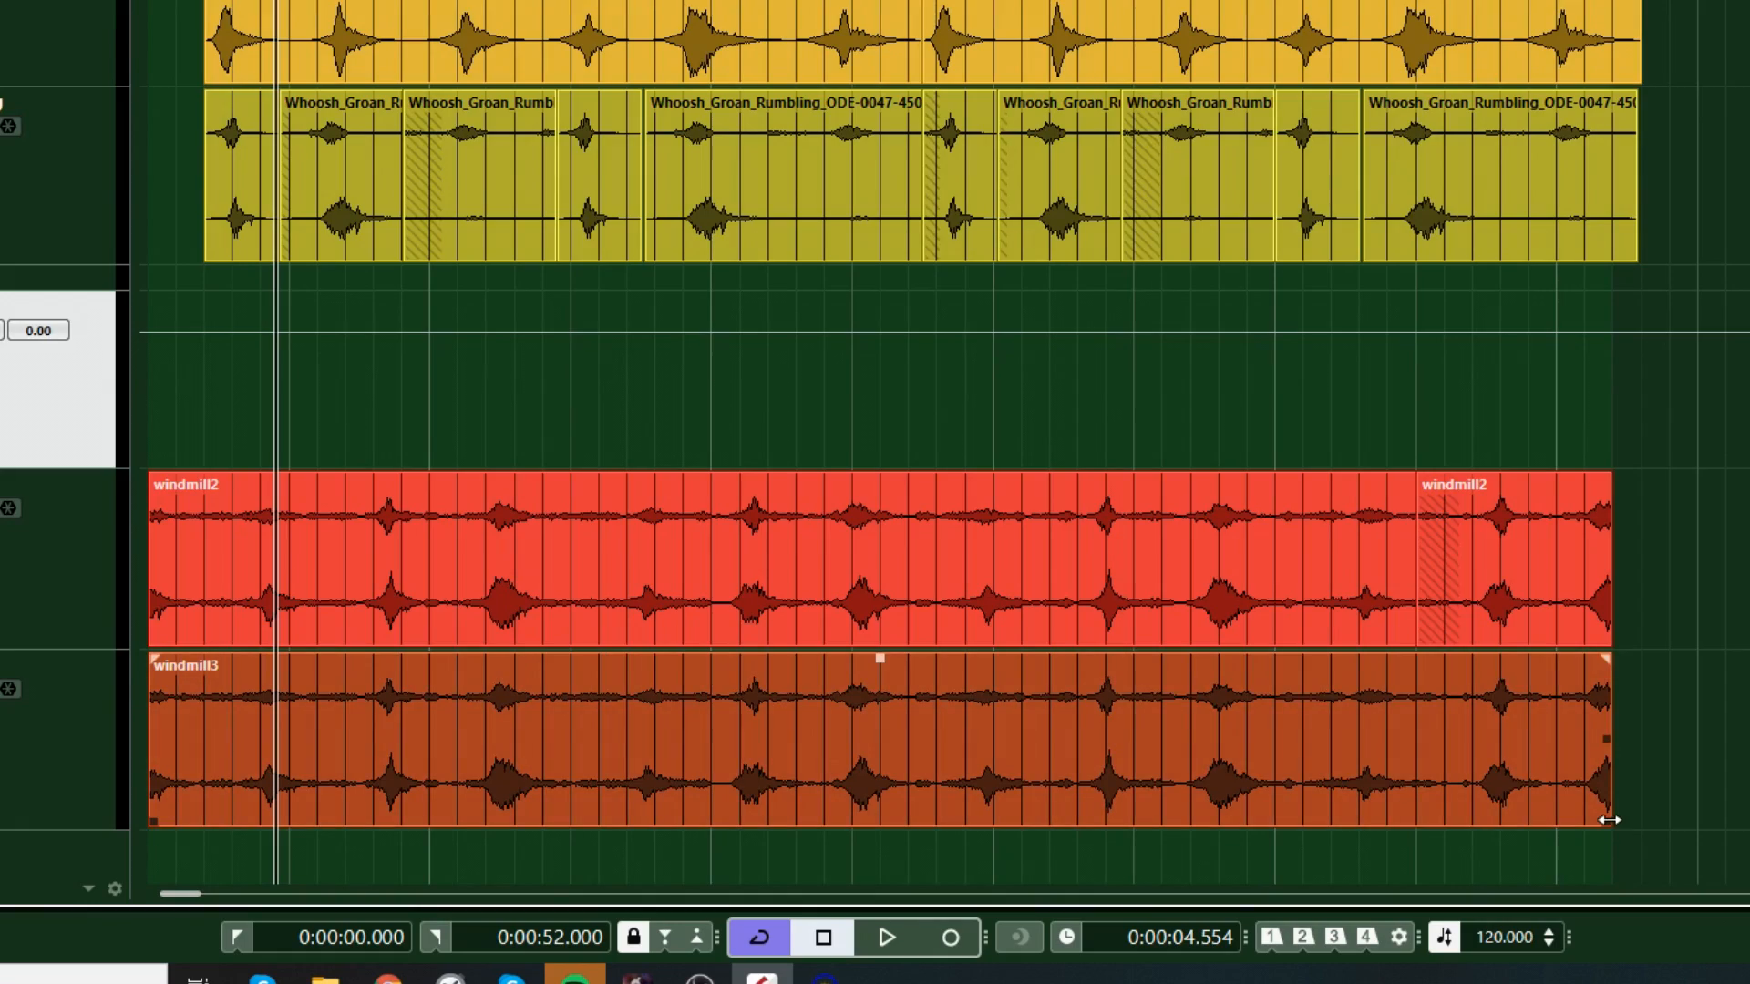
click(1468, 391)
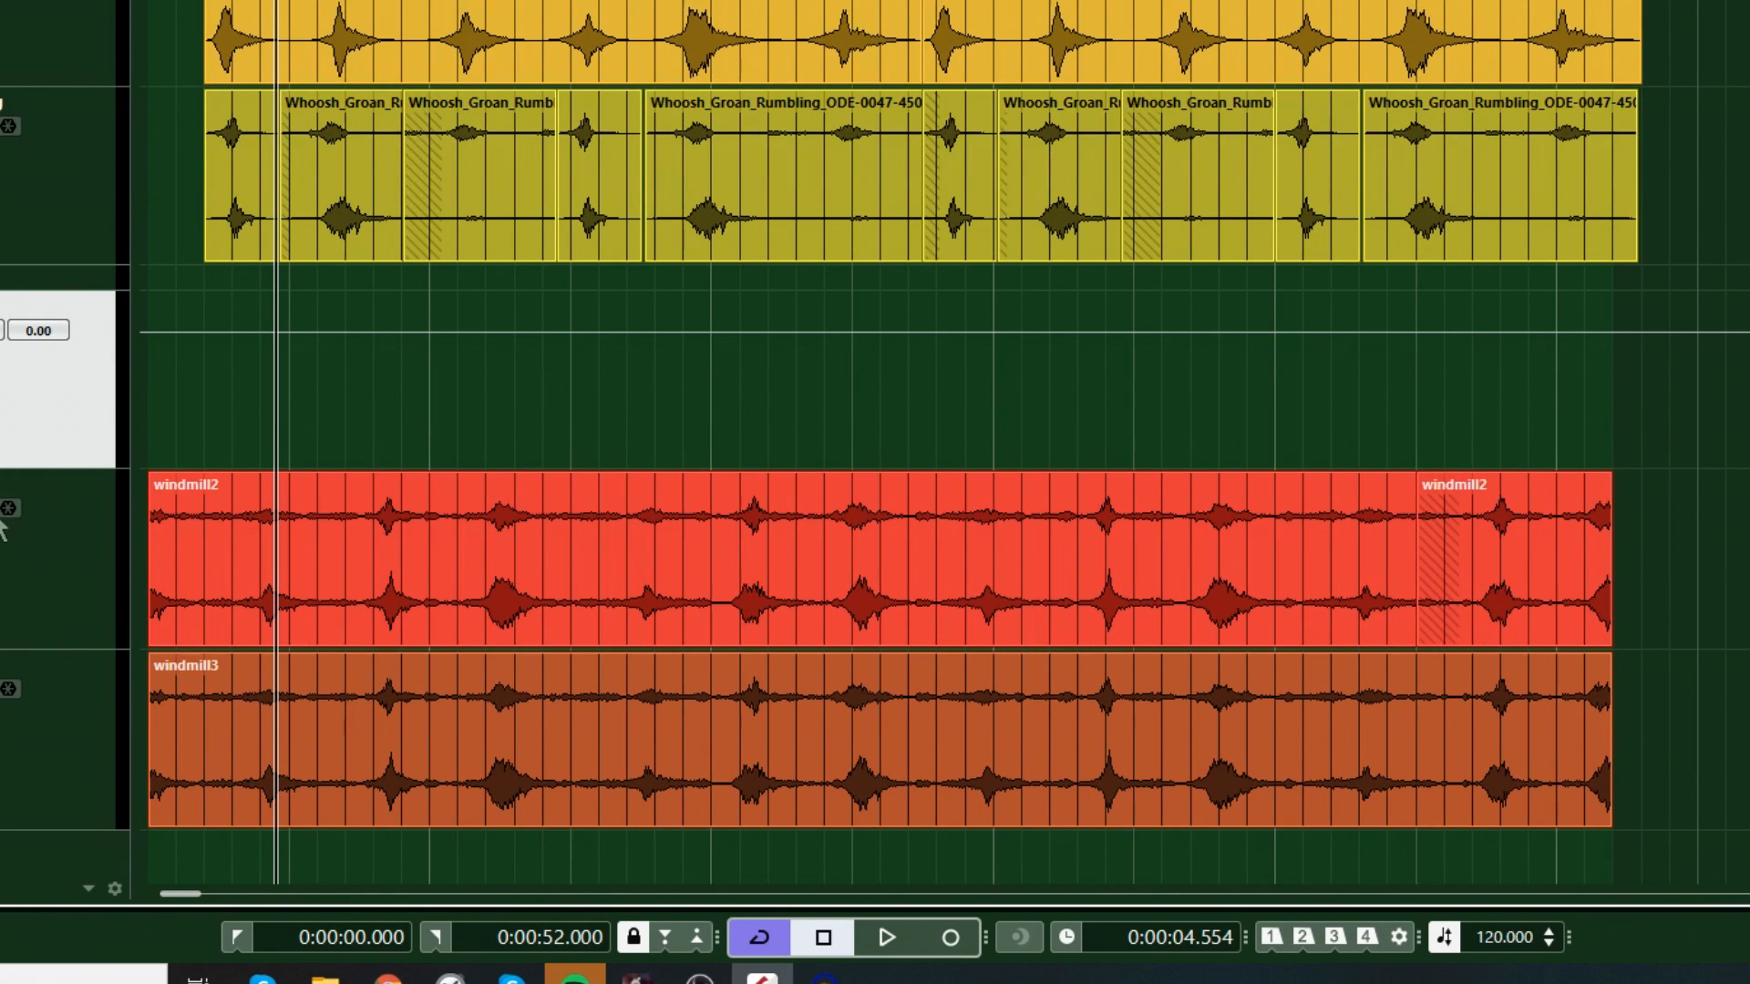
click(1611, 642)
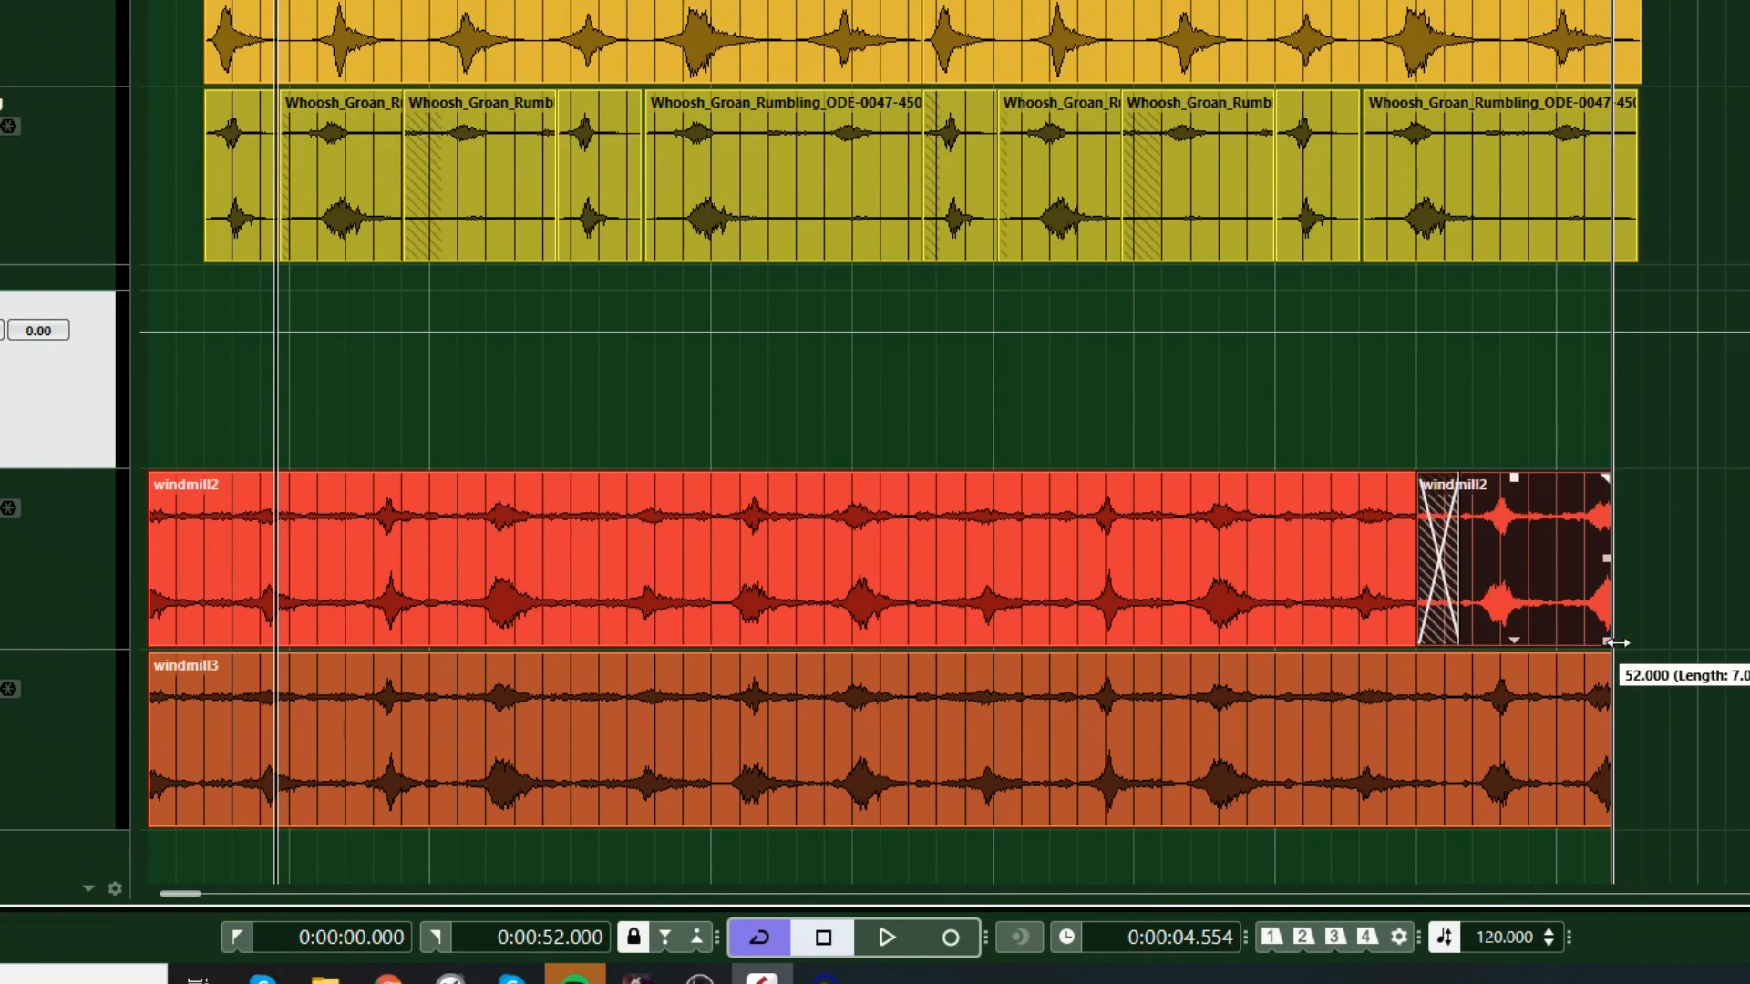
drag(1611, 642, 1669, 643)
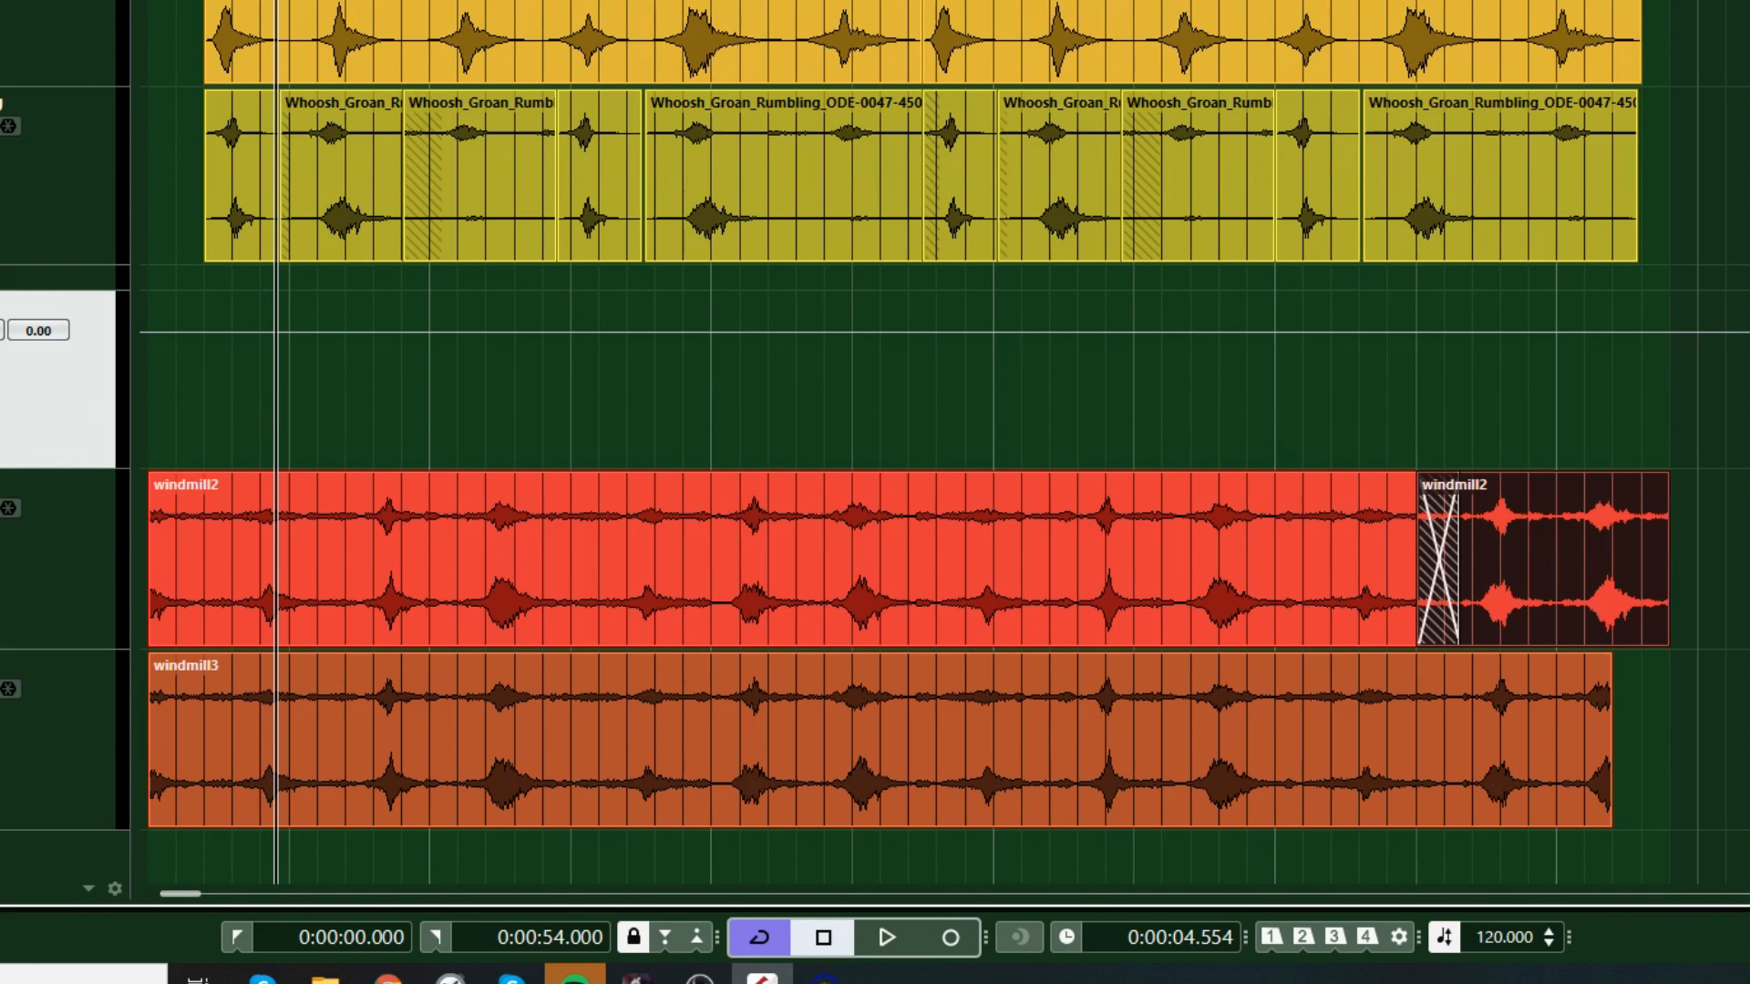
Step: Export the 54-second loop as the Wave mixdown windmill4 onto a new audio track and close the export dialog
click(0, 0)
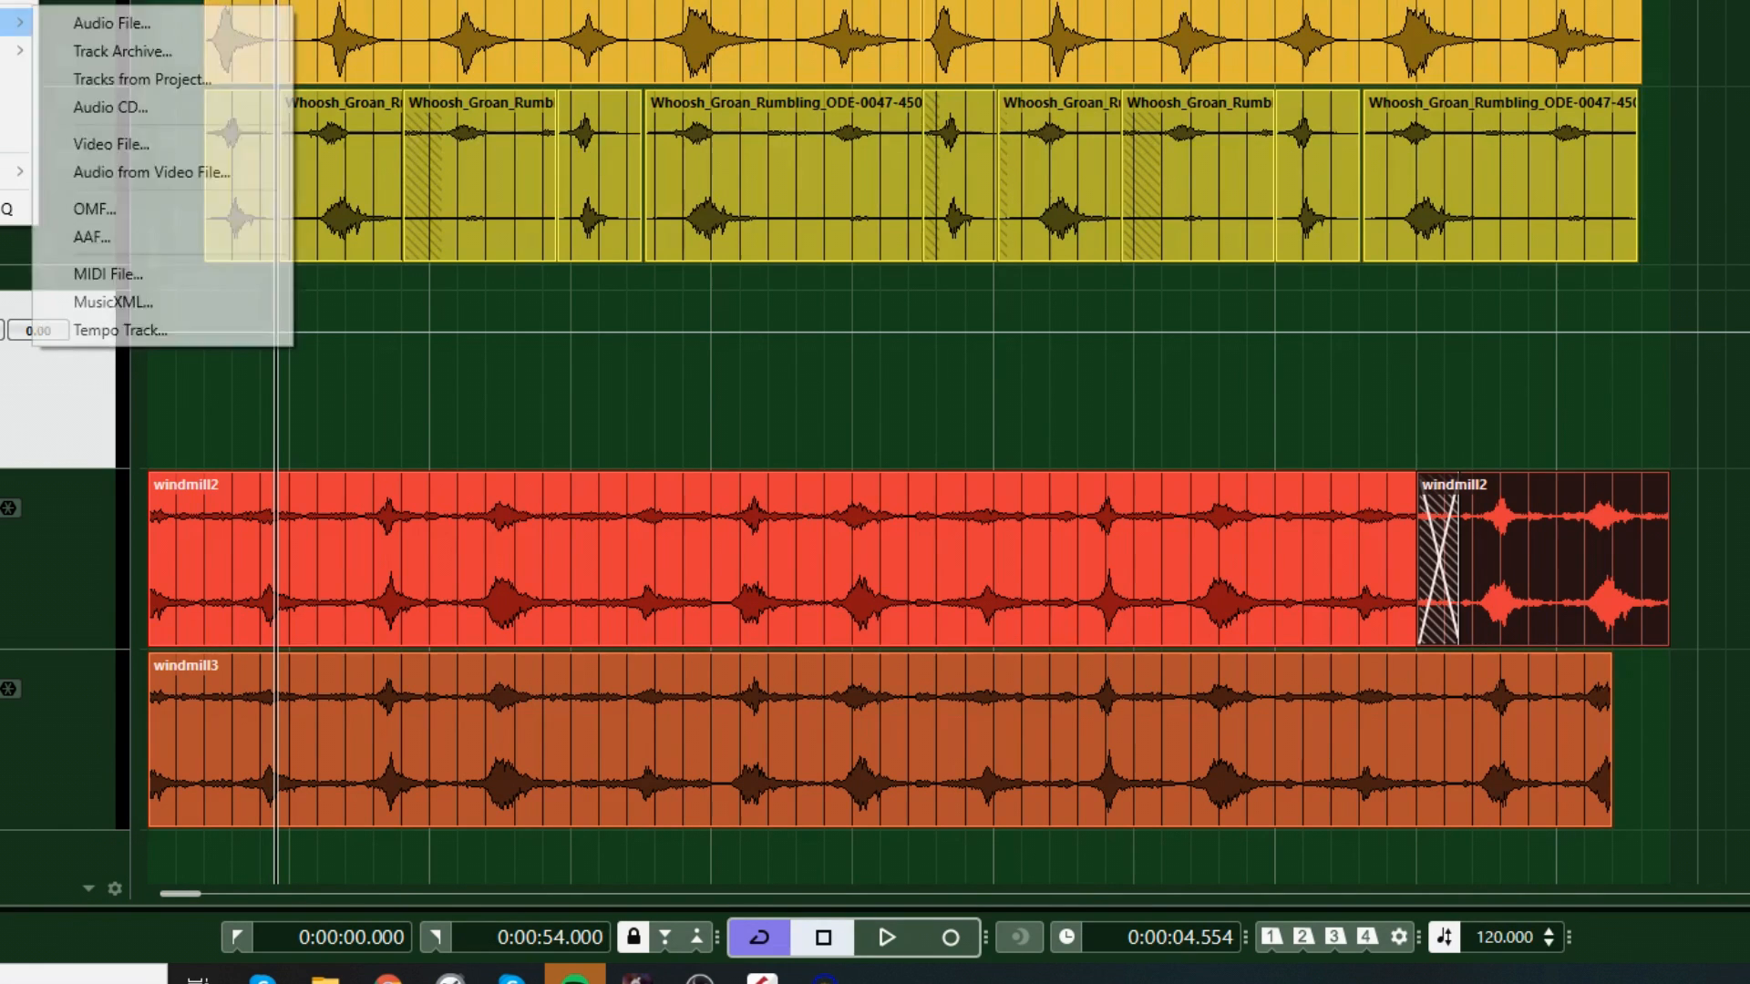
mouse_move(18, 50)
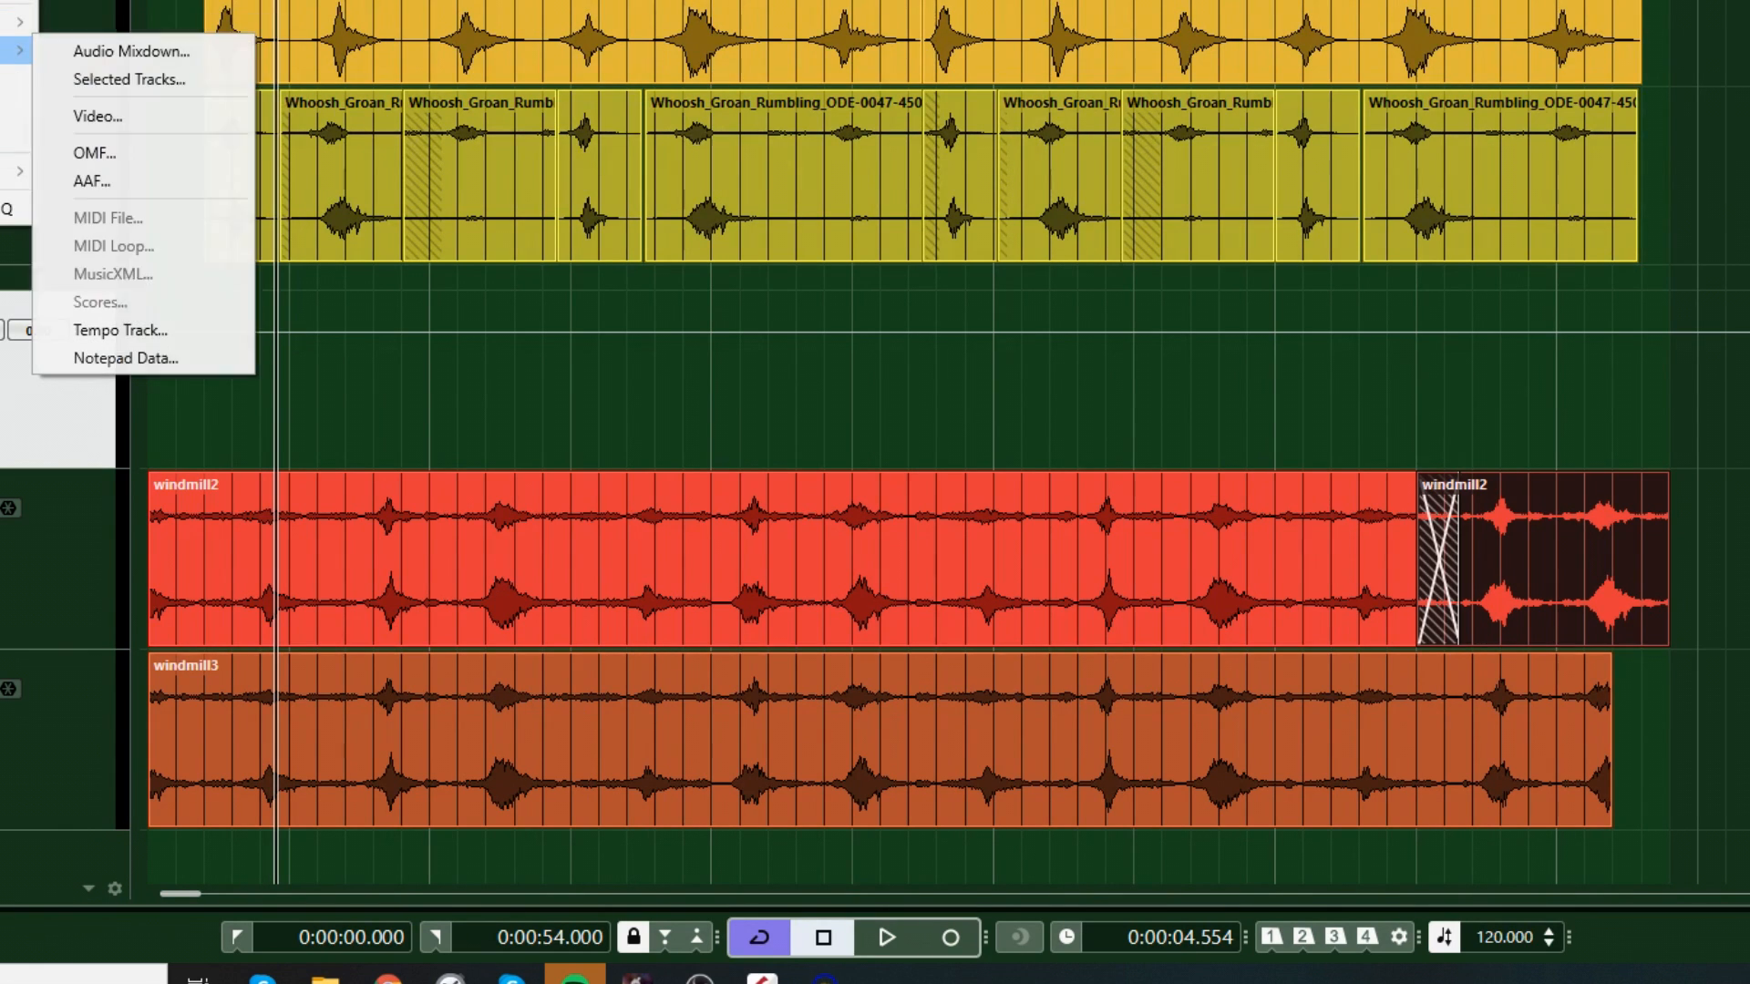
click(82, 47)
click(1246, 722)
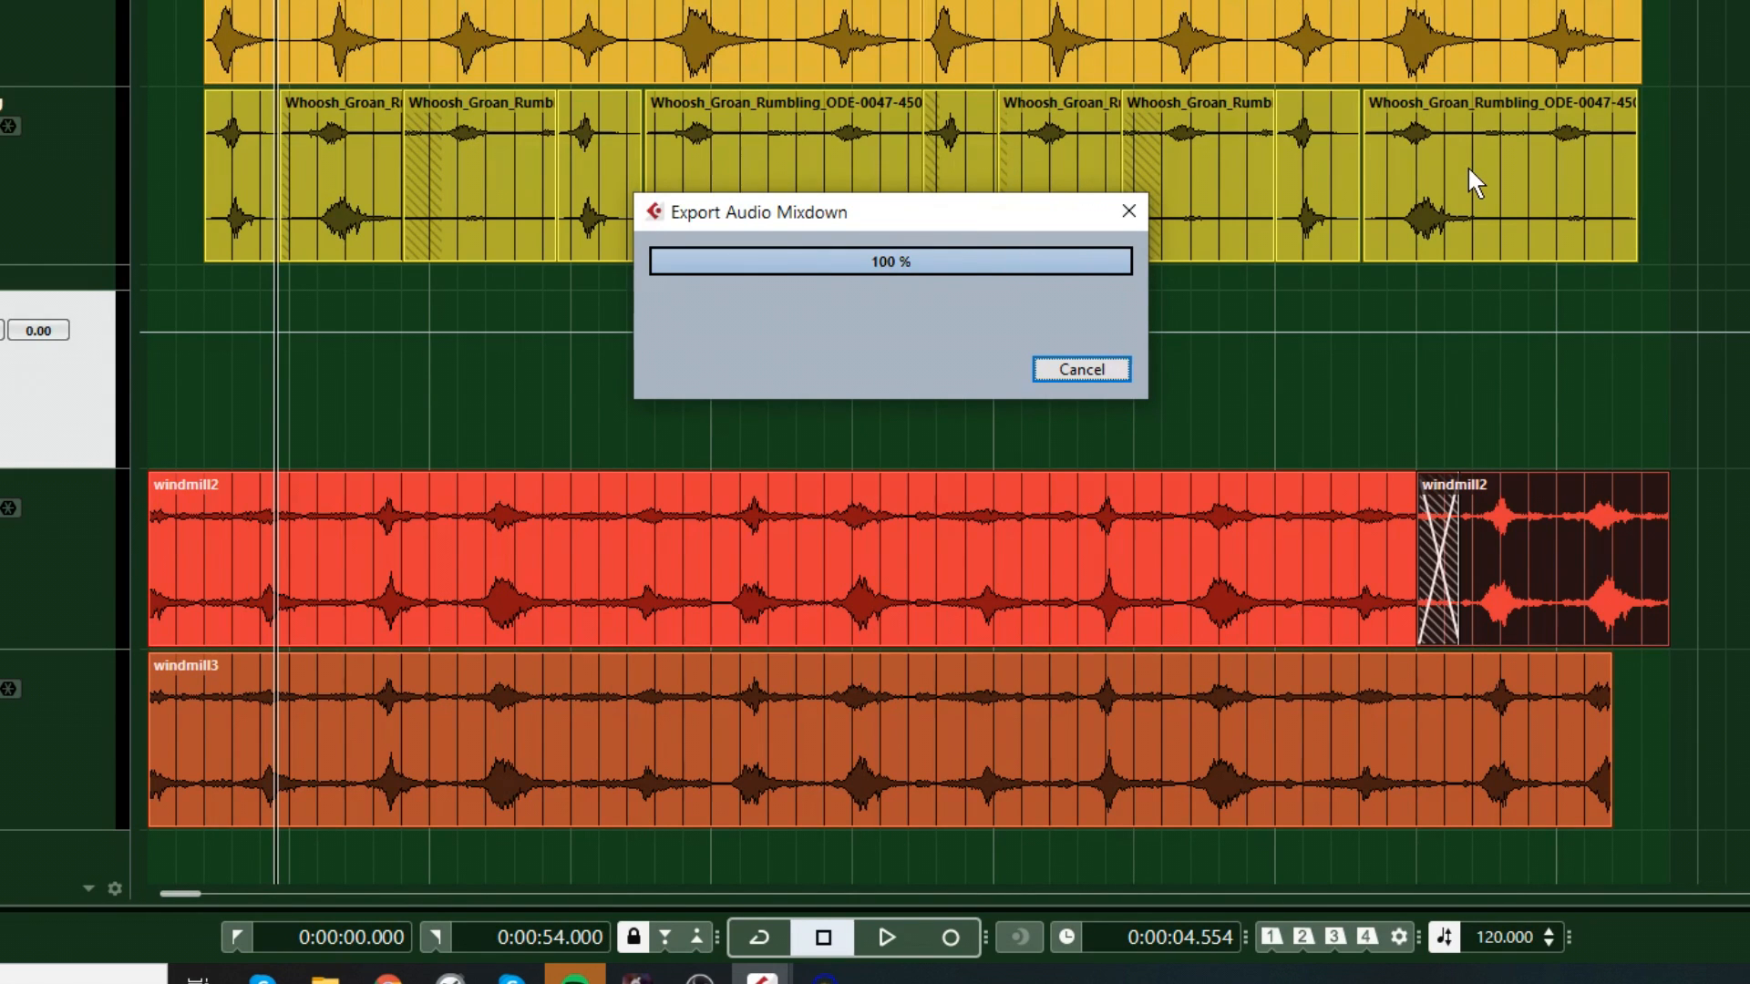
click(1100, 537)
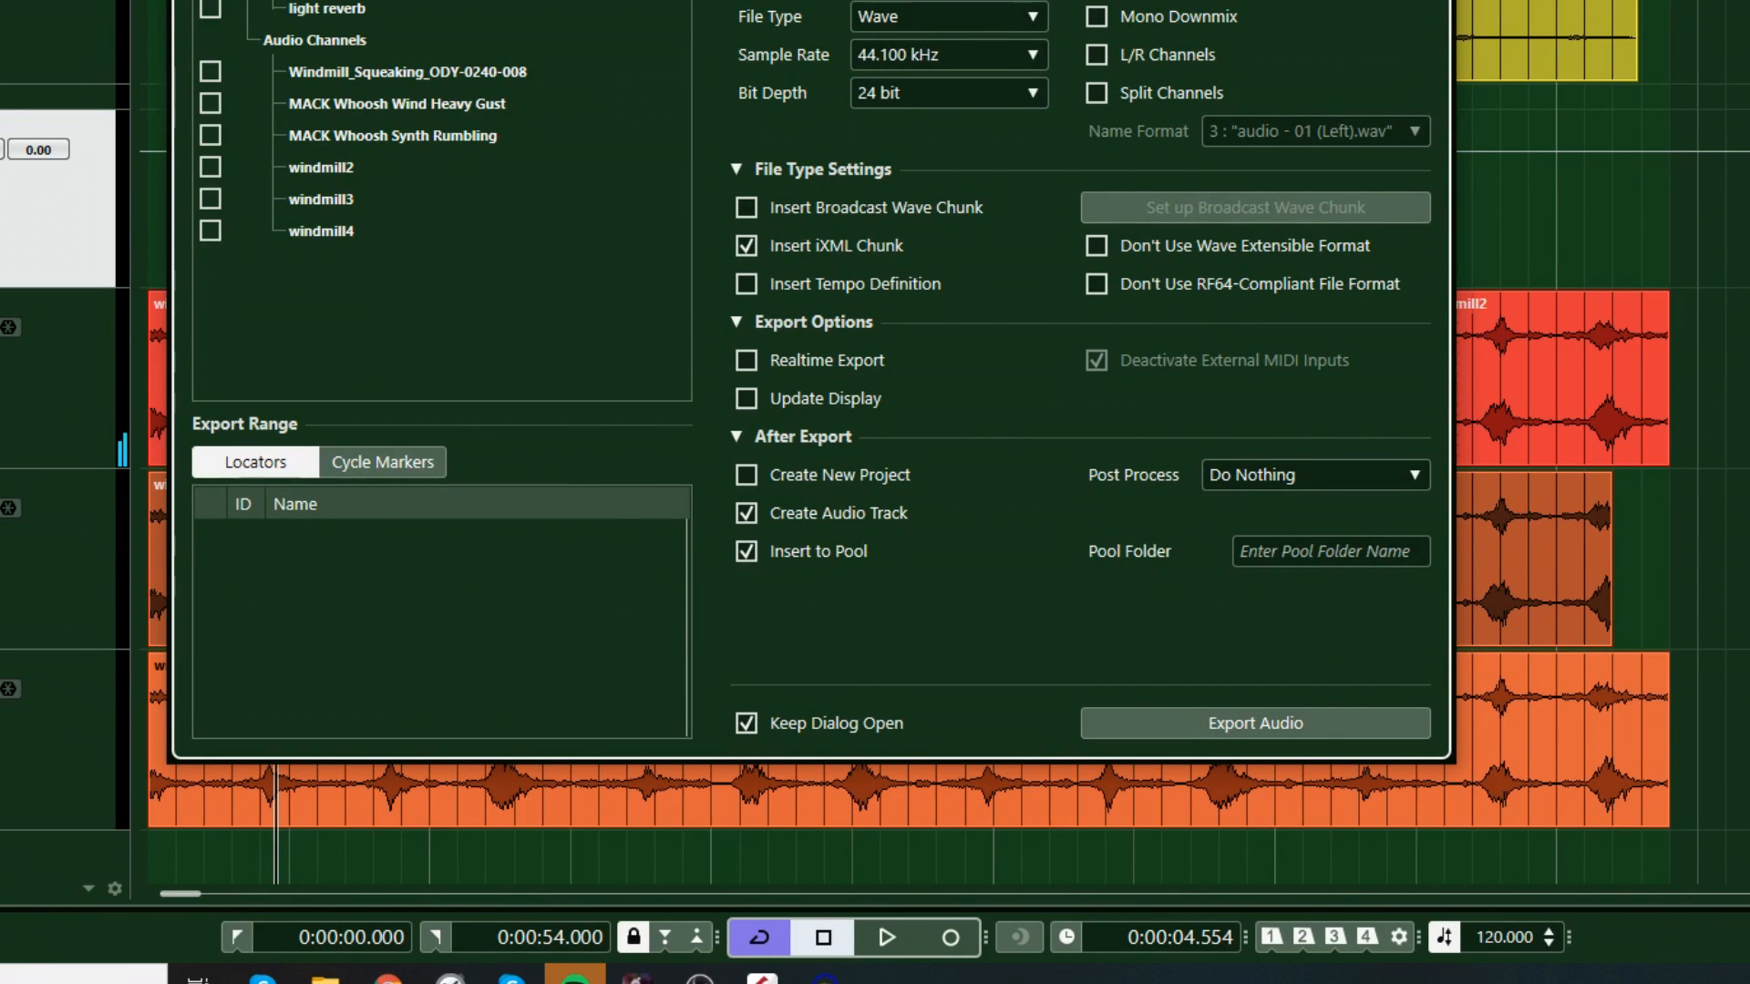
key(Escape)
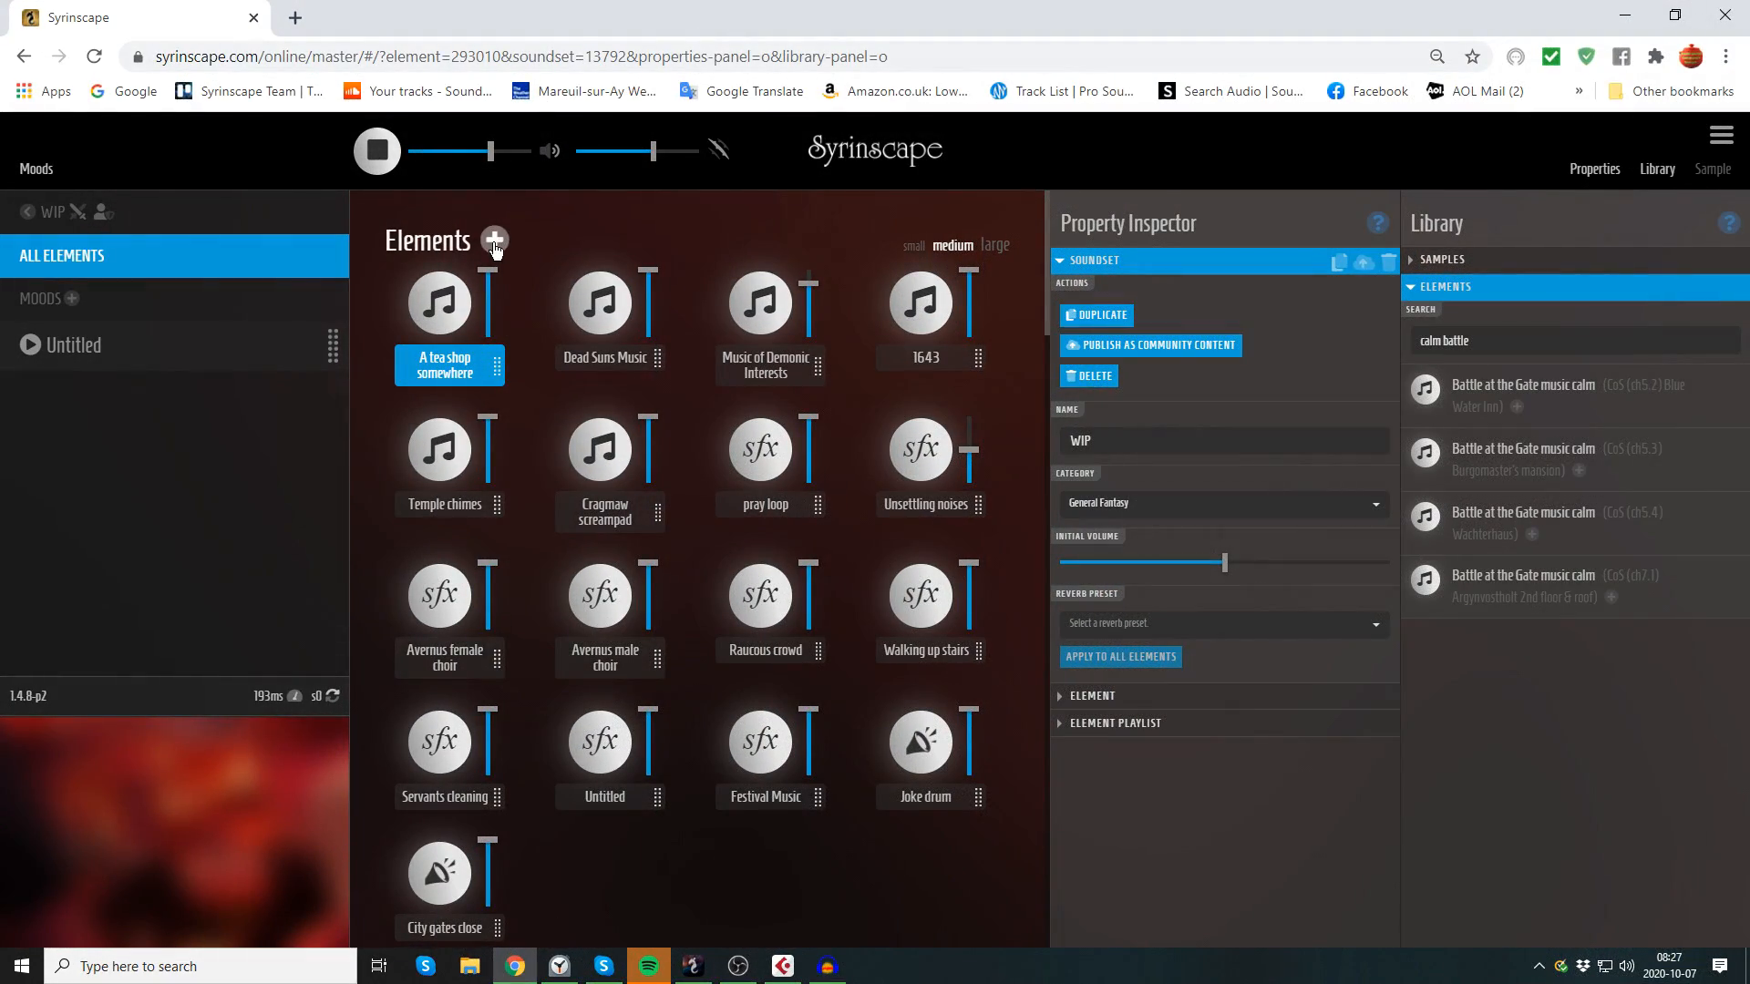
Step: In the Syrinscape soundset WIP, add a new sound effect element and name it windmill
click(494, 241)
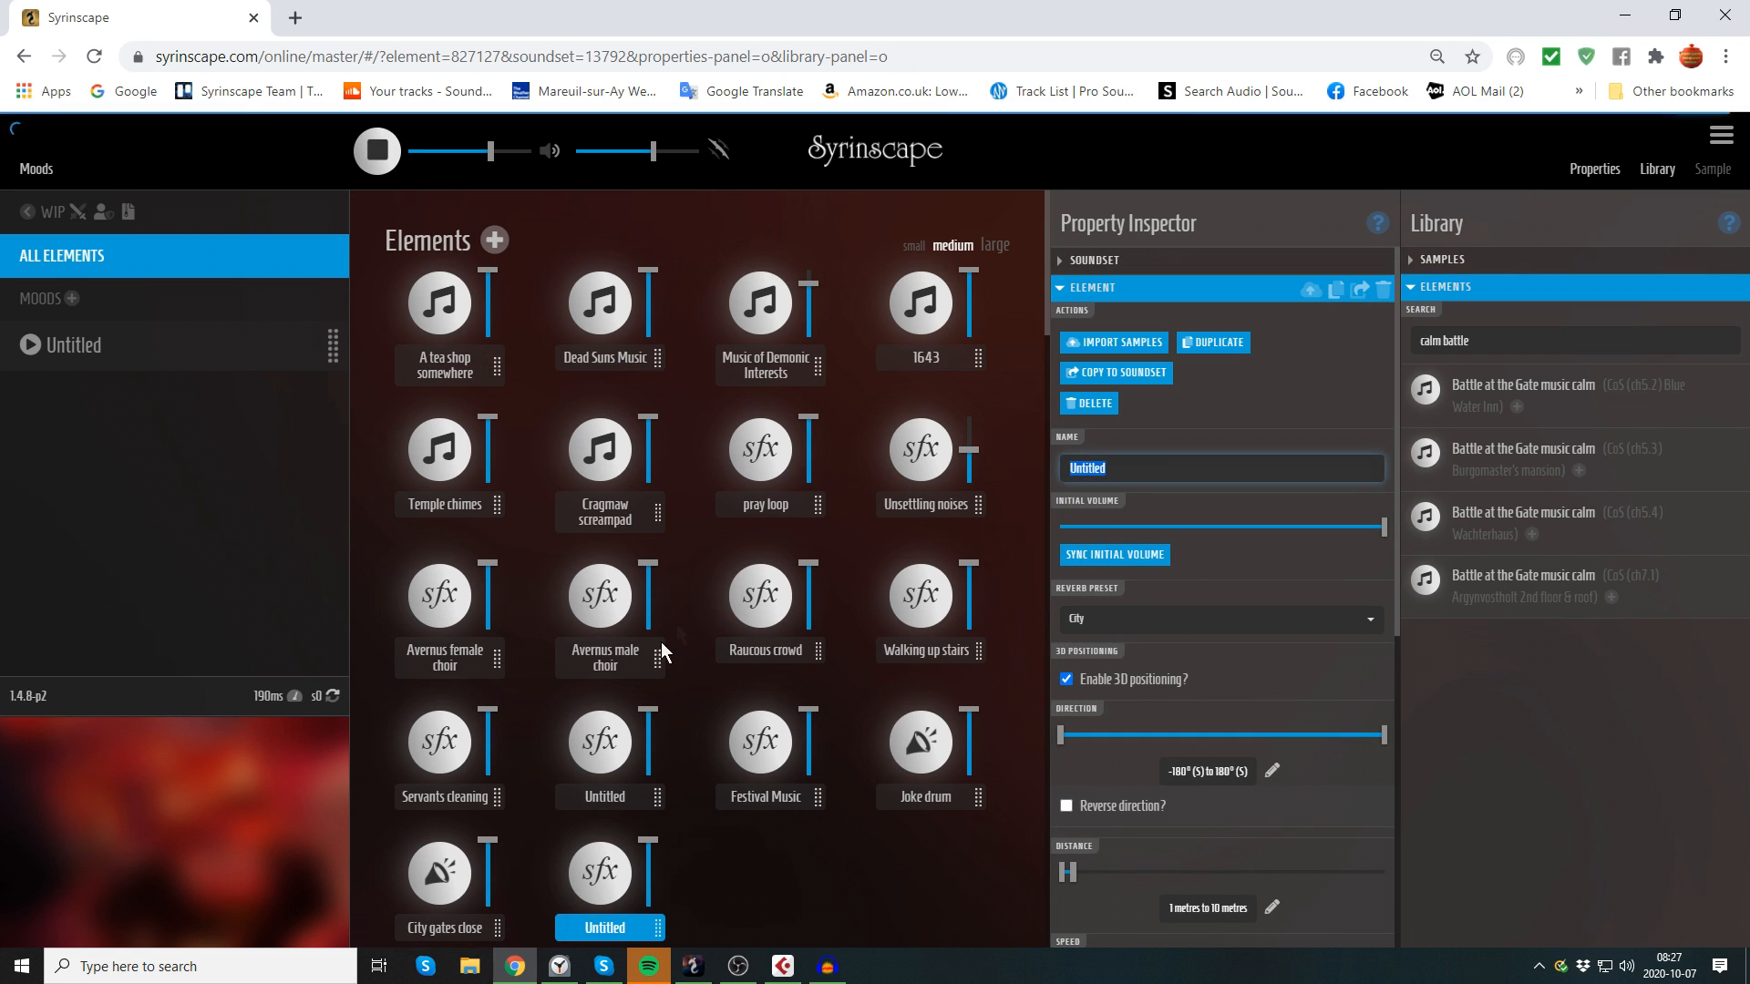
drag(1120, 476, 1074, 479)
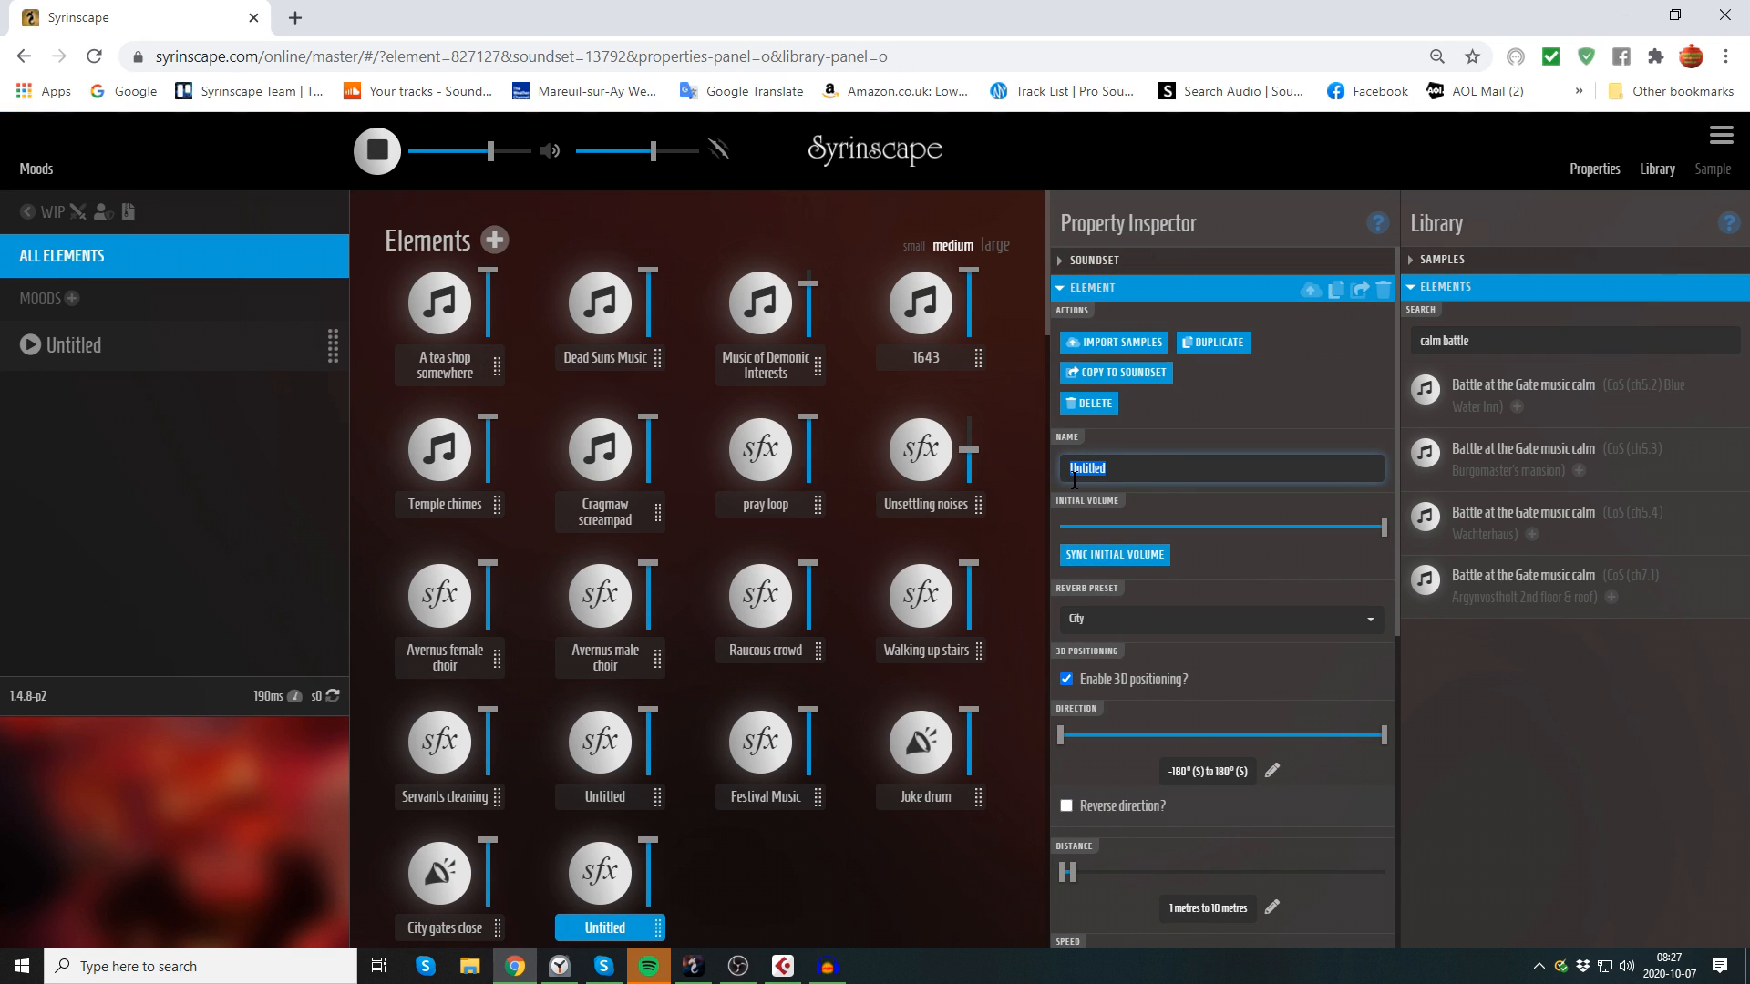
text(windmill)
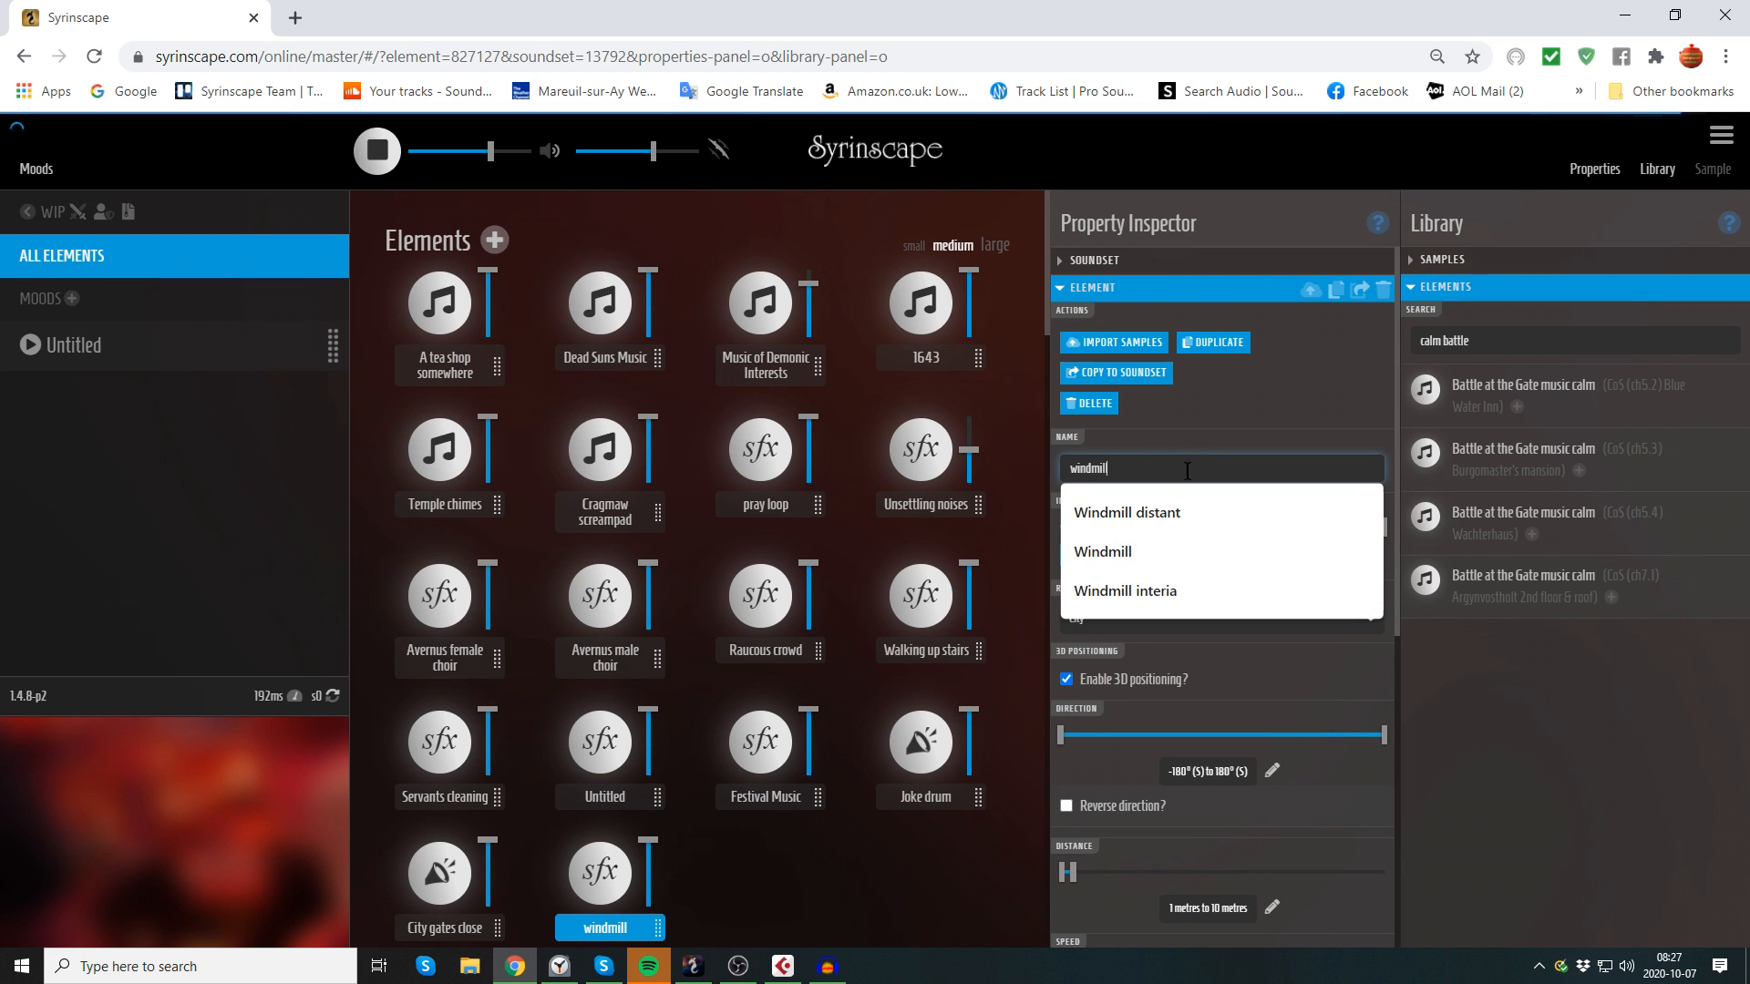
click(1211, 433)
Step: Import windmill4.wav from the effects 7 folder into the windmill element, with the default licence Created by Uploader
click(1097, 342)
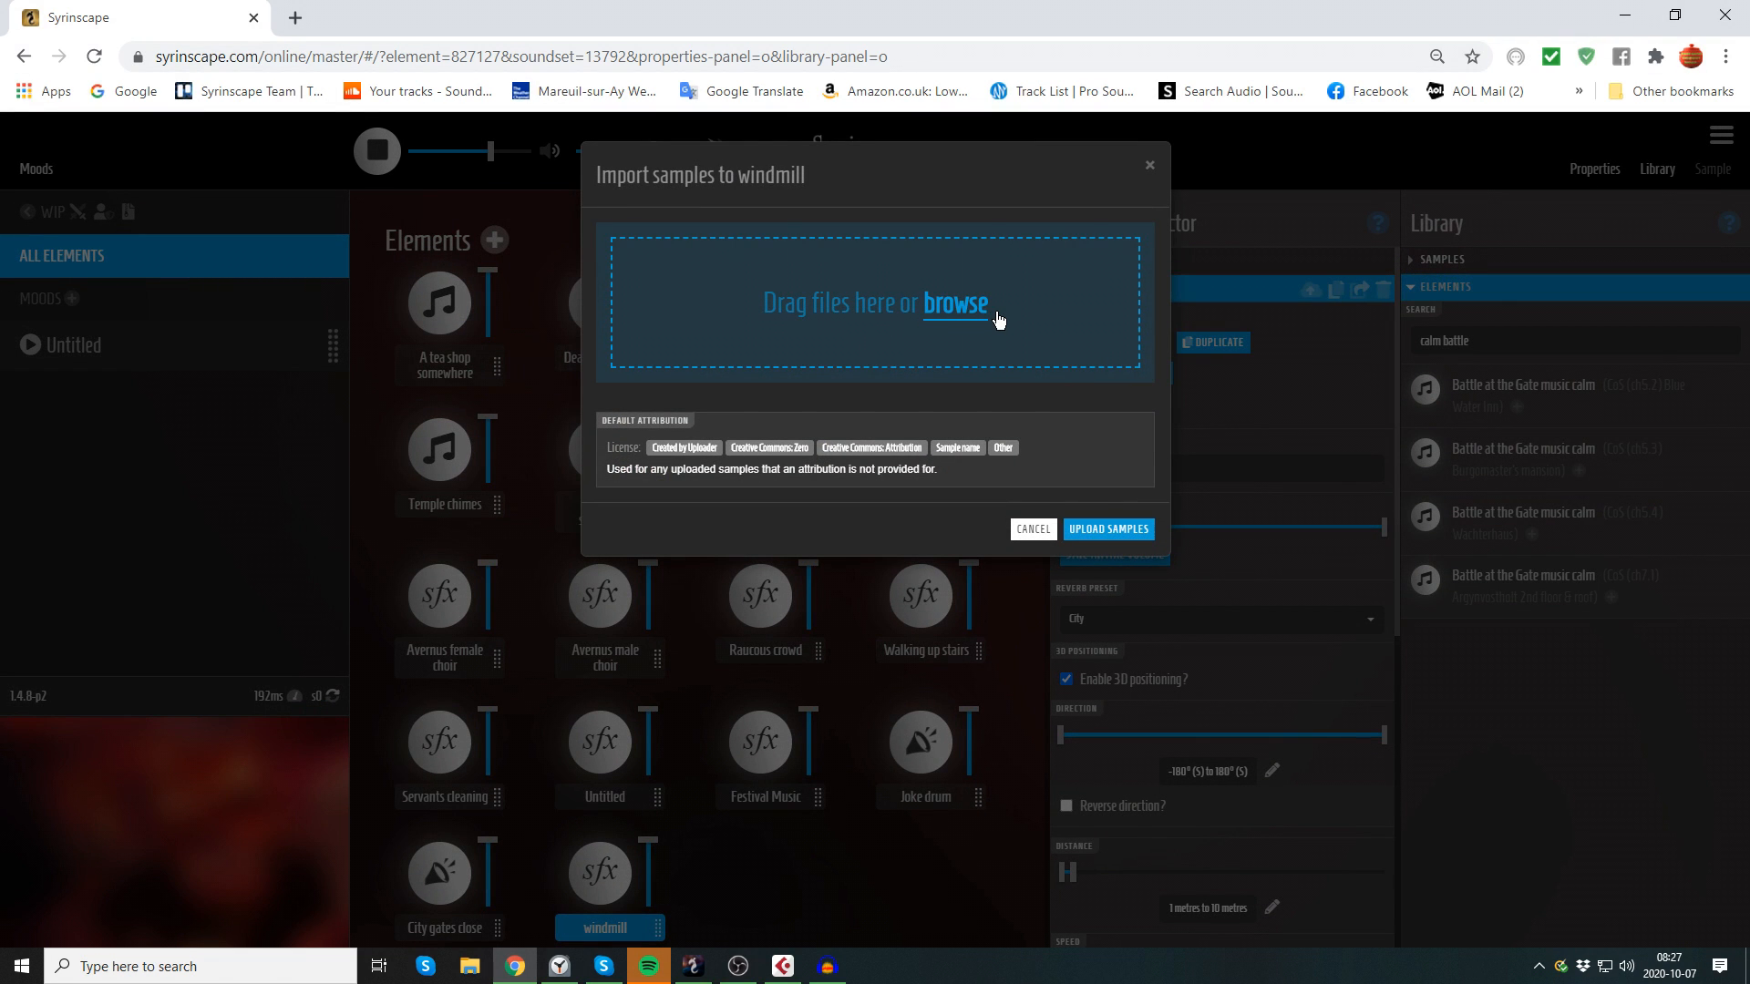
click(999, 319)
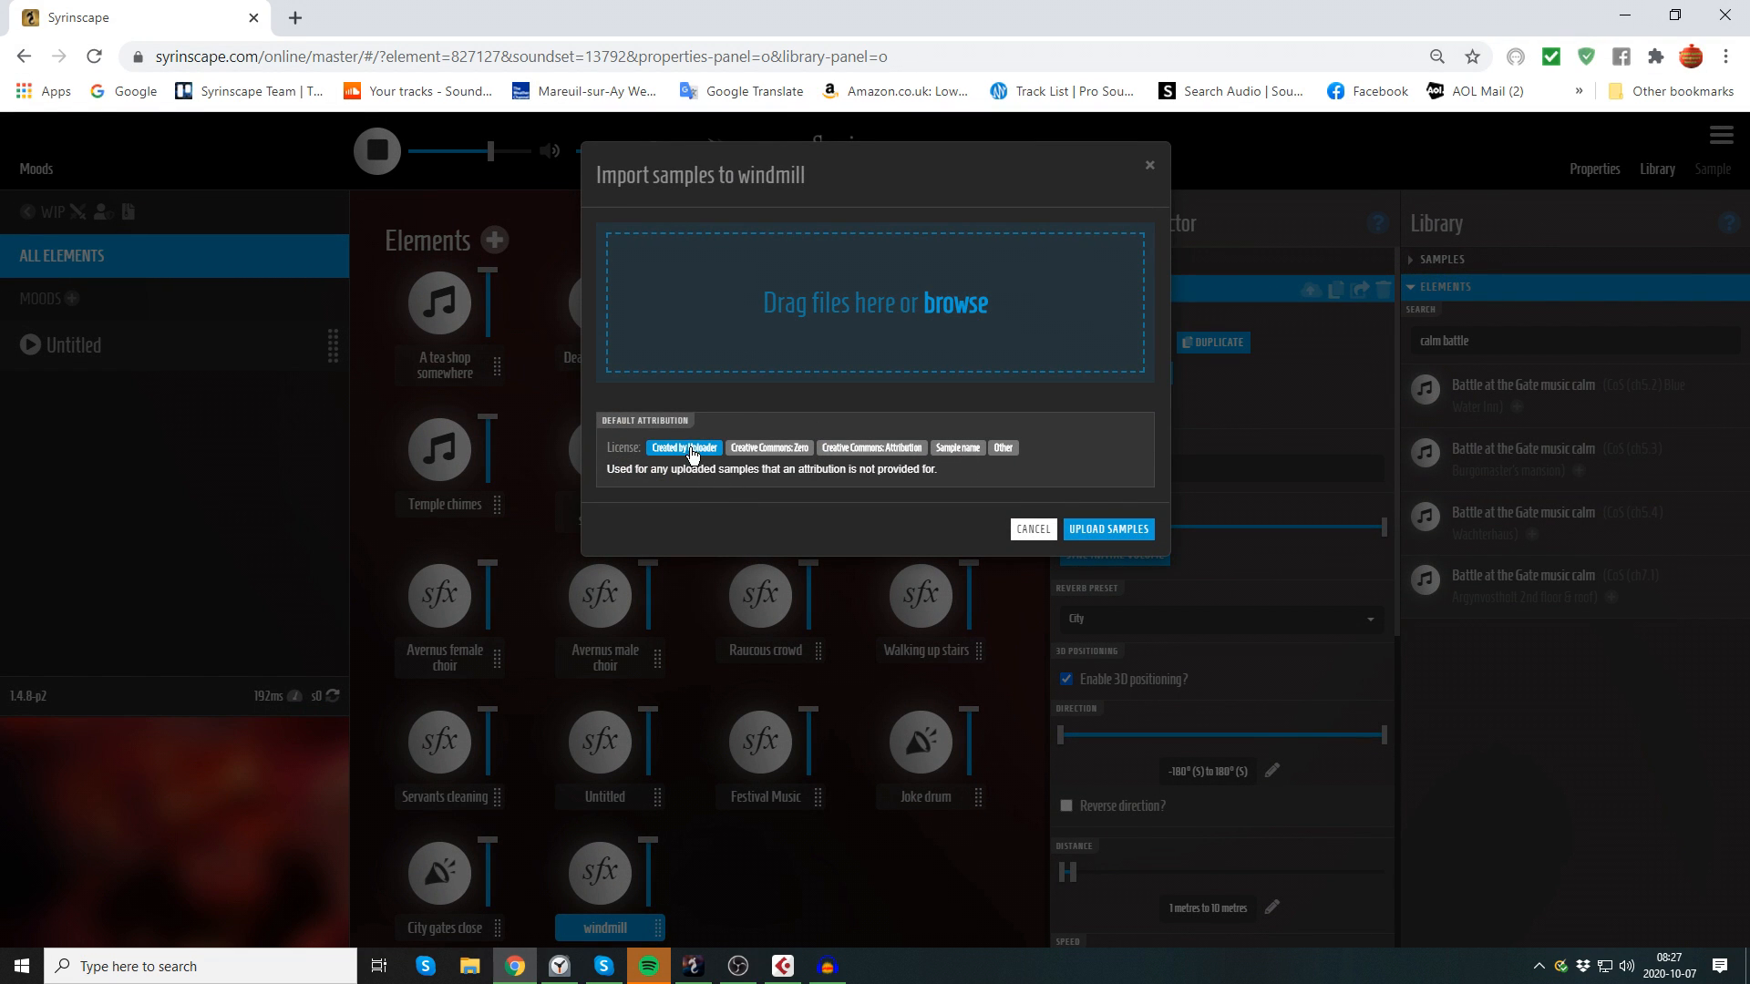
click(988, 320)
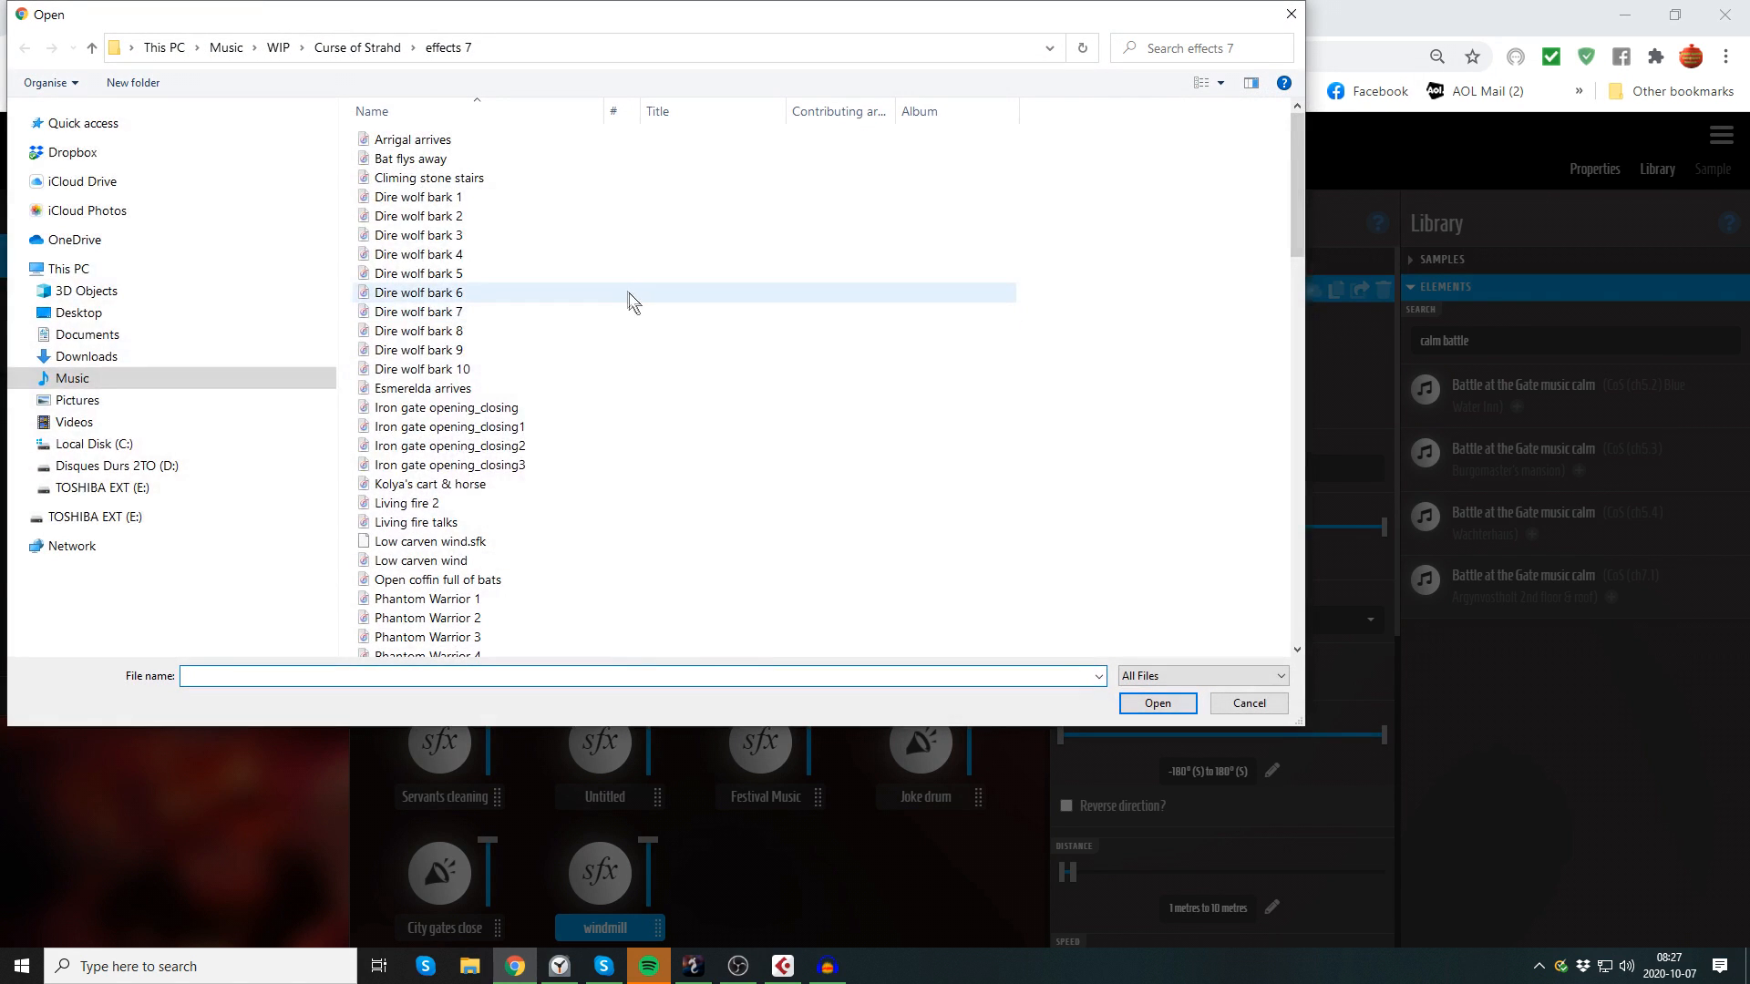
scroll(631, 300, down, 20)
scroll(627, 291, down, 3)
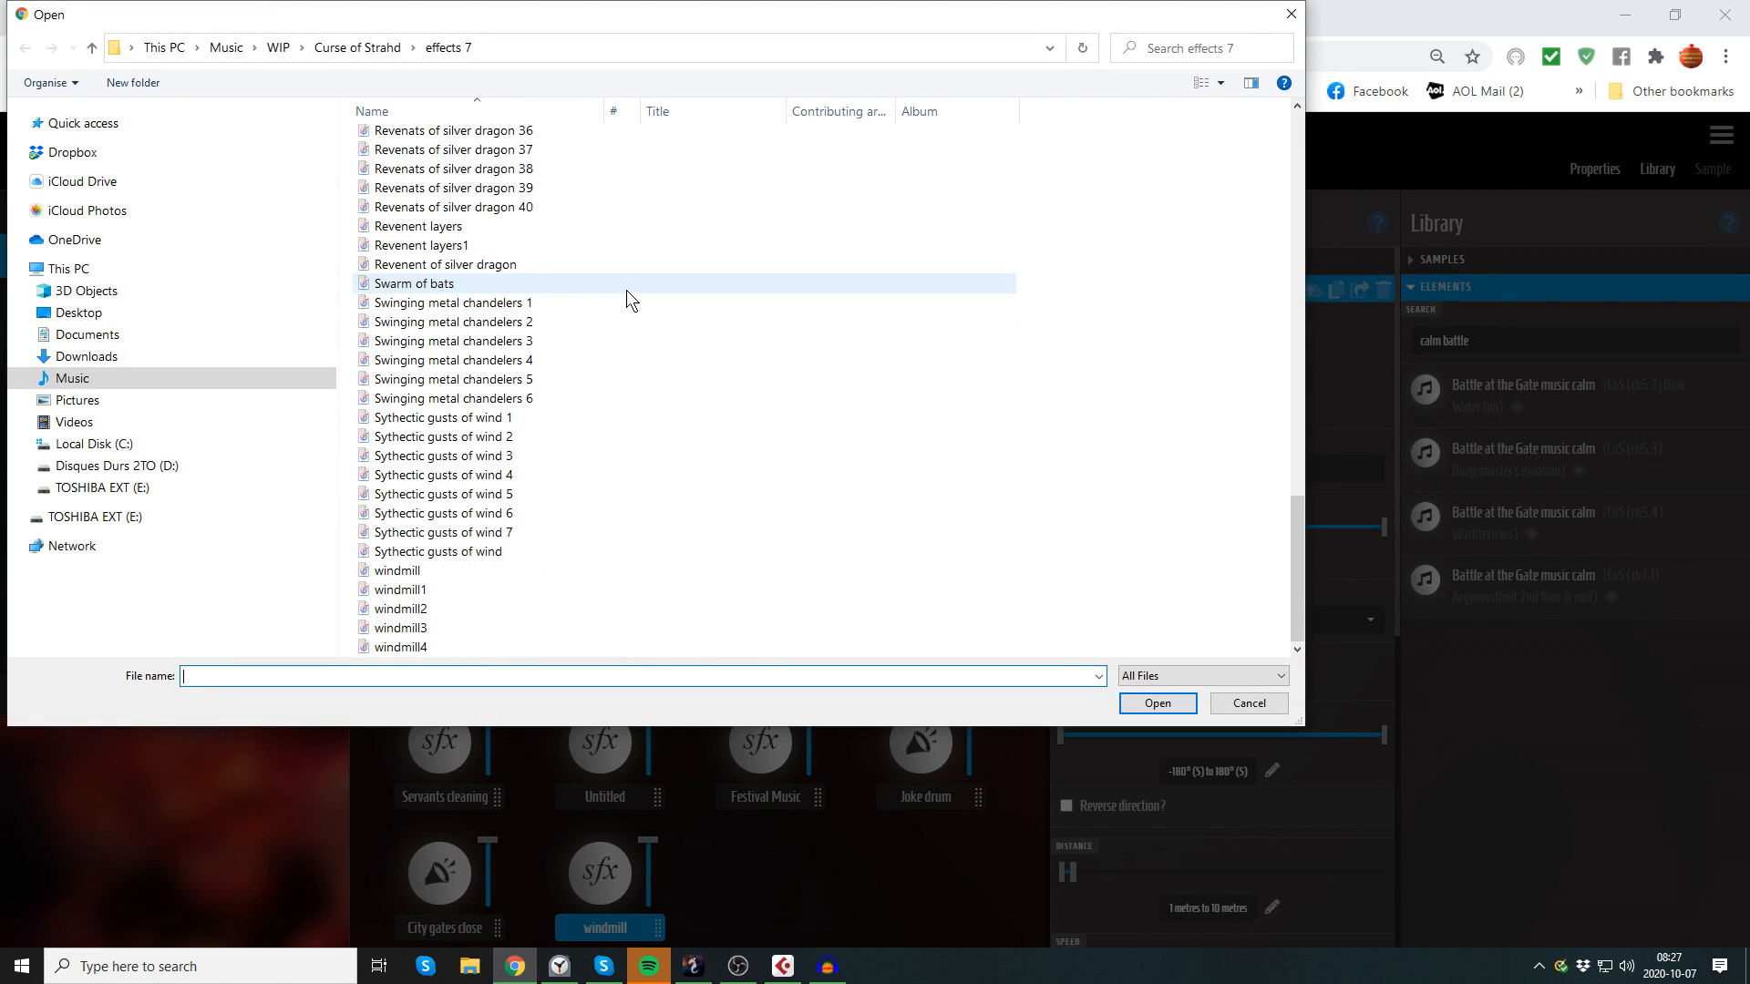
click(490, 647)
click(1159, 703)
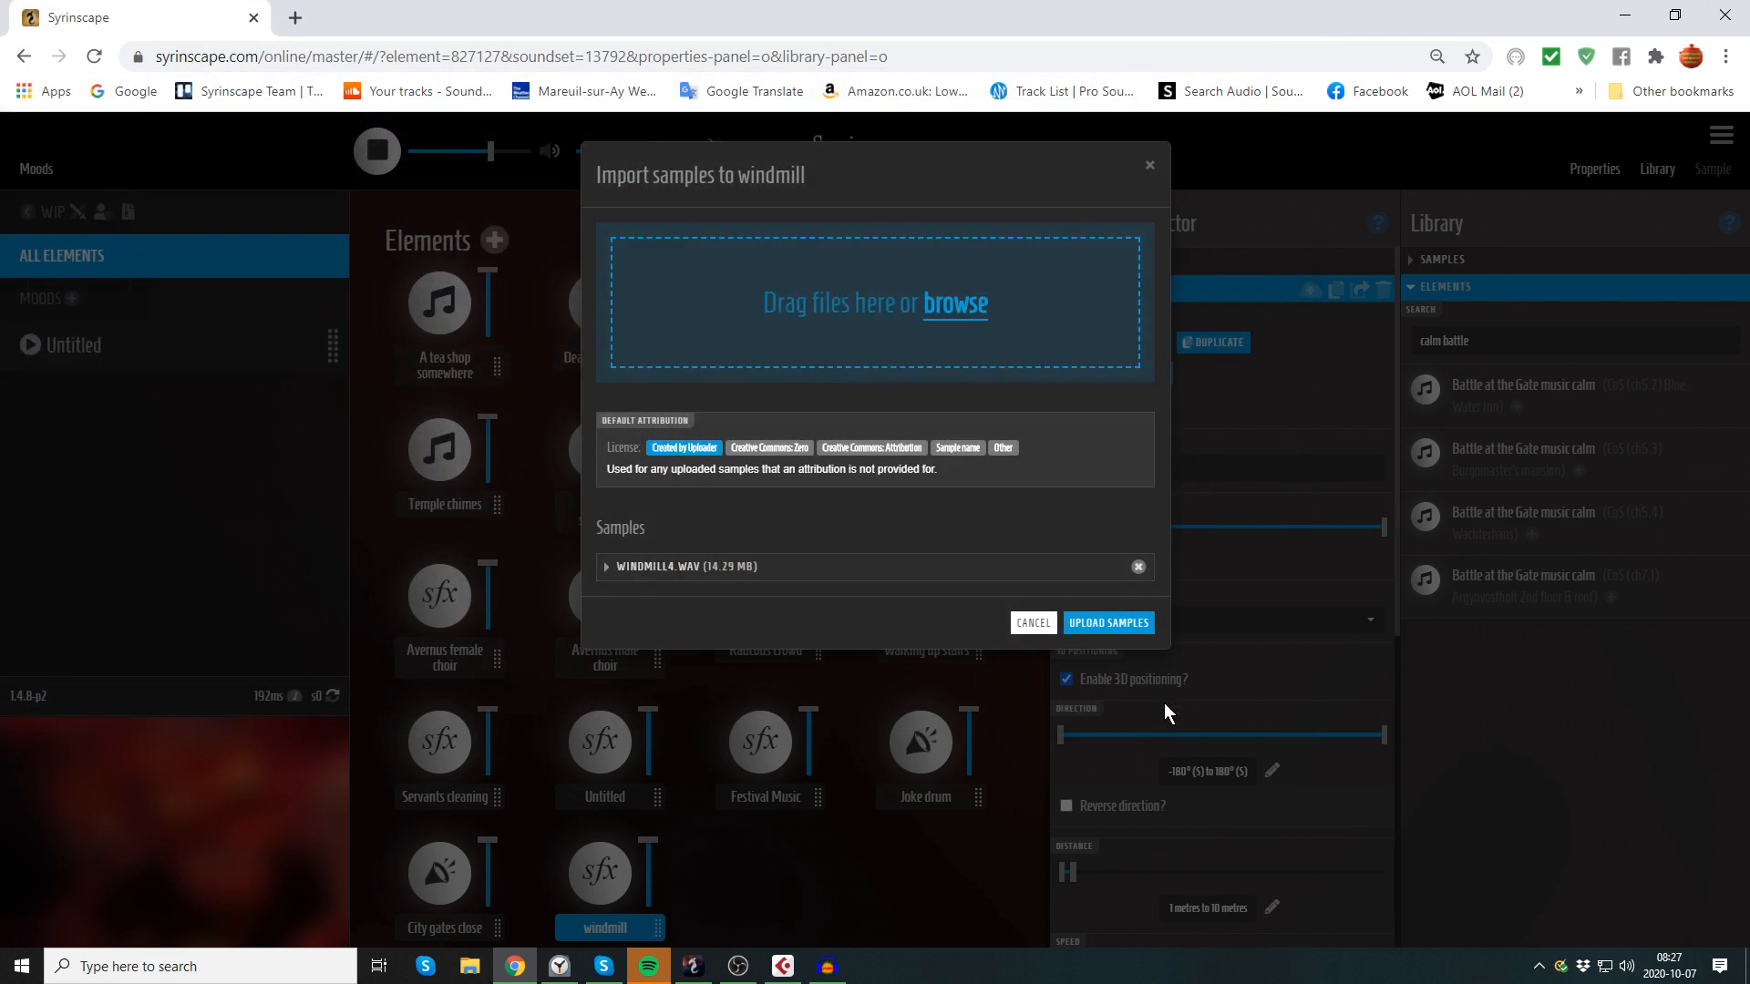
click(1086, 622)
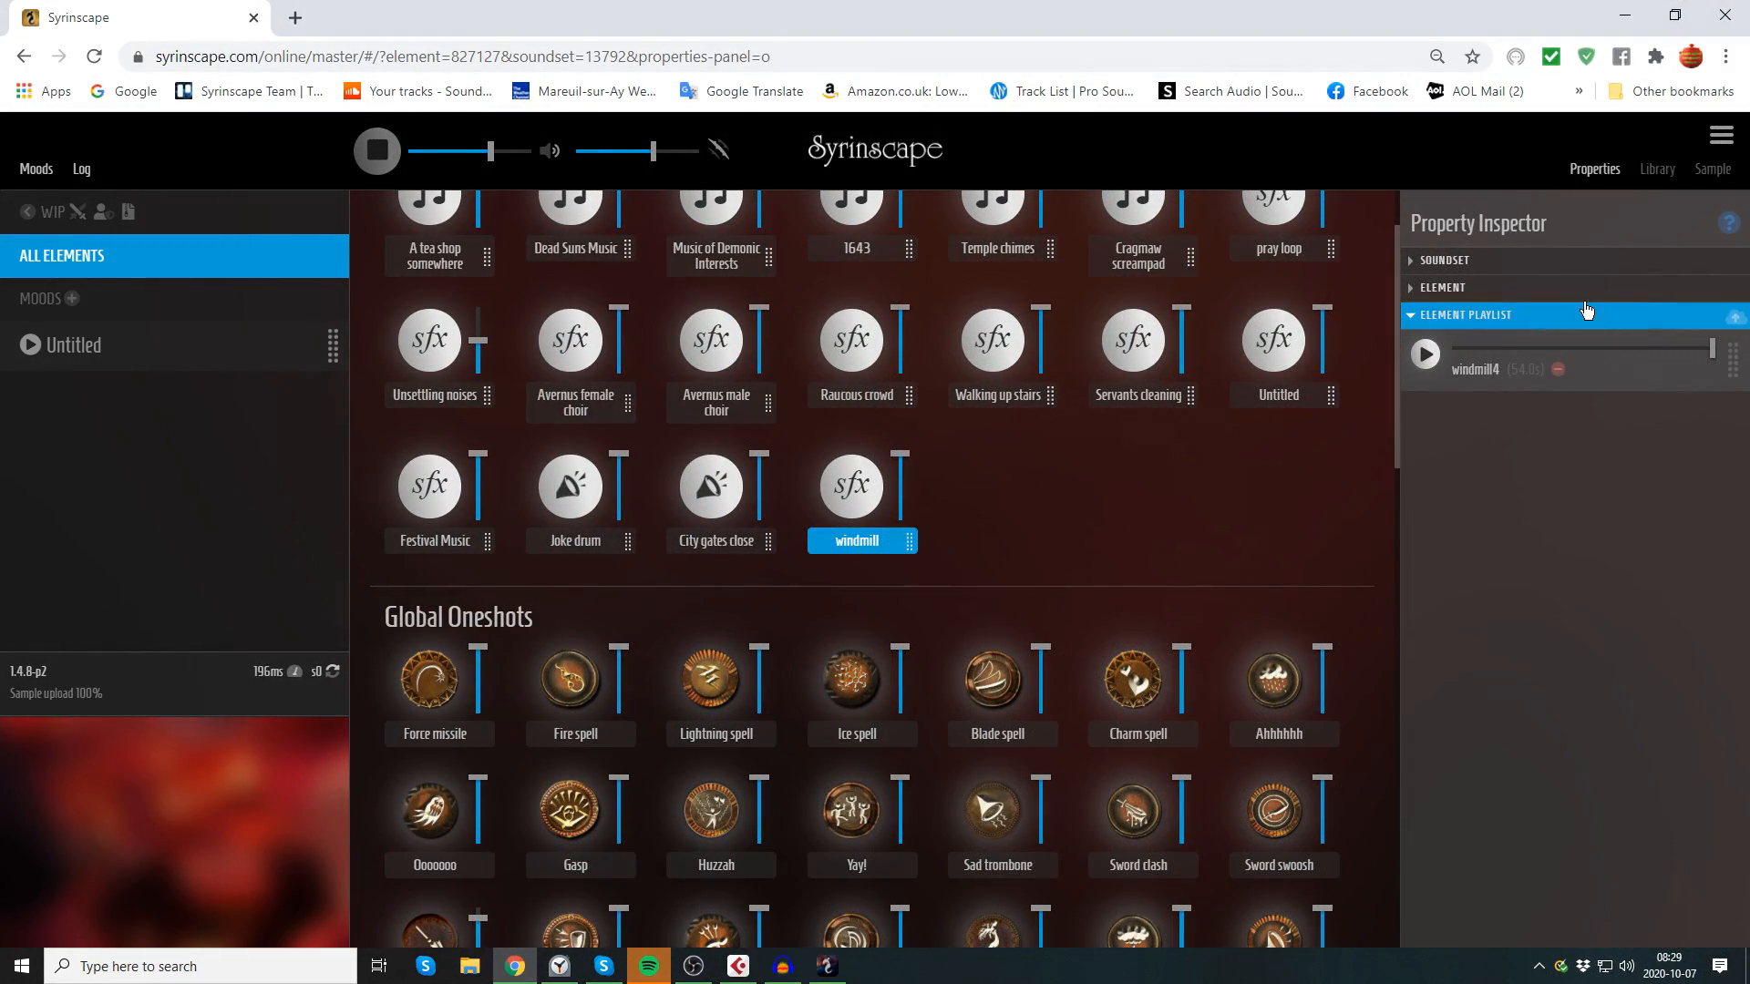
Step: Turn on sample crossfading in the windmill element's properties
click(1566, 290)
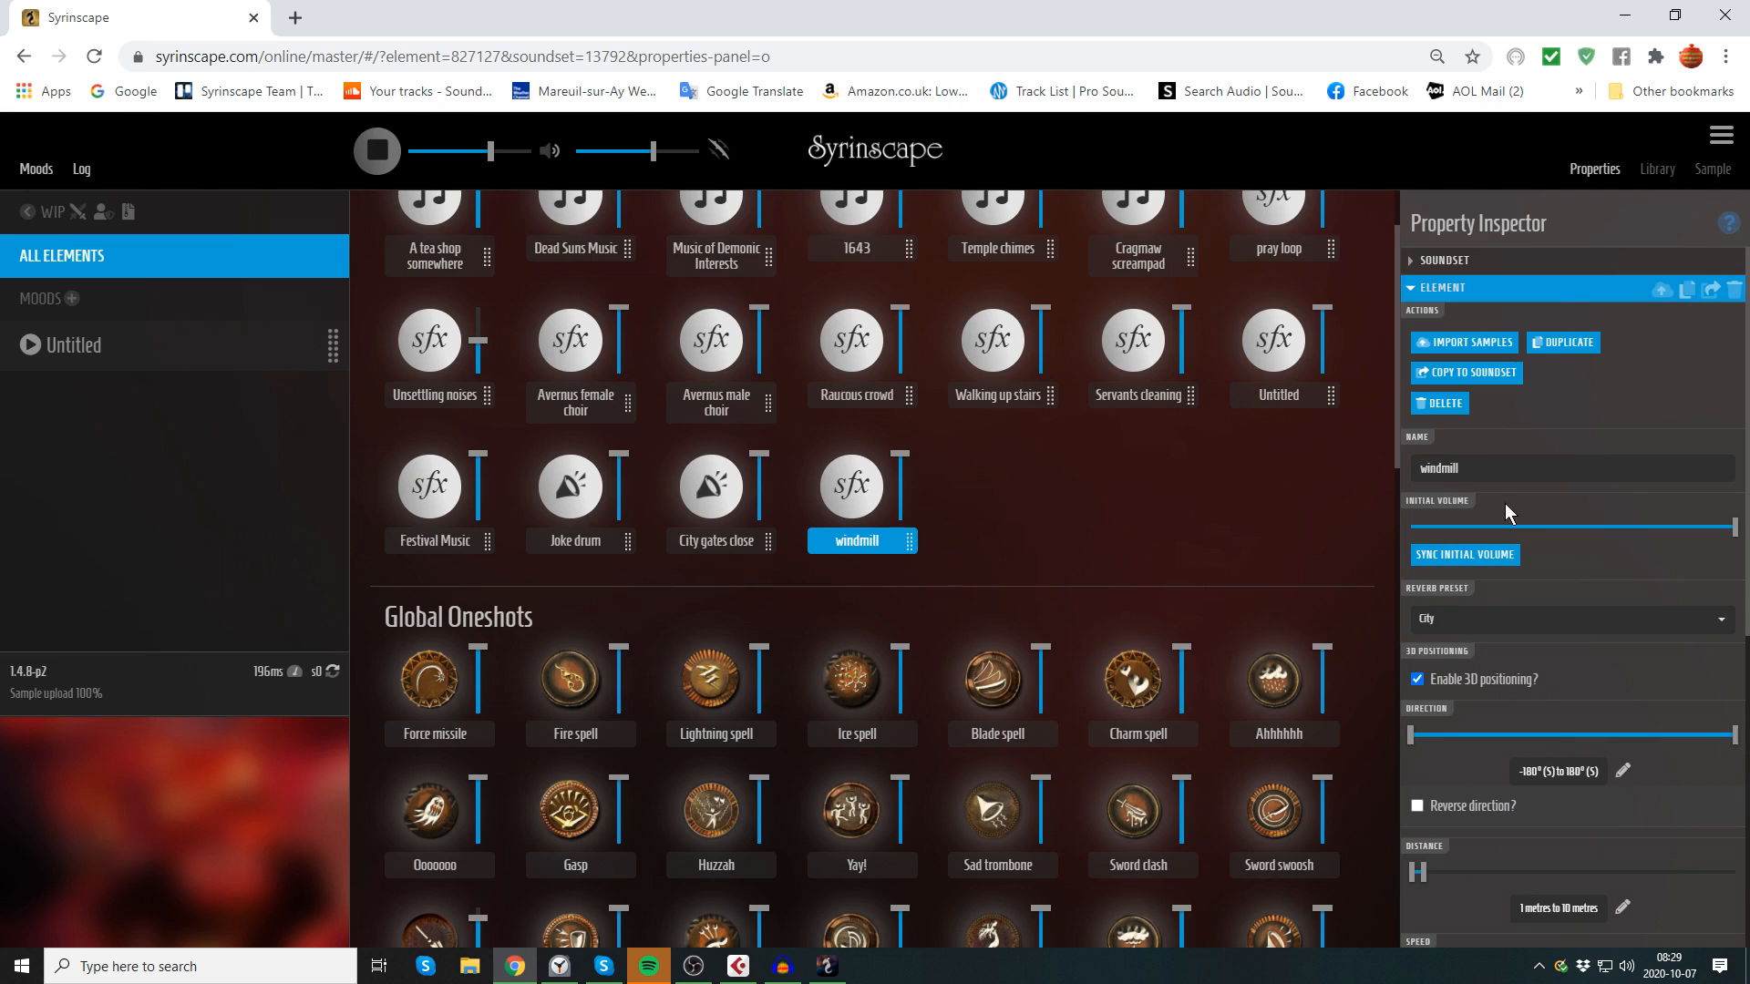
scroll(1550, 627, down, 6)
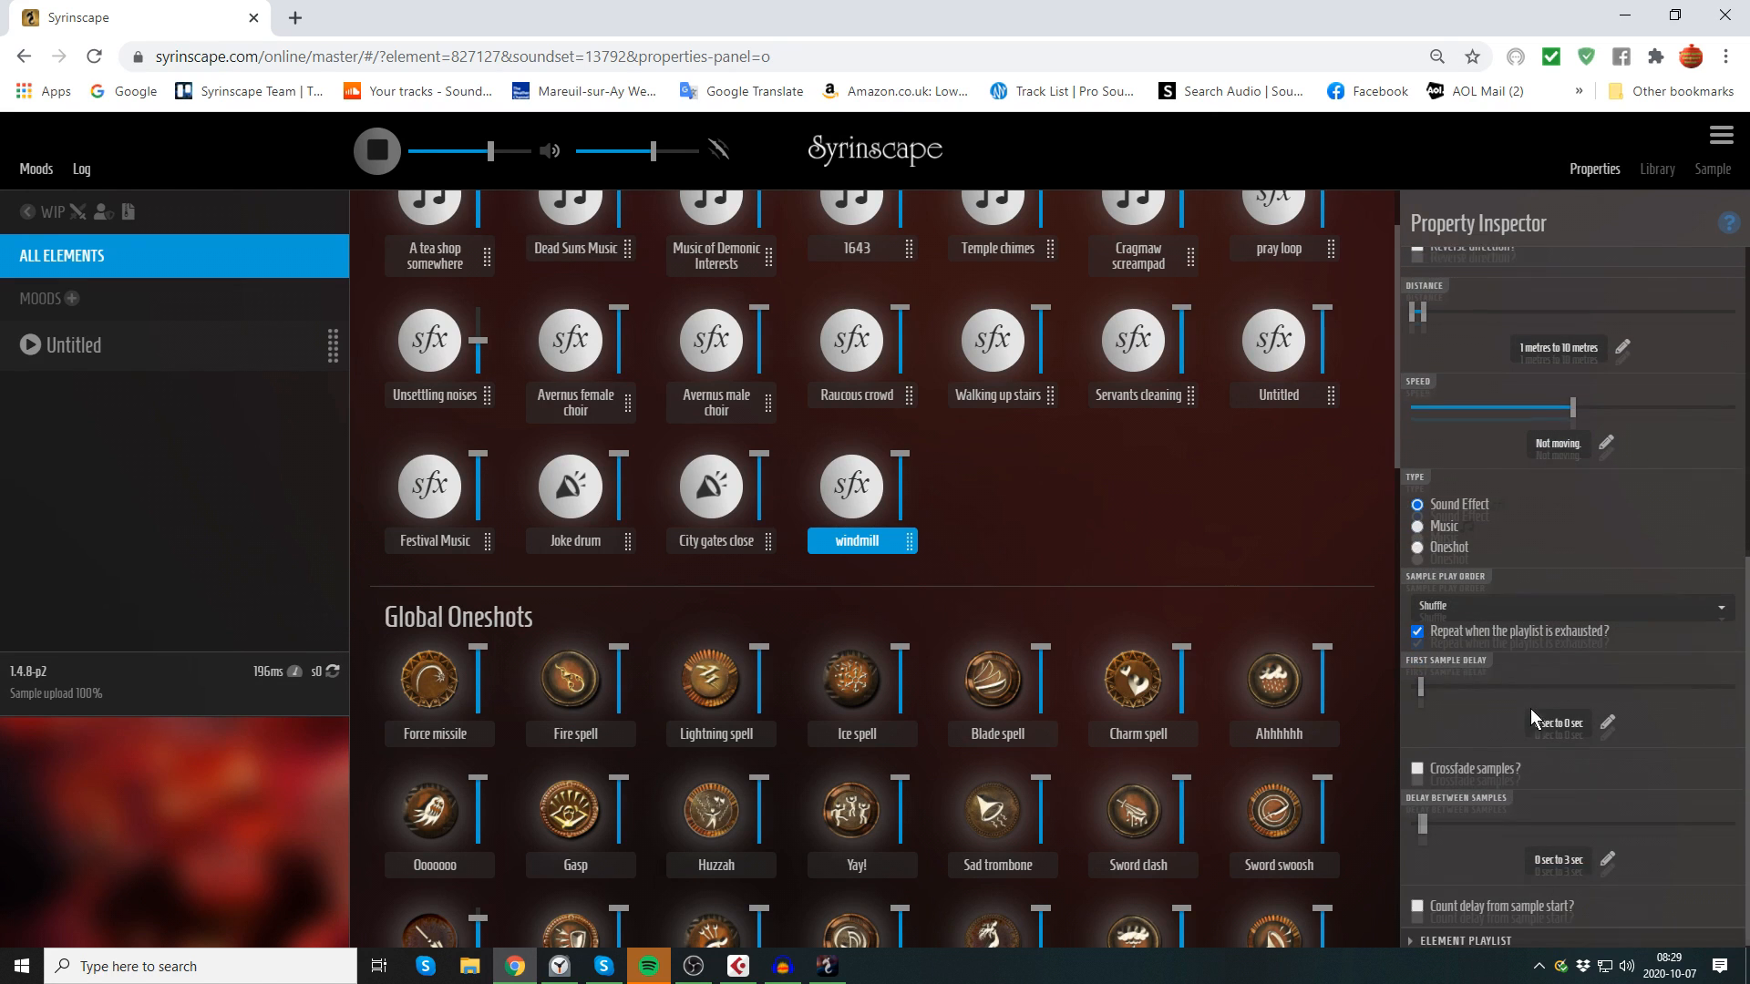
click(1418, 764)
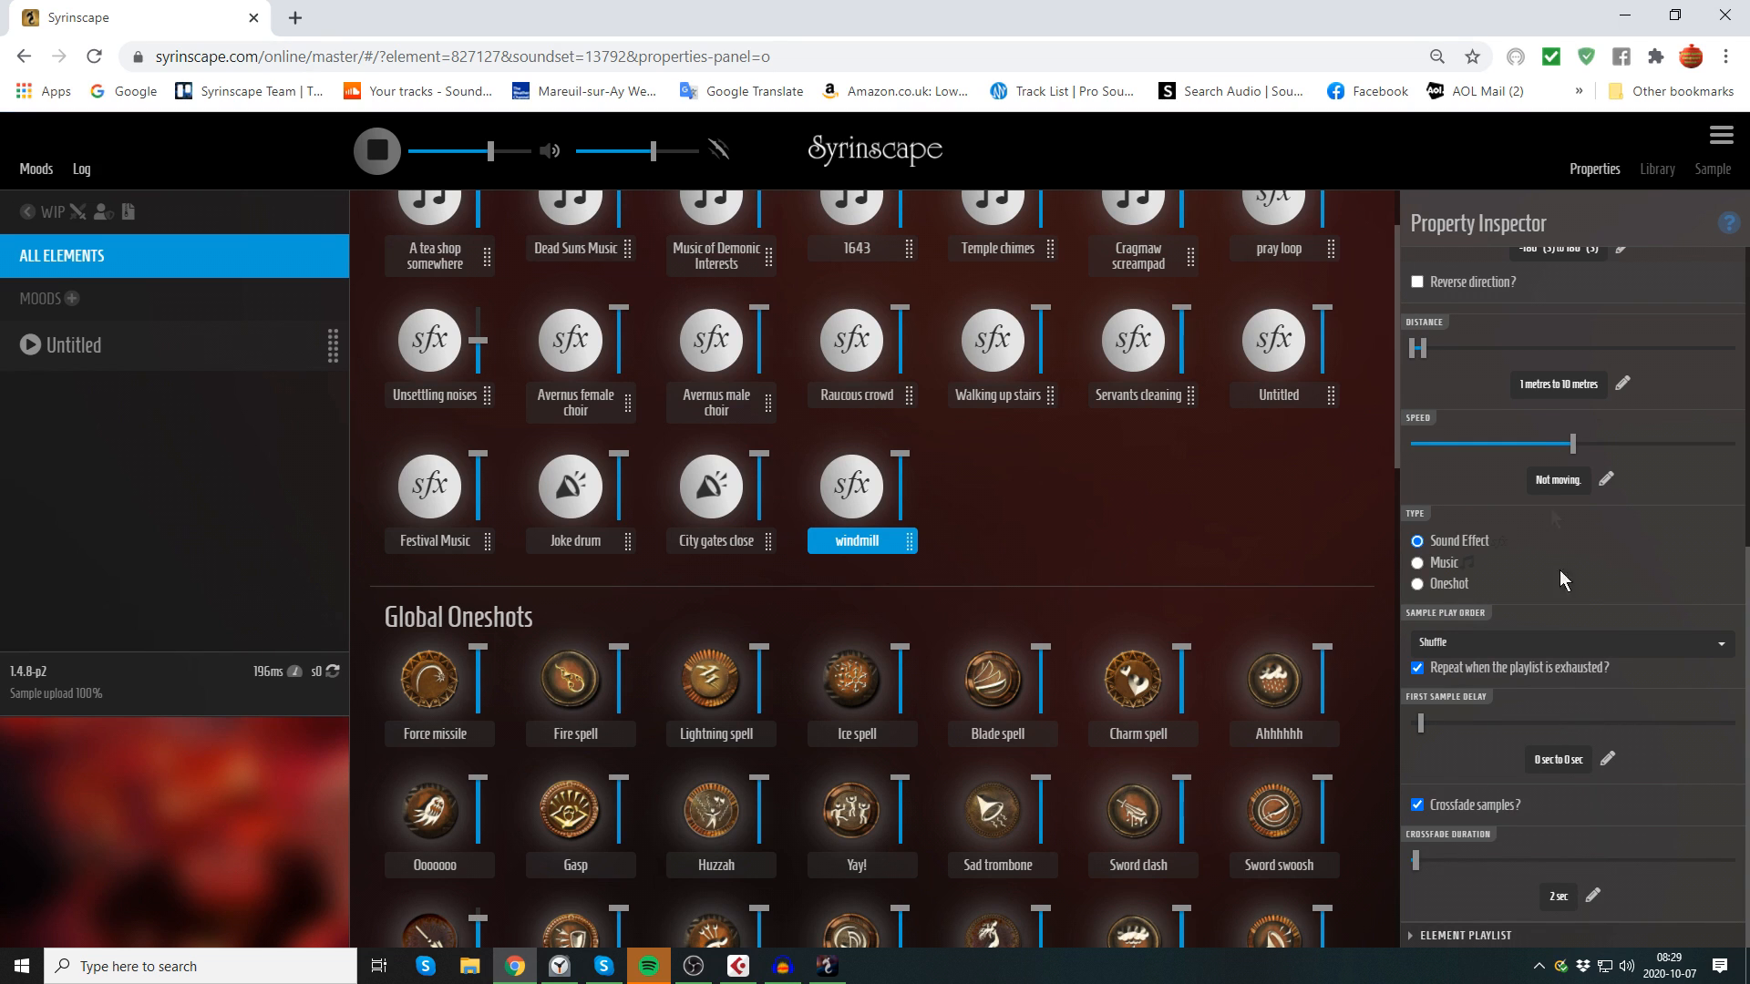
Step: Inspect the windmill4 sample's details from the element's playlist and play the windmill element
click(1538, 936)
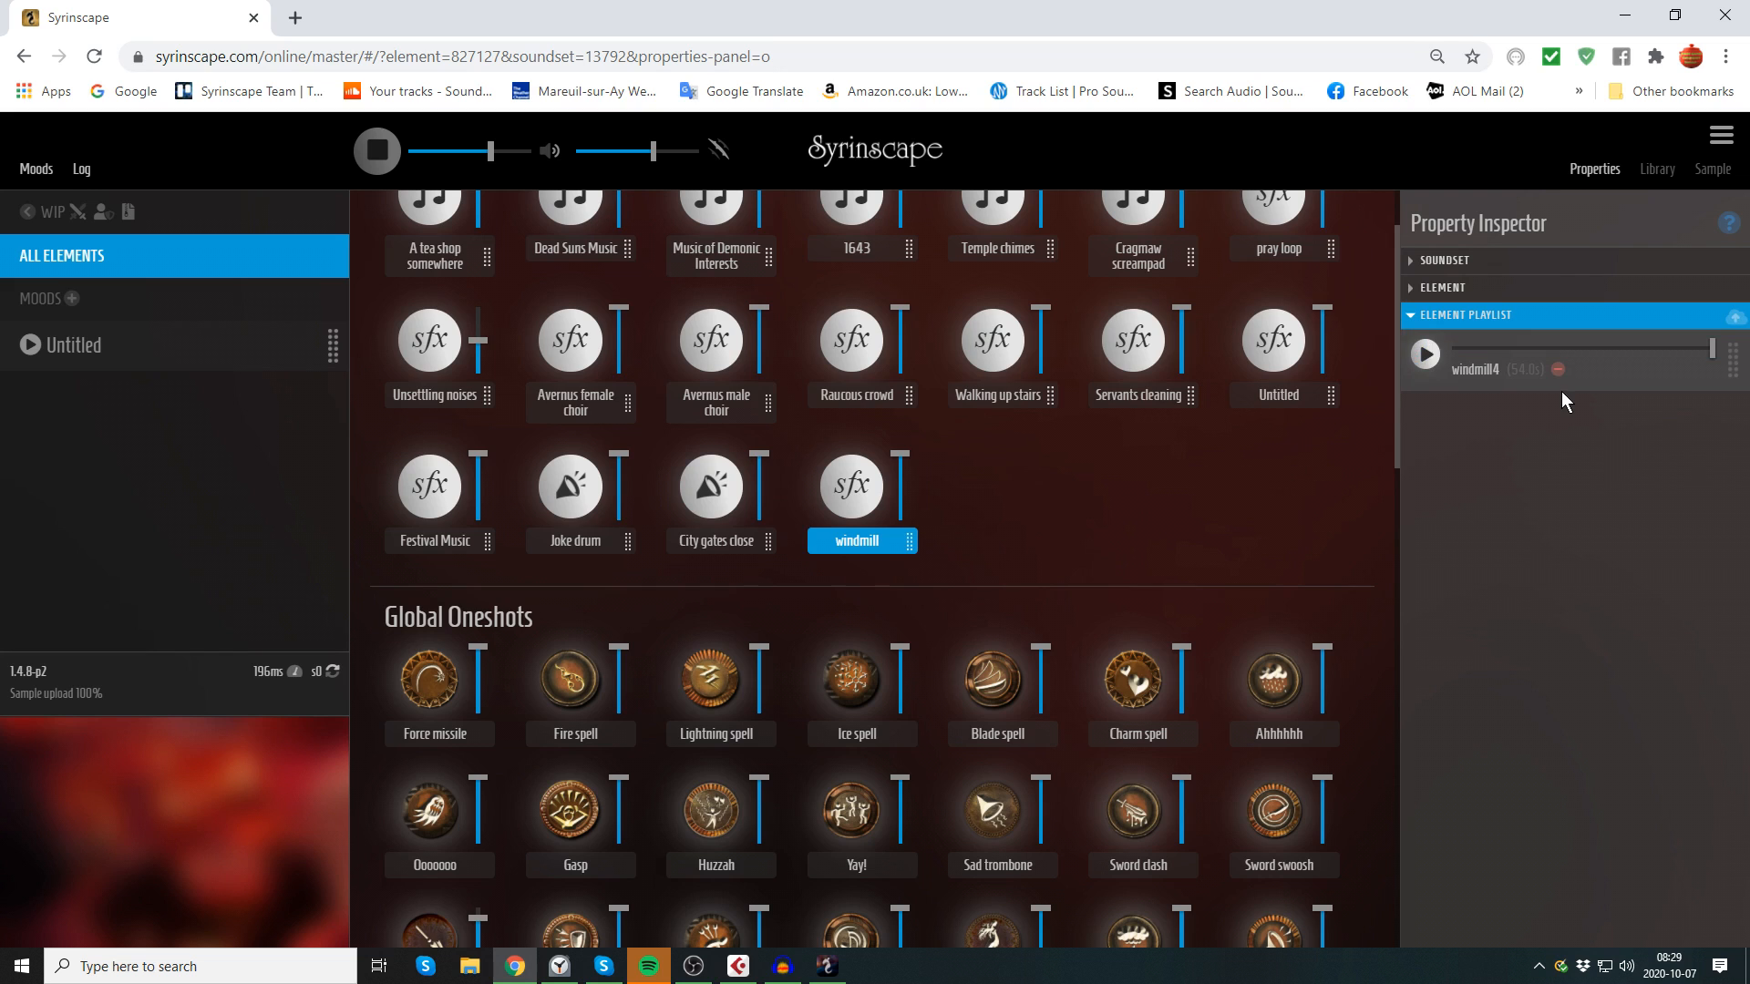
click(1625, 383)
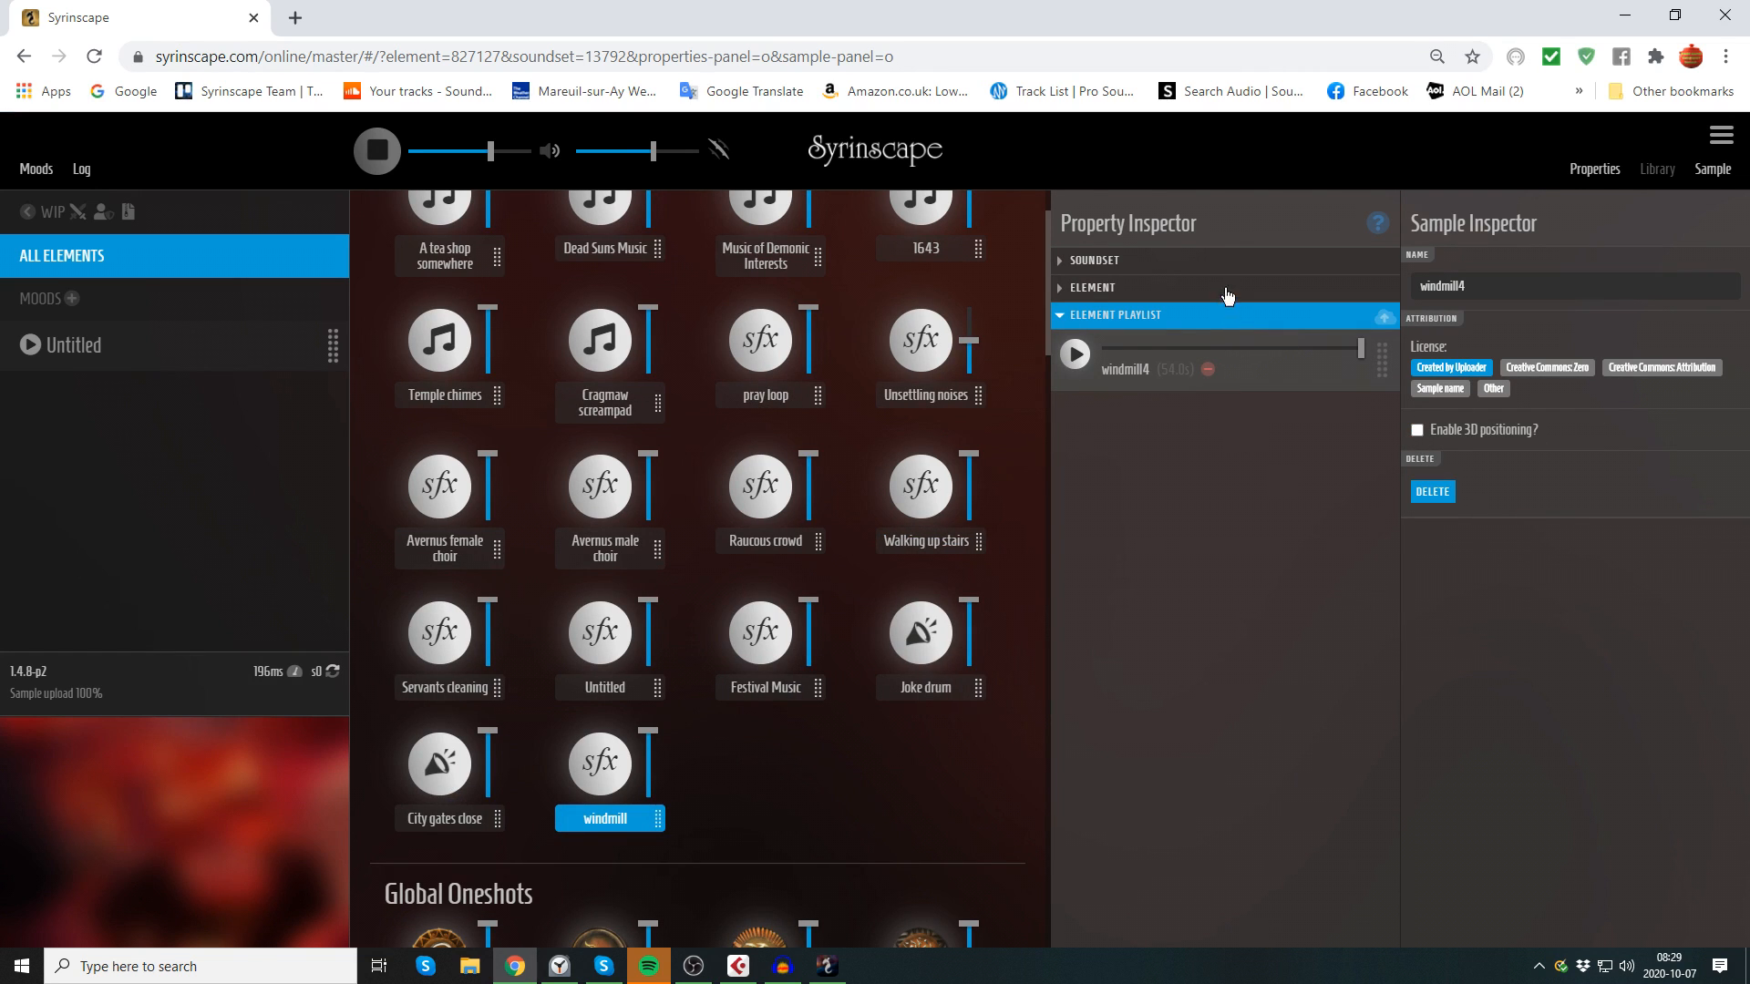
click(598, 782)
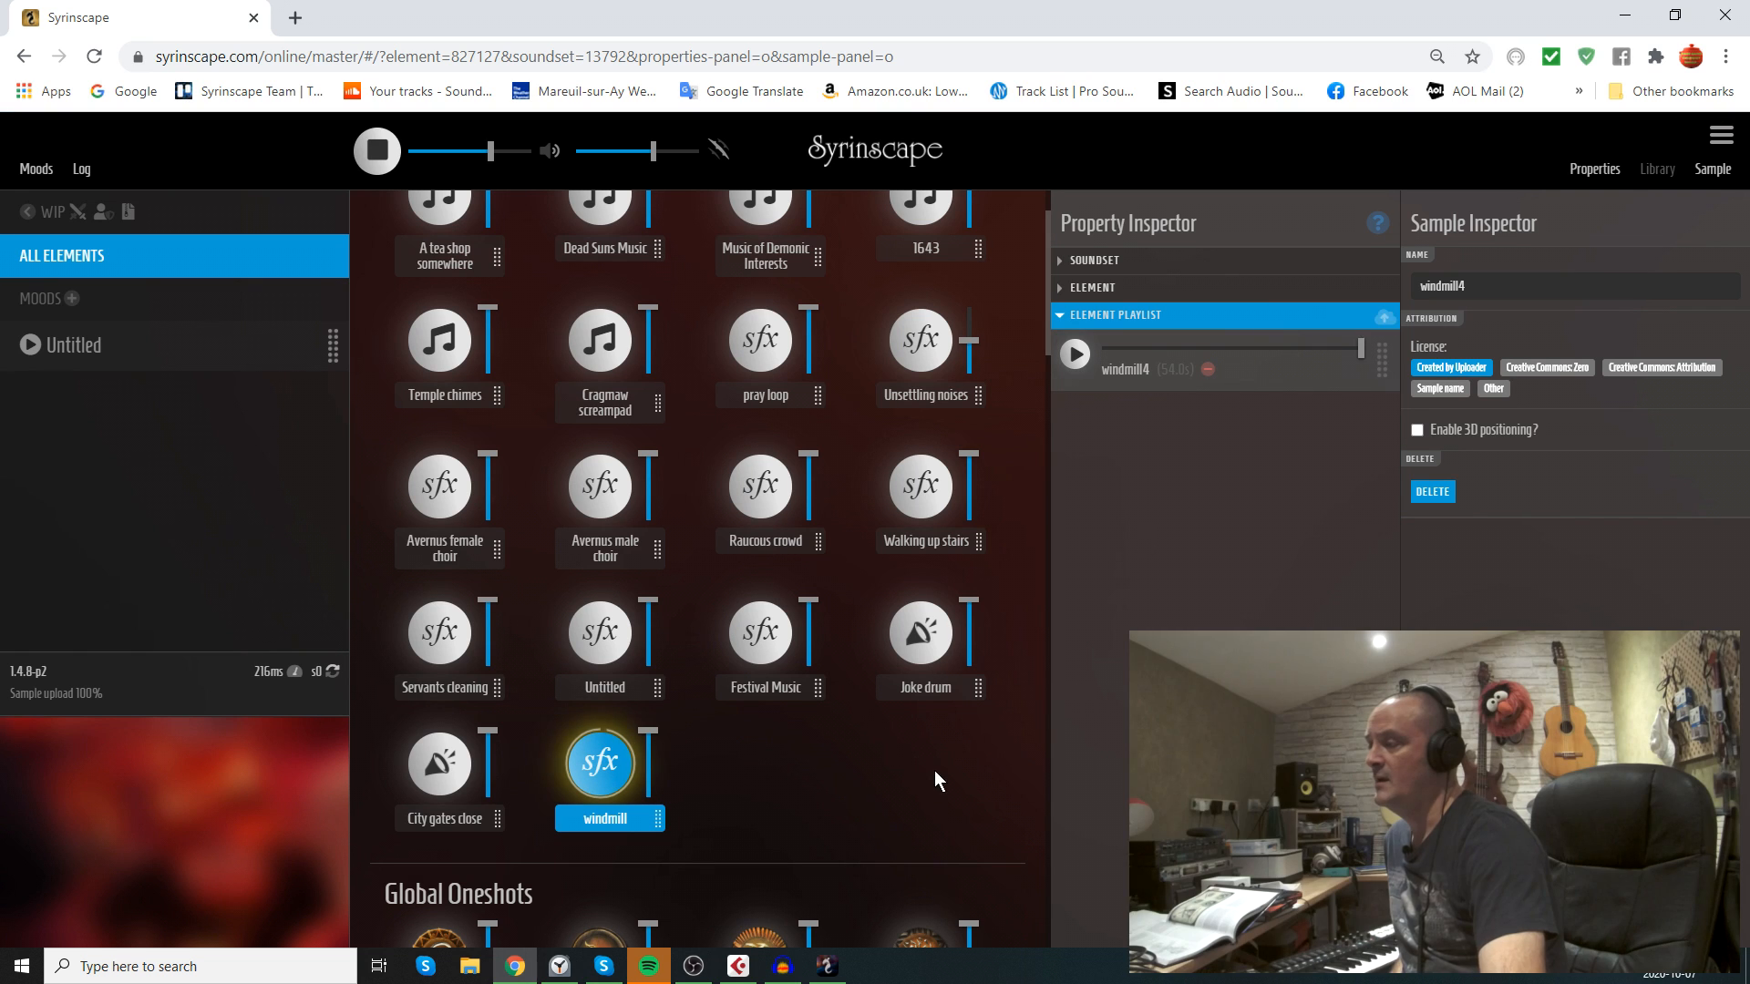
key(ctrl+plus)
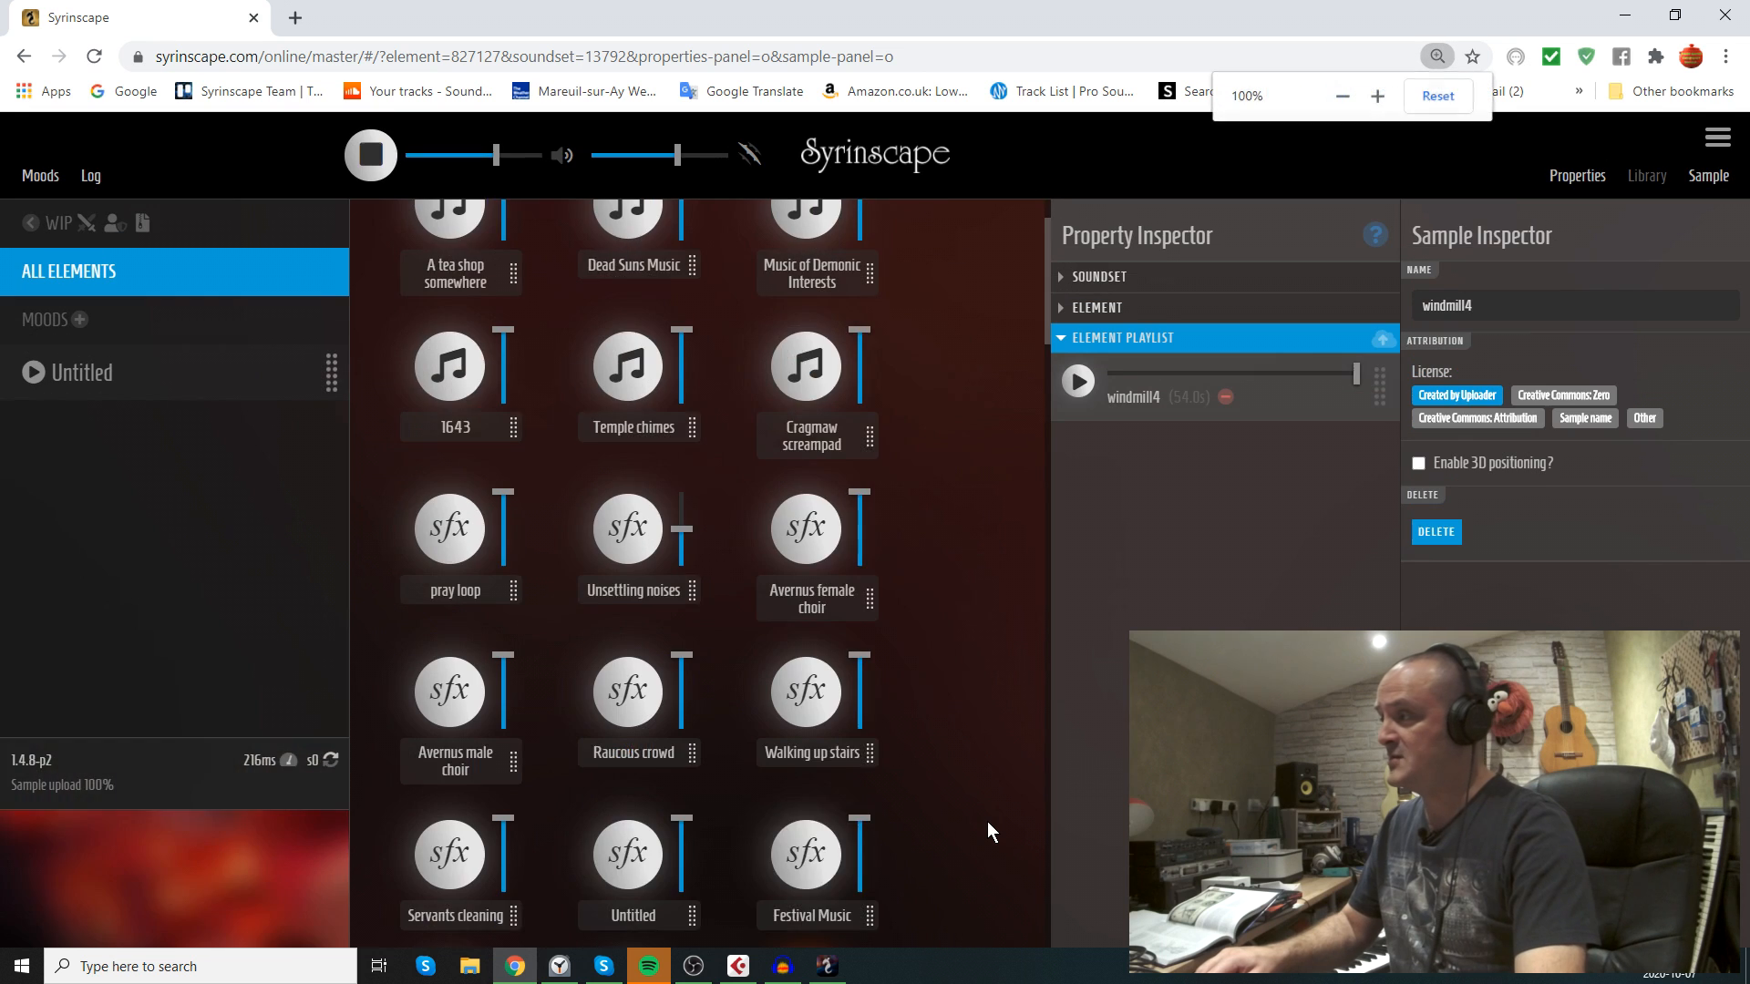
scroll(987, 822, down, 1)
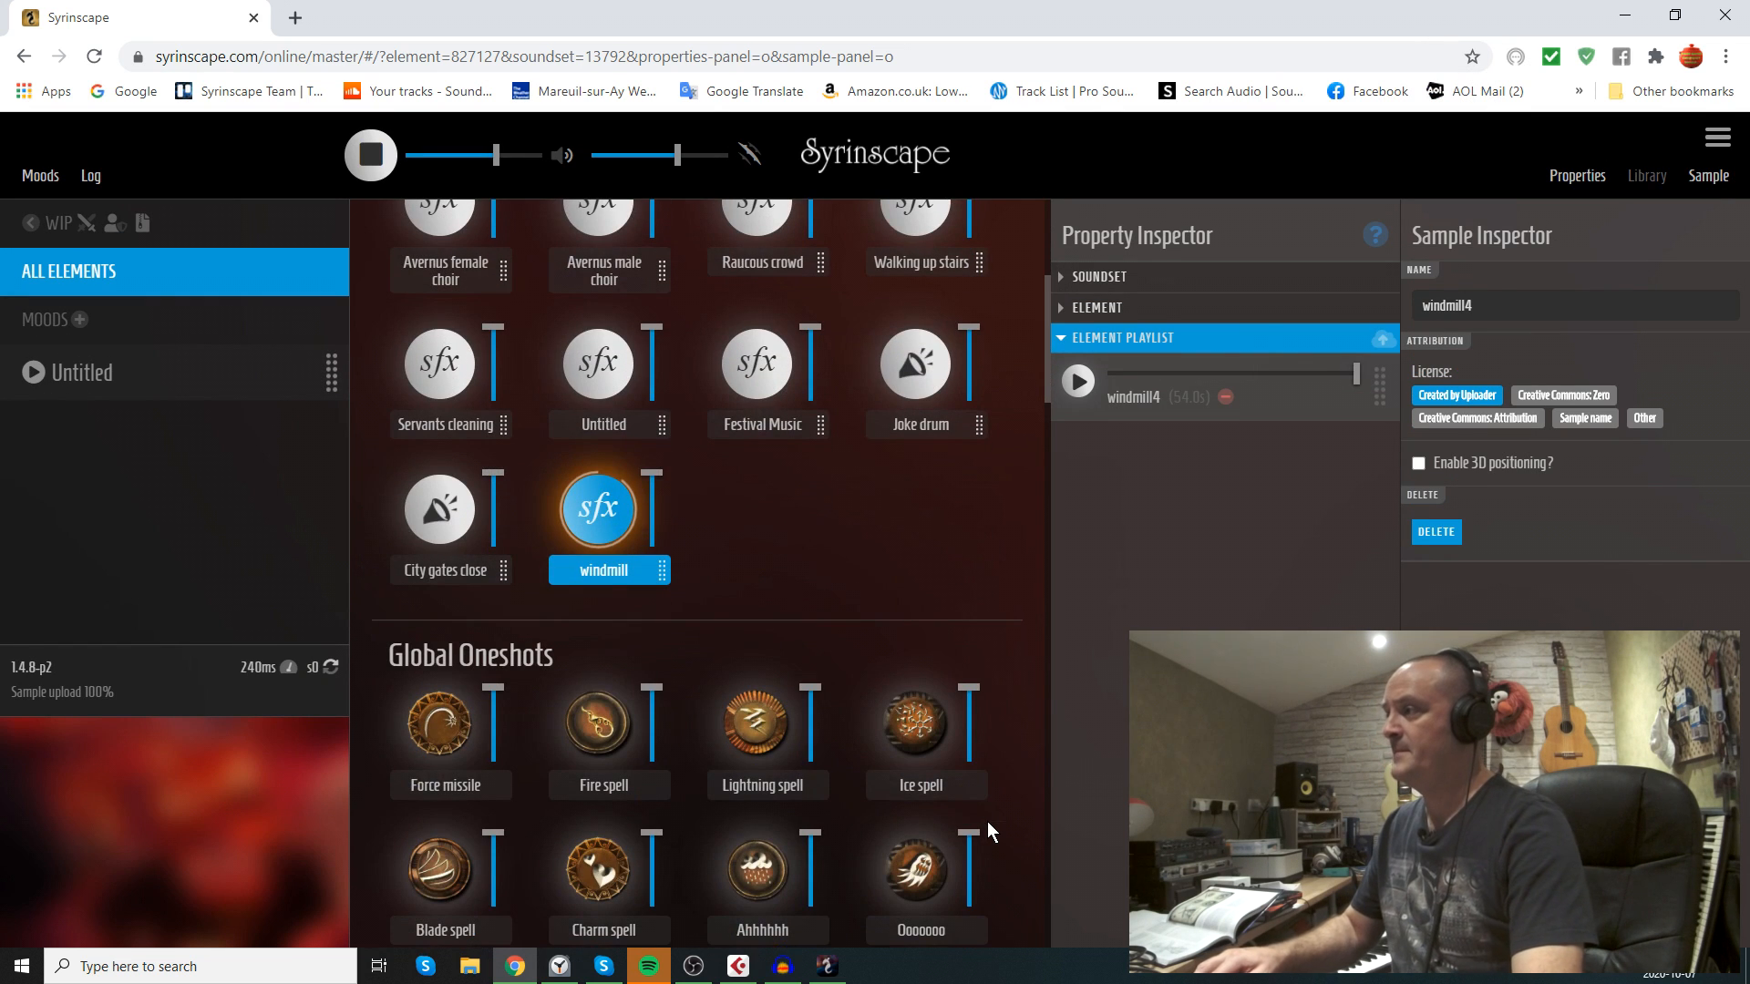